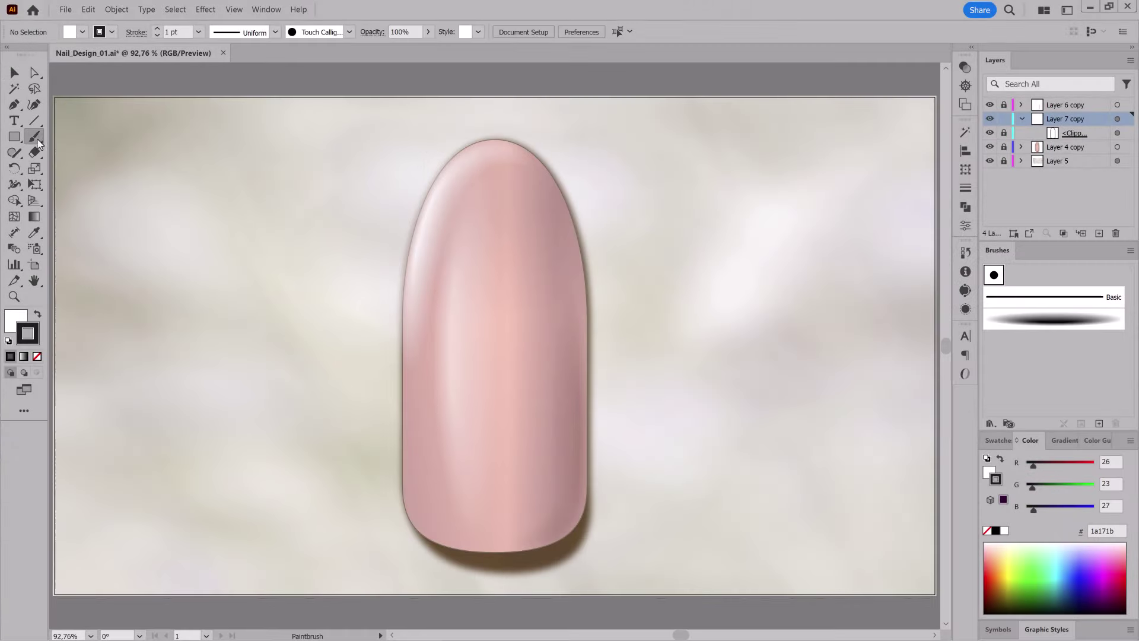
Confirm the Paintbrush tool options and bring up the Stroke panel.
double_click(36, 138)
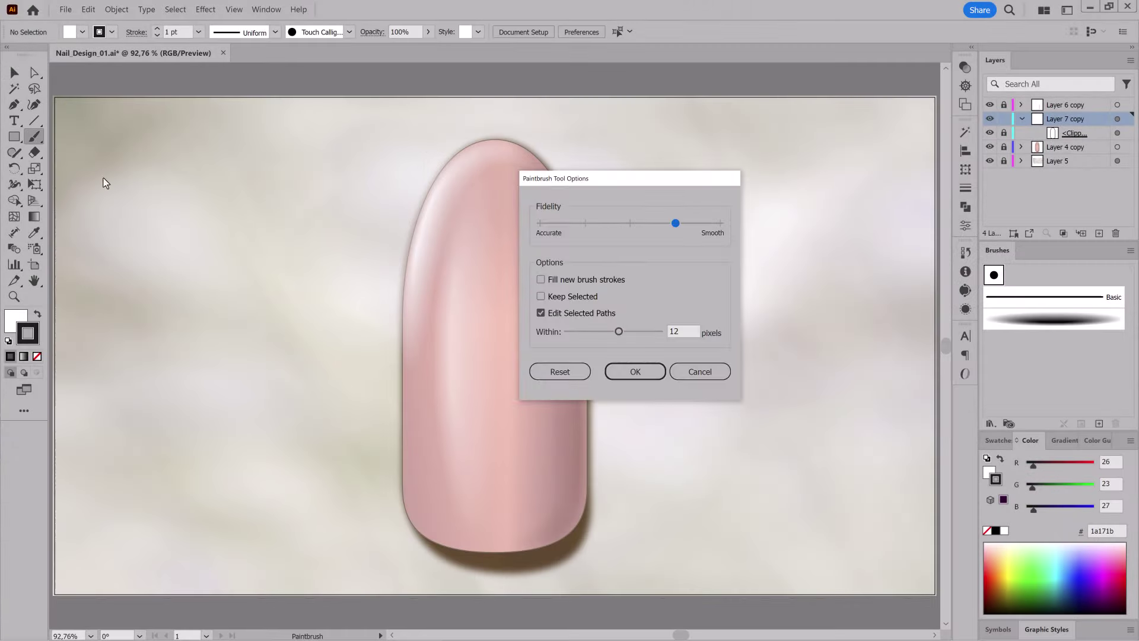
left_click(631, 371)
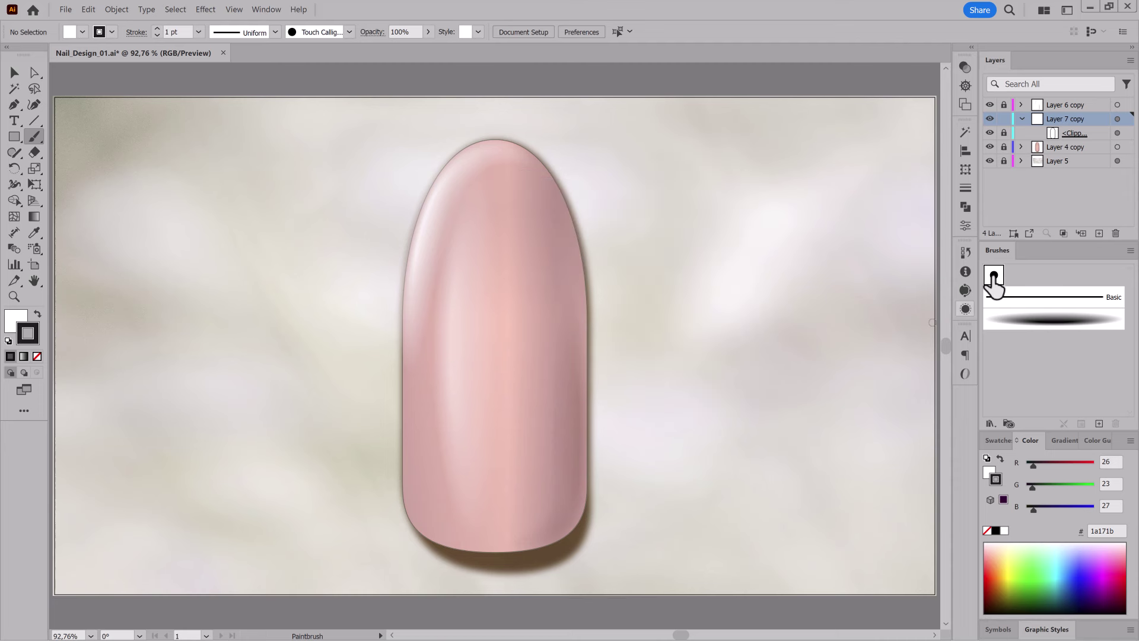
left_click(965, 187)
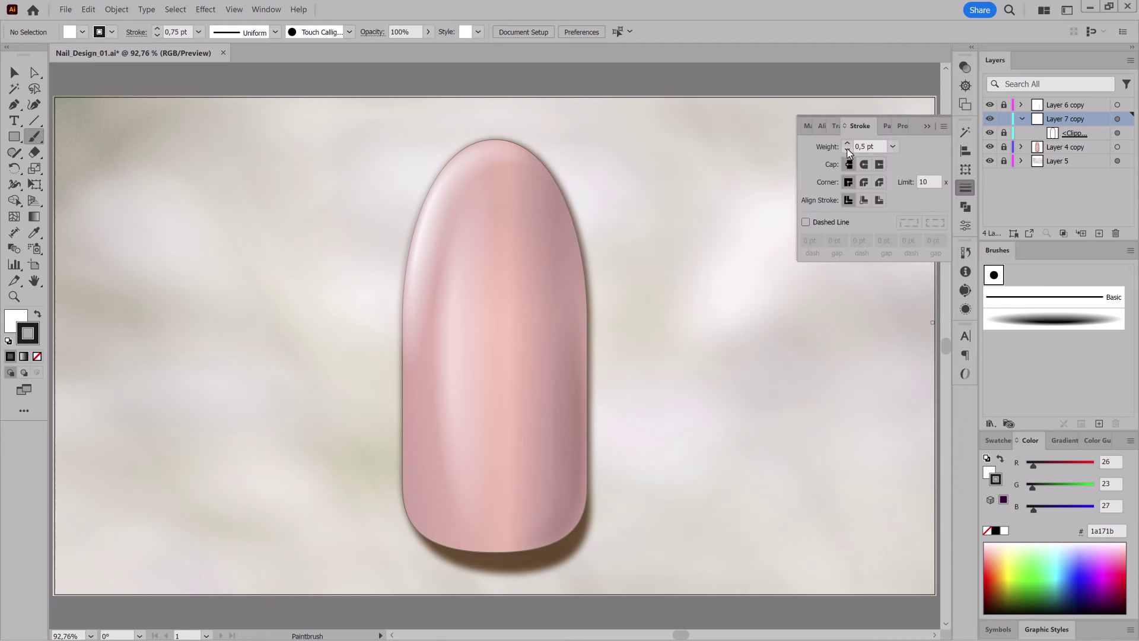
Paint a curved diagonal across the nail's upper left at 0.4 pt and nudge it into place.
left_click_drag(515, 127, 342, 372)
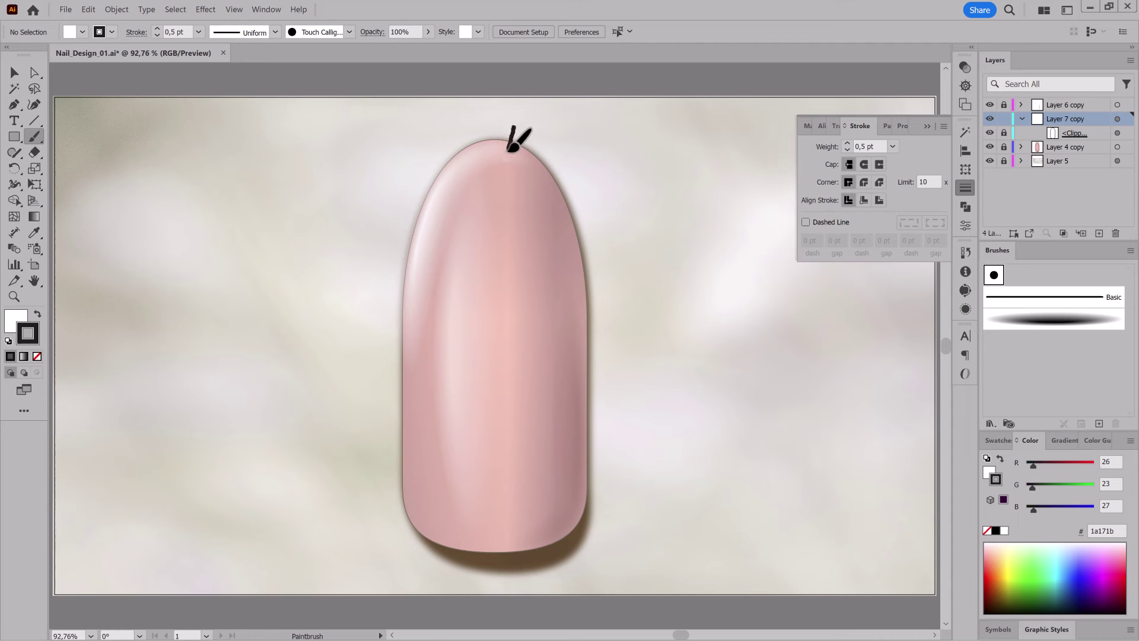
left_click(499, 178, "ctrl")
left_click(847, 151)
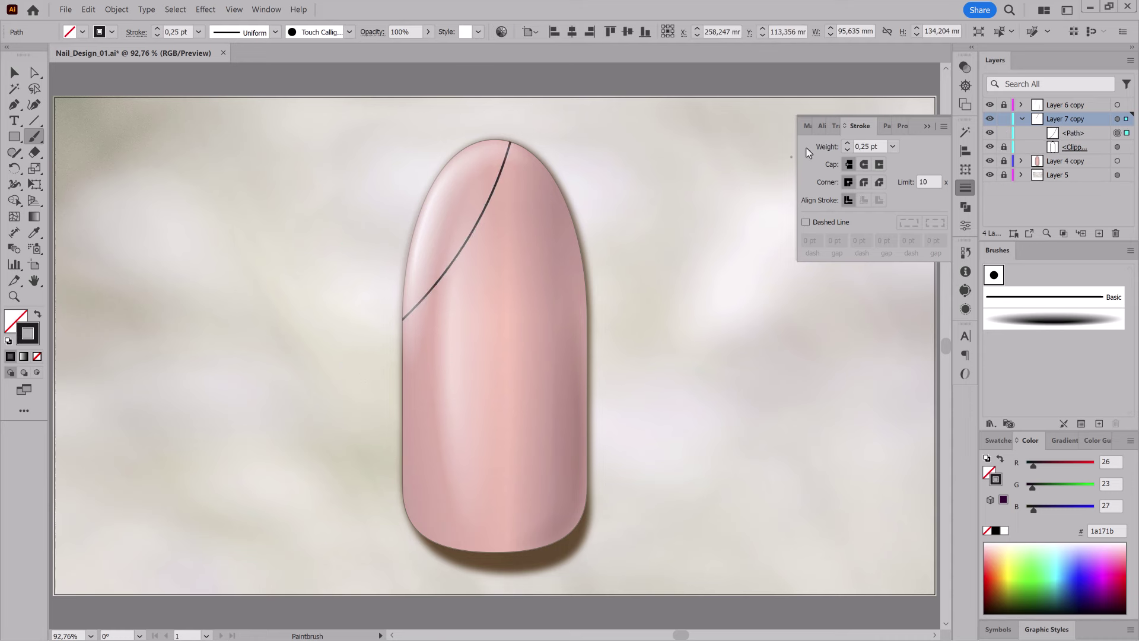
left_click(847, 143)
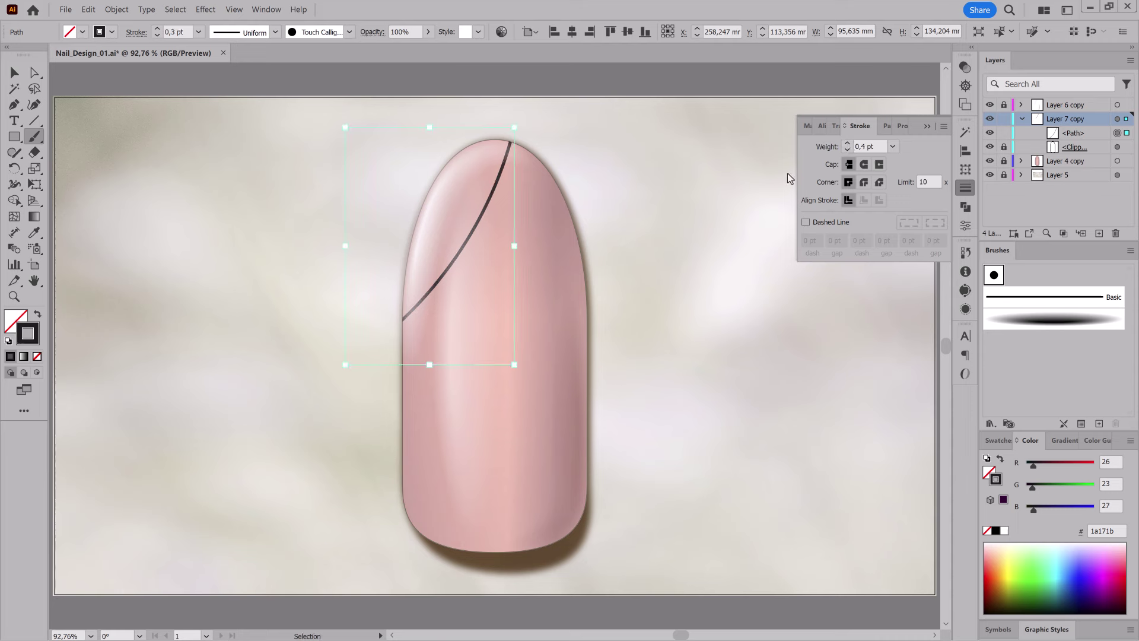
left_click(722, 183, "ctrl")
left_click_drag(475, 226, 472, 207)
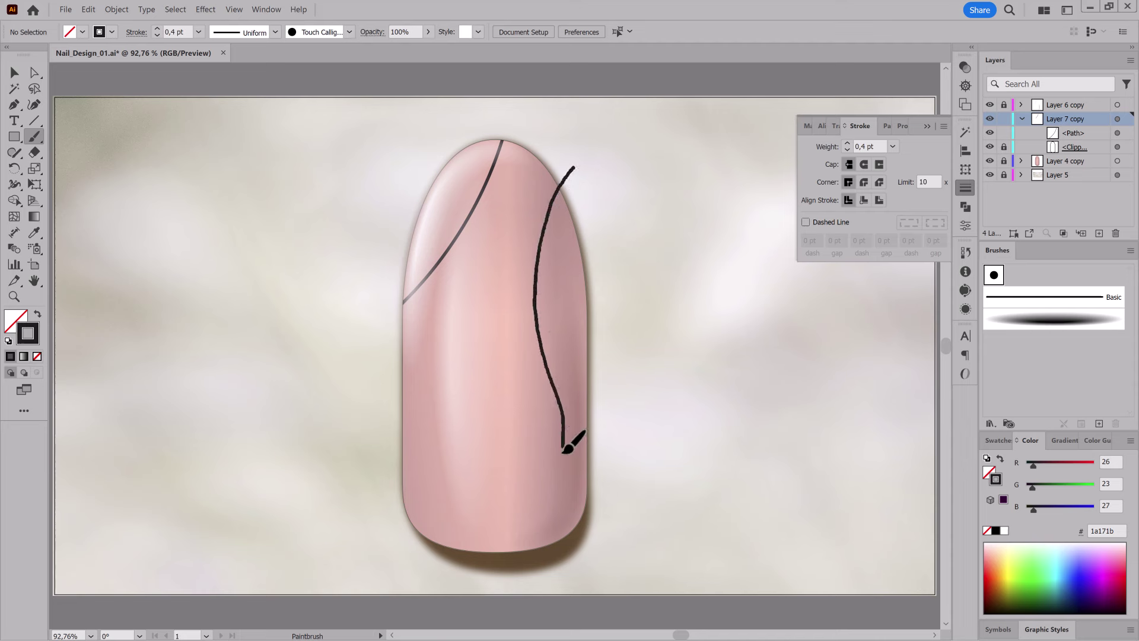
Paint a long wave down the nail's right side and a second diagonal from tip to left edge.
left_click_drag(517, 558, 519, 554)
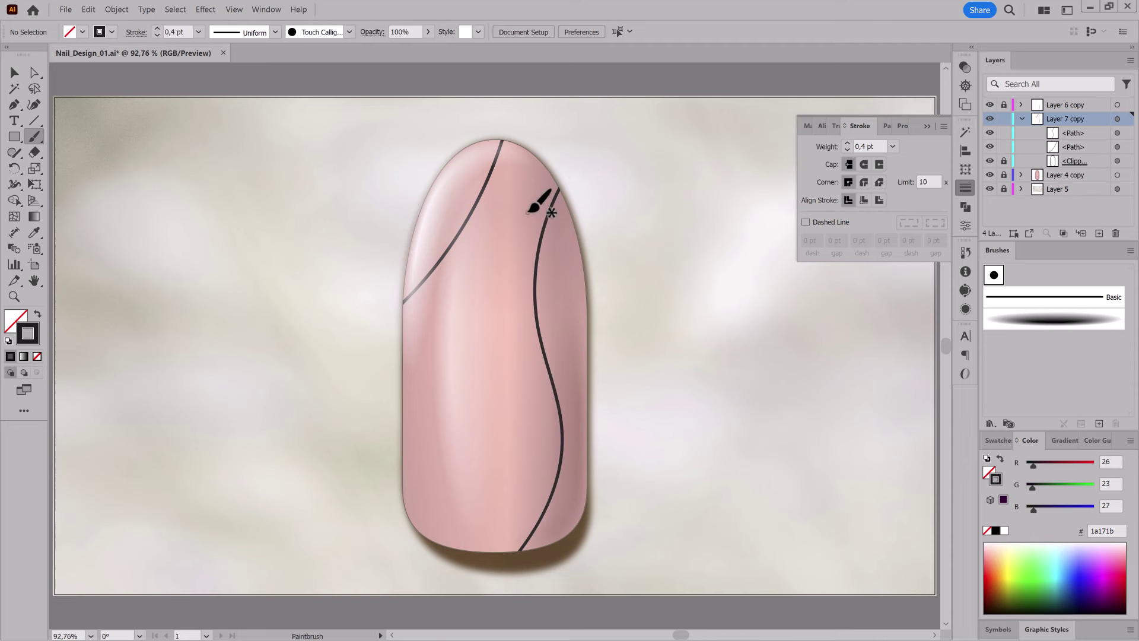
mouse_move(514, 141)
left_mouse_down()
mouse_move(455, 293)
mouse_move(404, 350)
left_mouse_up()
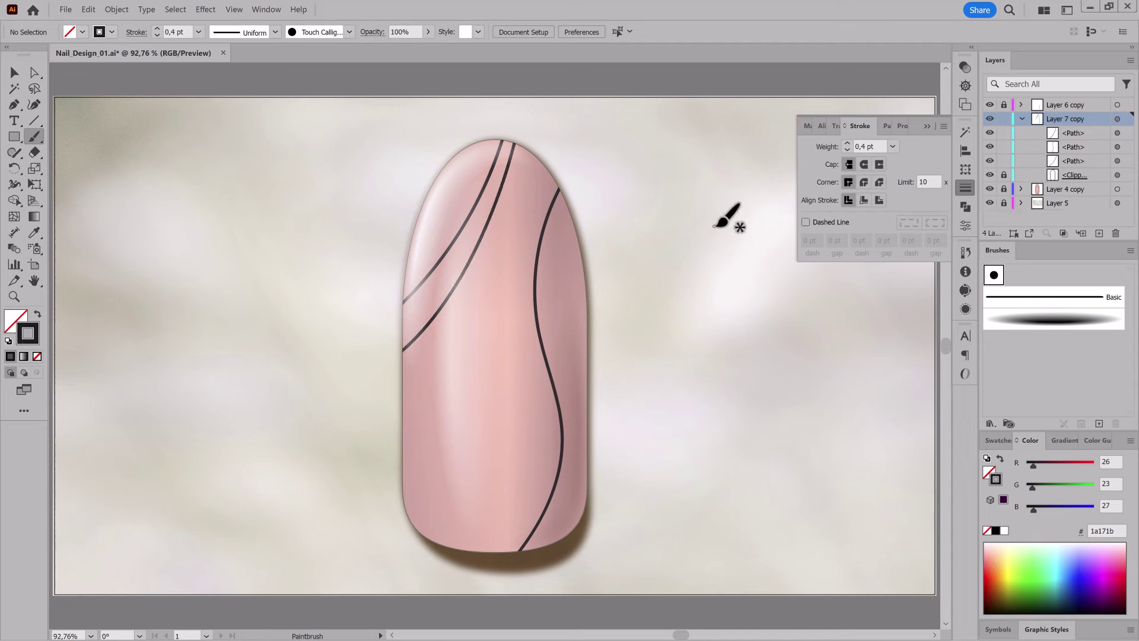
left_click(157, 36)
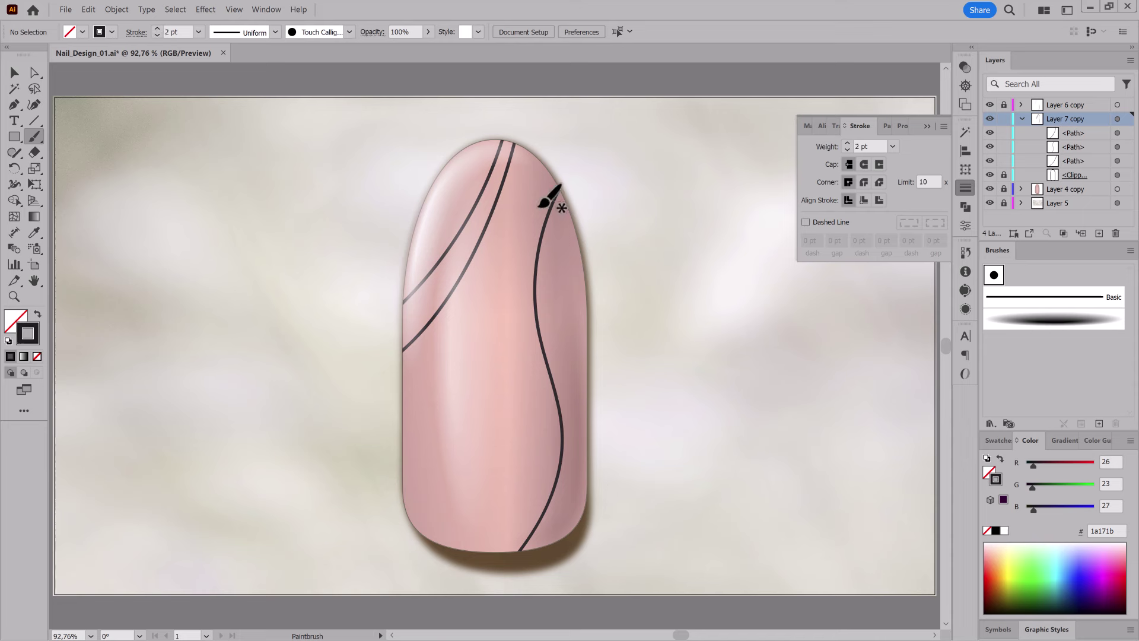
Paint four large 2 pt dots on the two diagonals and the right wave.
left_click(448, 249)
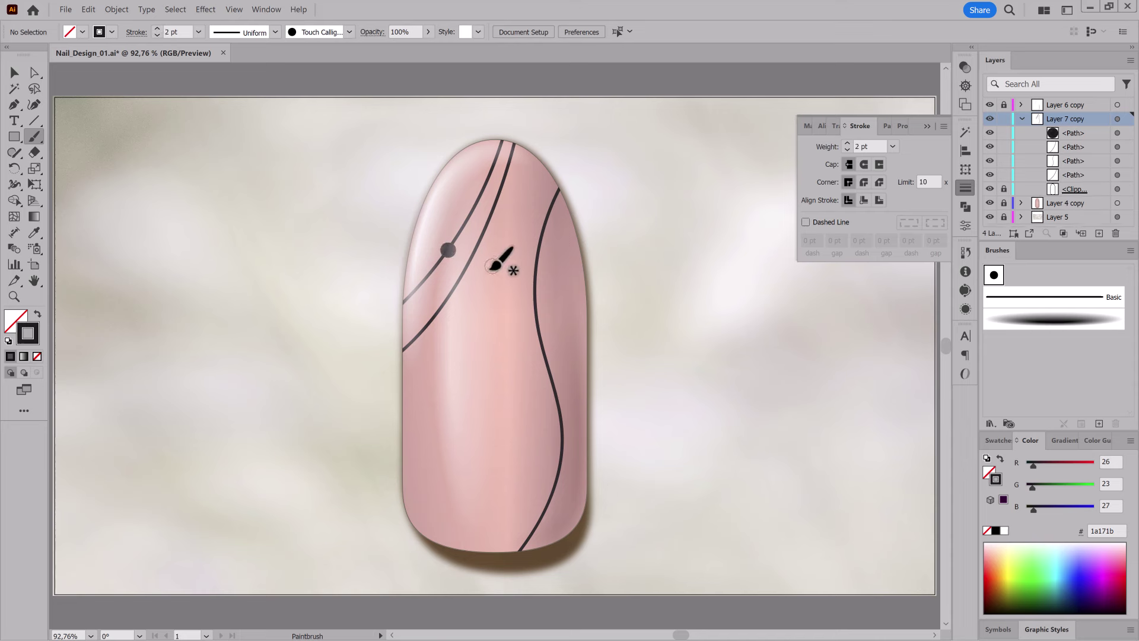
left_click(427, 325)
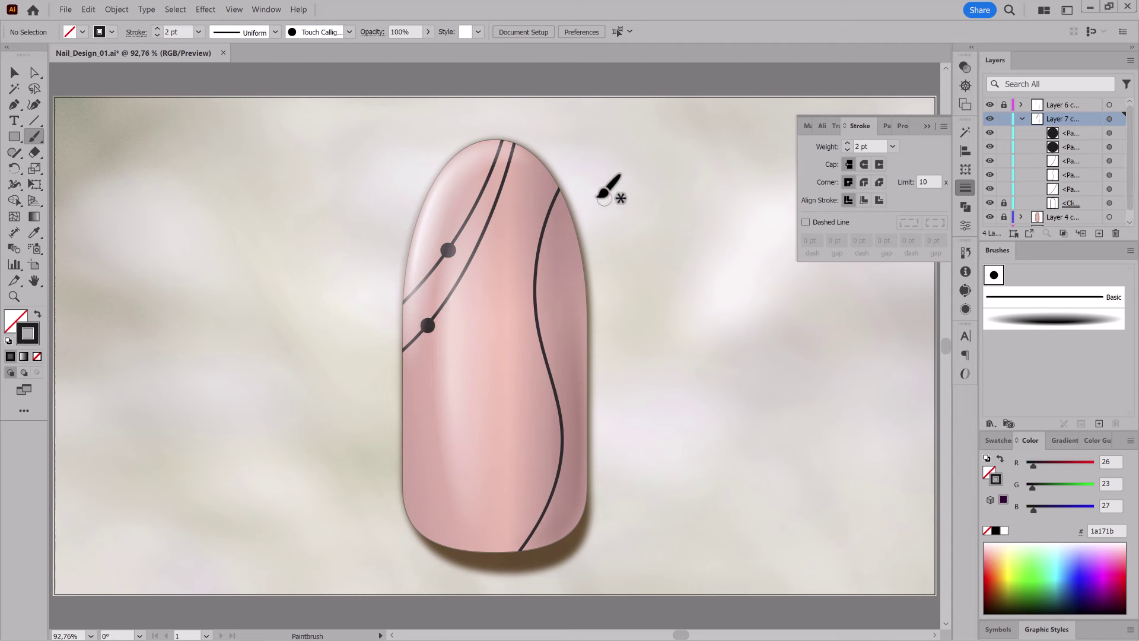
left_click(540, 239)
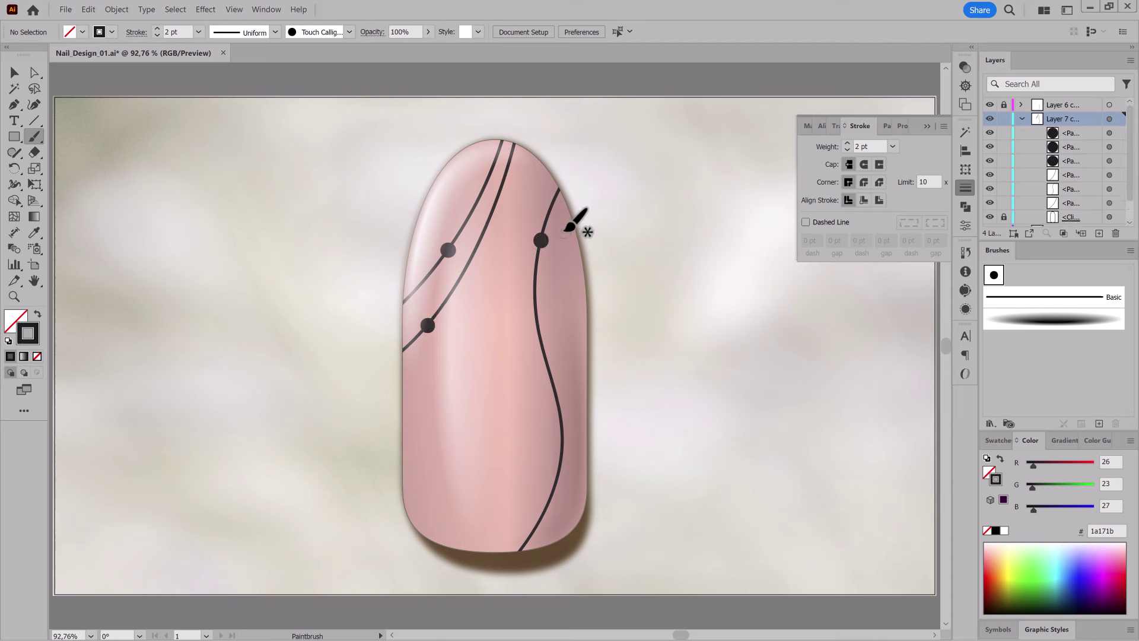
left_click(552, 492)
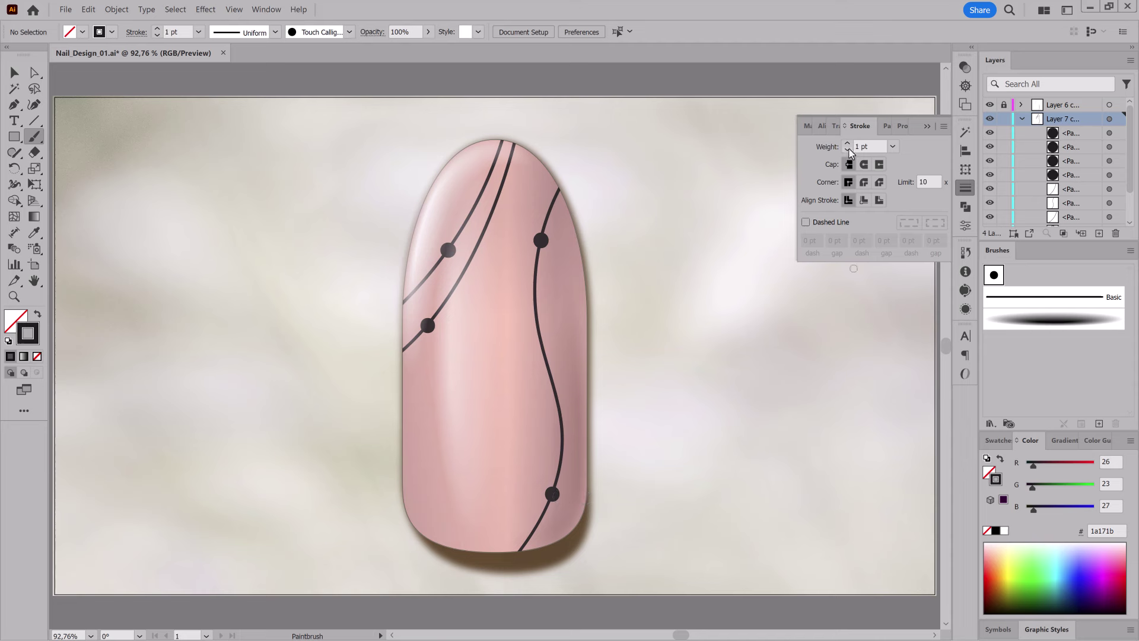
Add five small dots along the right wave and the diagonal lines.
left_click(544, 225)
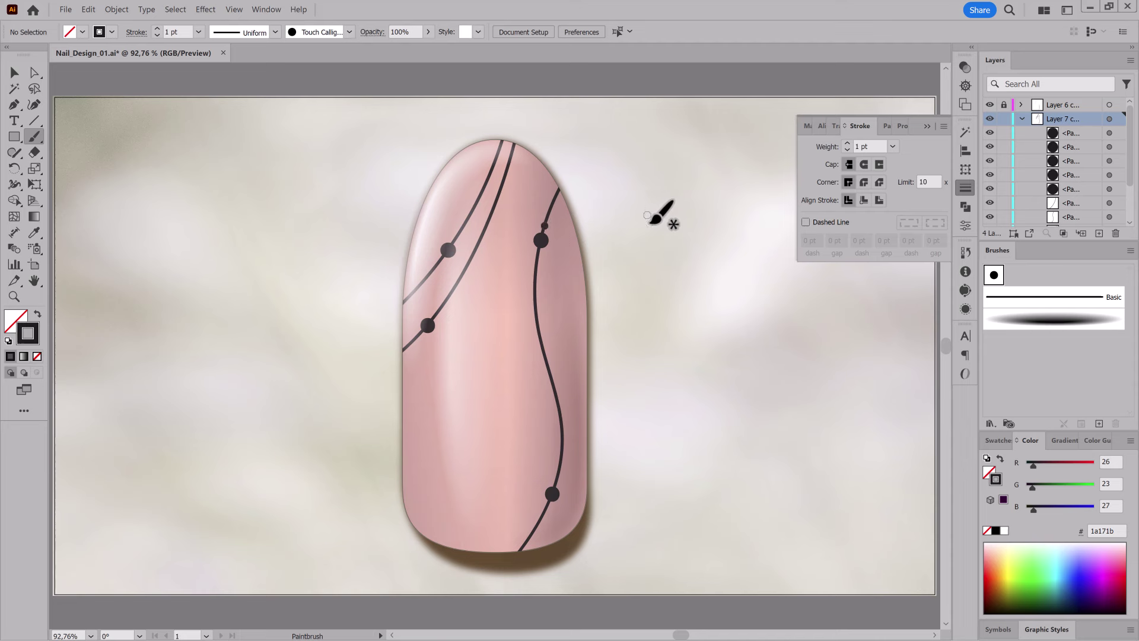
left_click(527, 540)
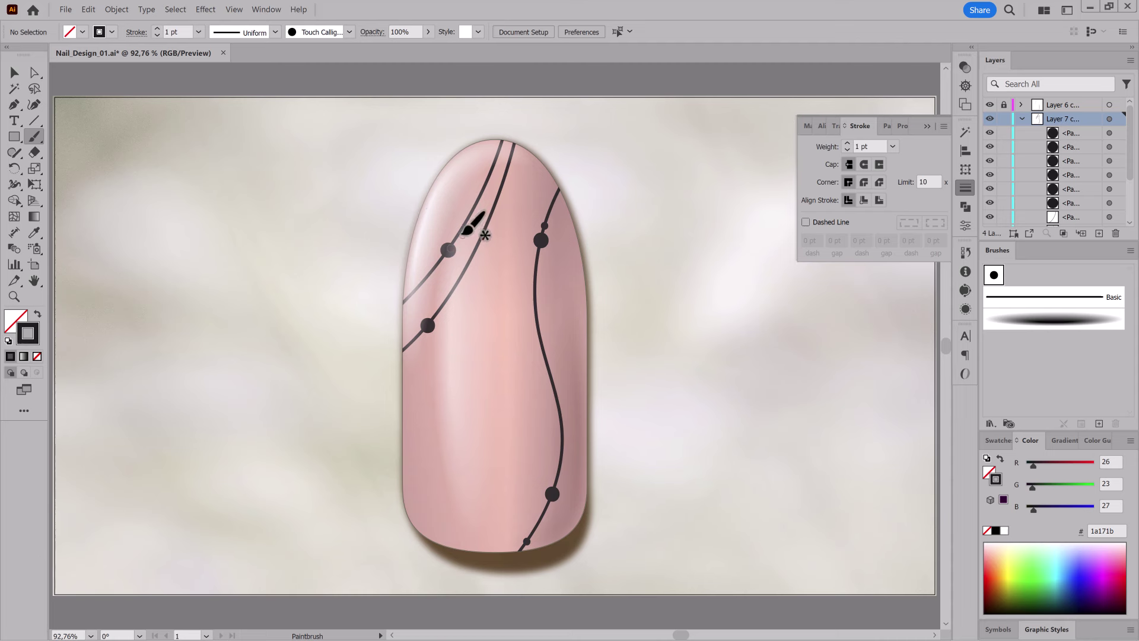
left_click(457, 236)
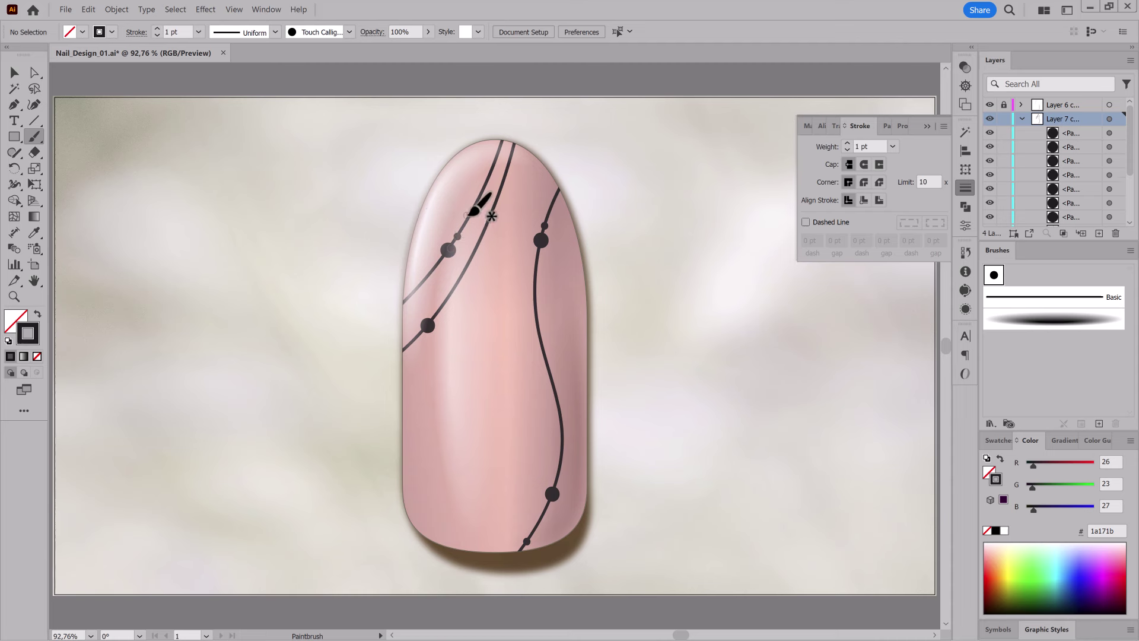
left_click(447, 298)
left_click(439, 261)
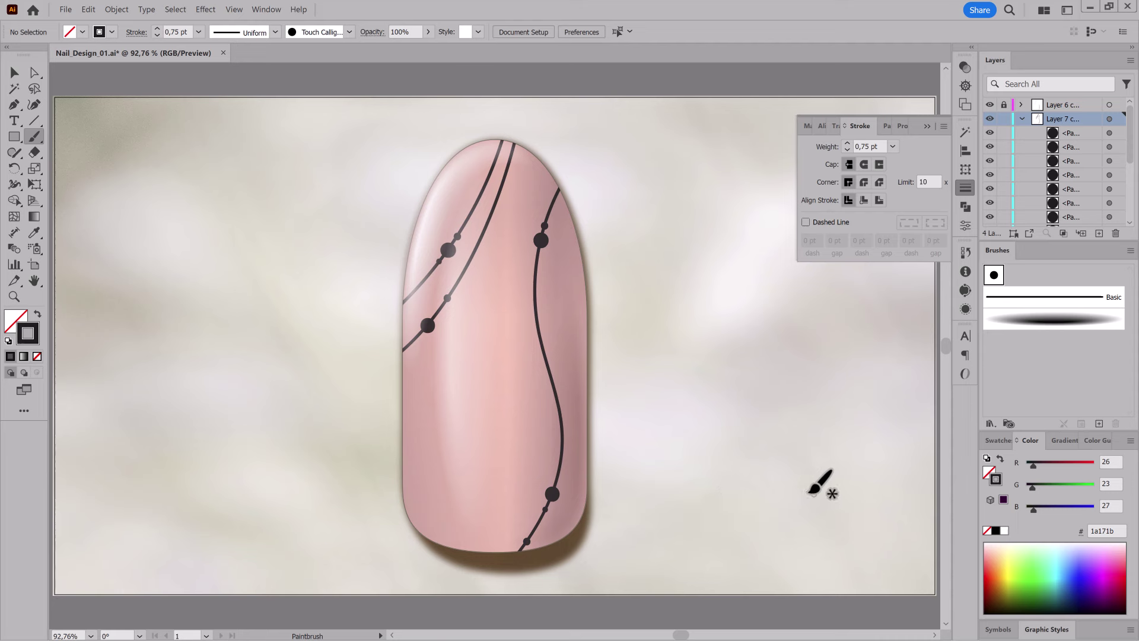
left_click(990, 423)
mouse_move(921, 543)
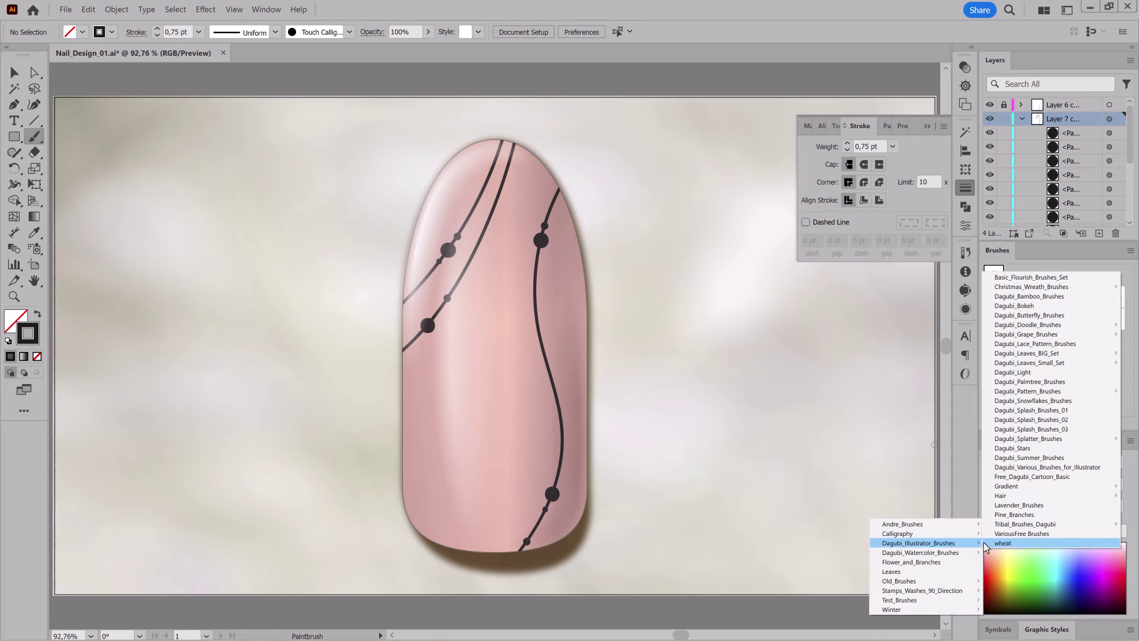
Load the Tribals_oblique_Dagubi brush library and pick its first tapered brush.
mouse_move(1023, 523)
left_click(908, 534)
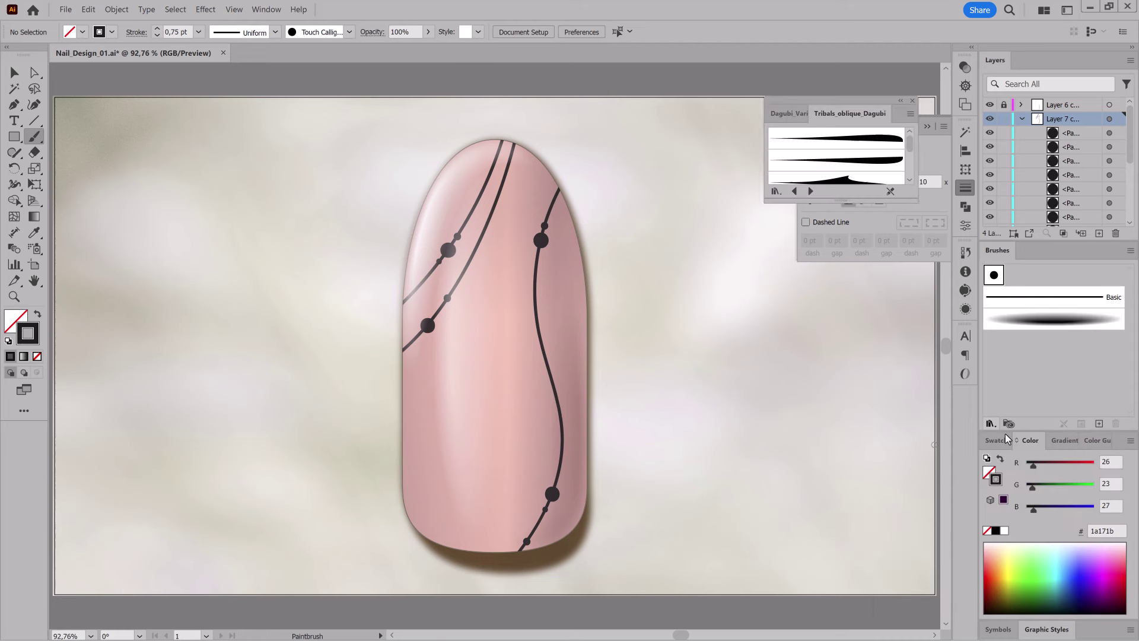
left_click_drag(839, 370, 838, 380)
mouse_move(878, 132)
left_mouse_down()
mouse_move(874, 355)
mouse_move(883, 290)
left_mouse_up()
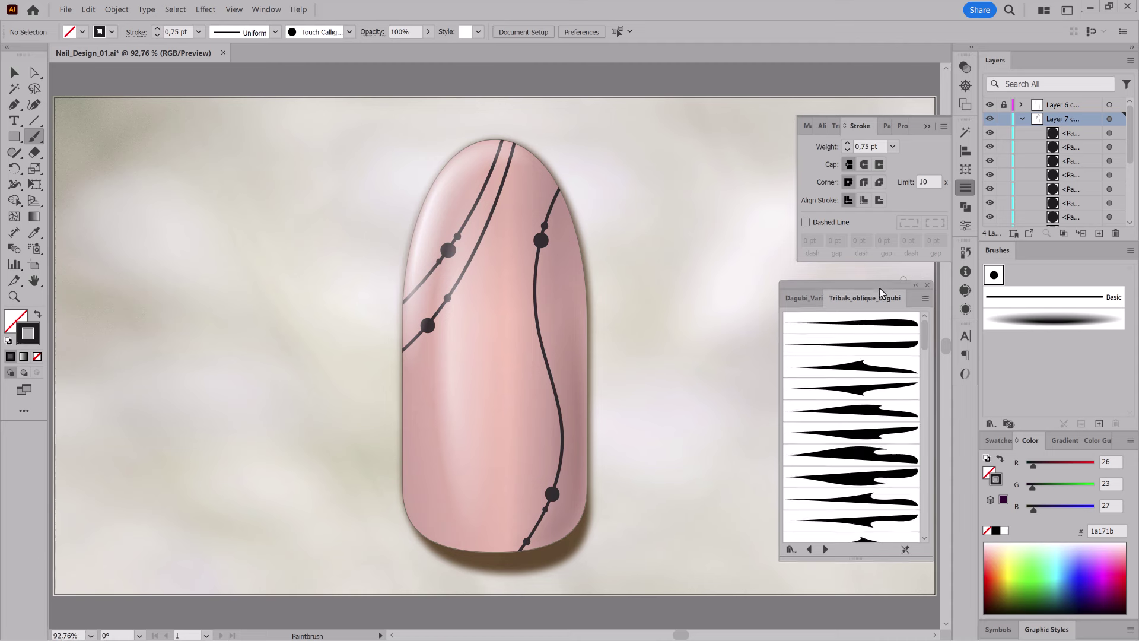
left_click(882, 333)
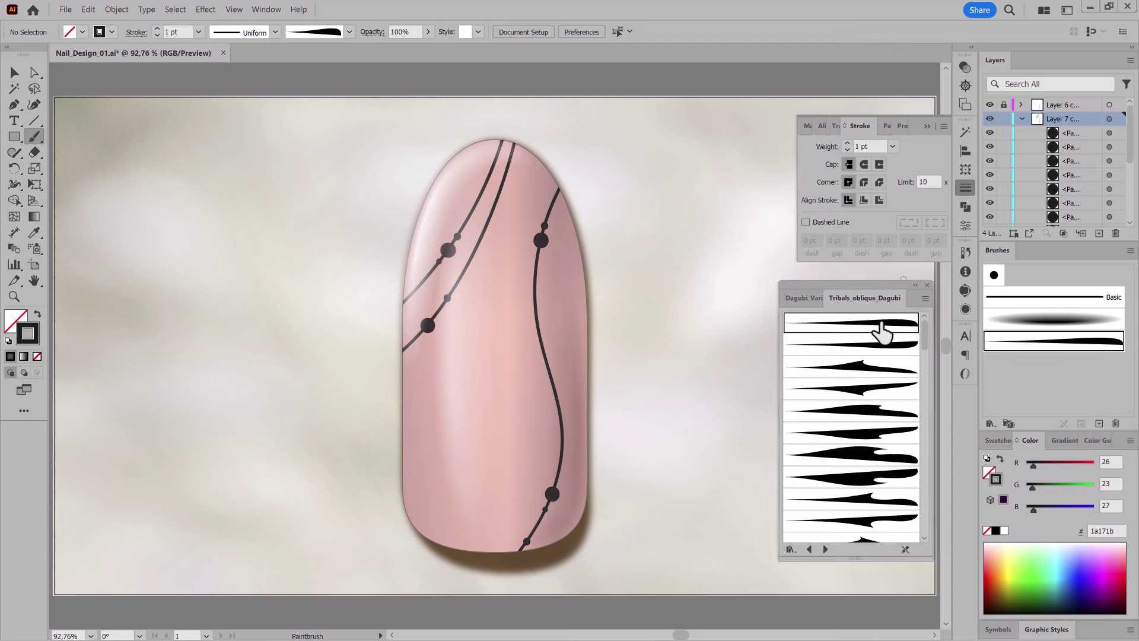
Make all the nail's lines and dots pure black, then deselect everything.
left_click(1110, 119)
left_click(996, 531)
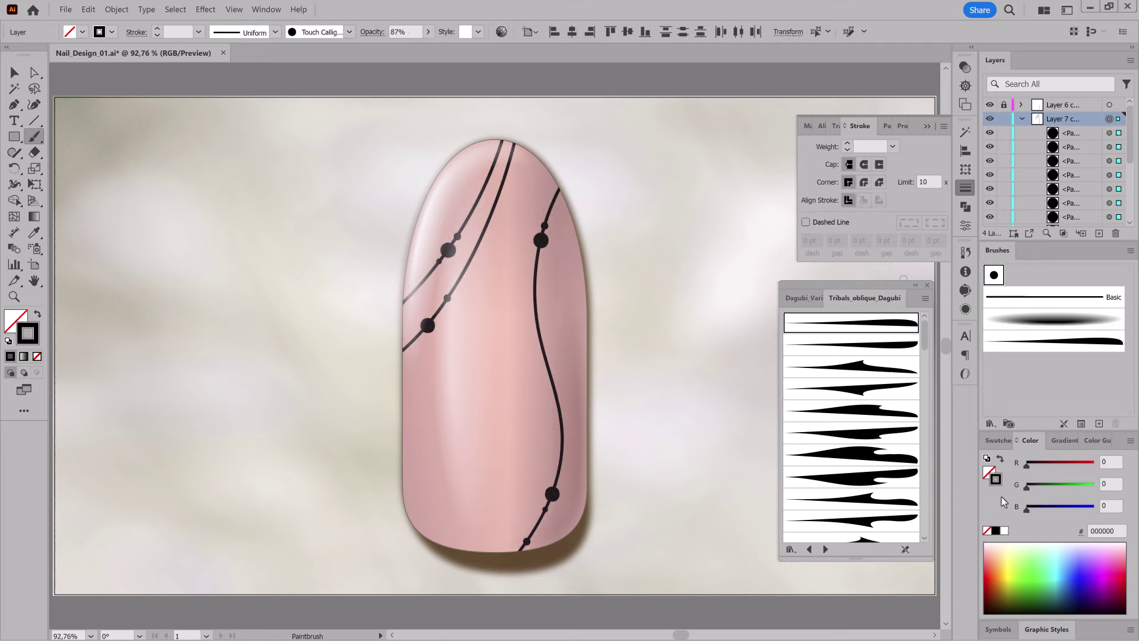
left_click(183, 15)
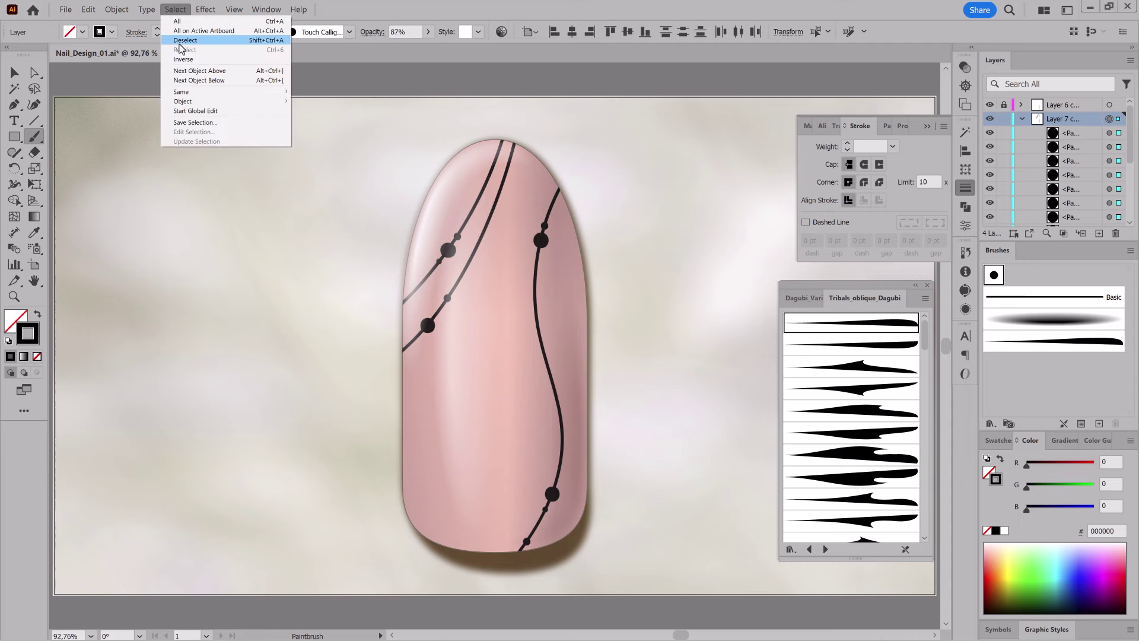
left_click(196, 37)
Paint a tapered spiral swirl on the lower nail at 3 pt stroke weight.
left_click(892, 329)
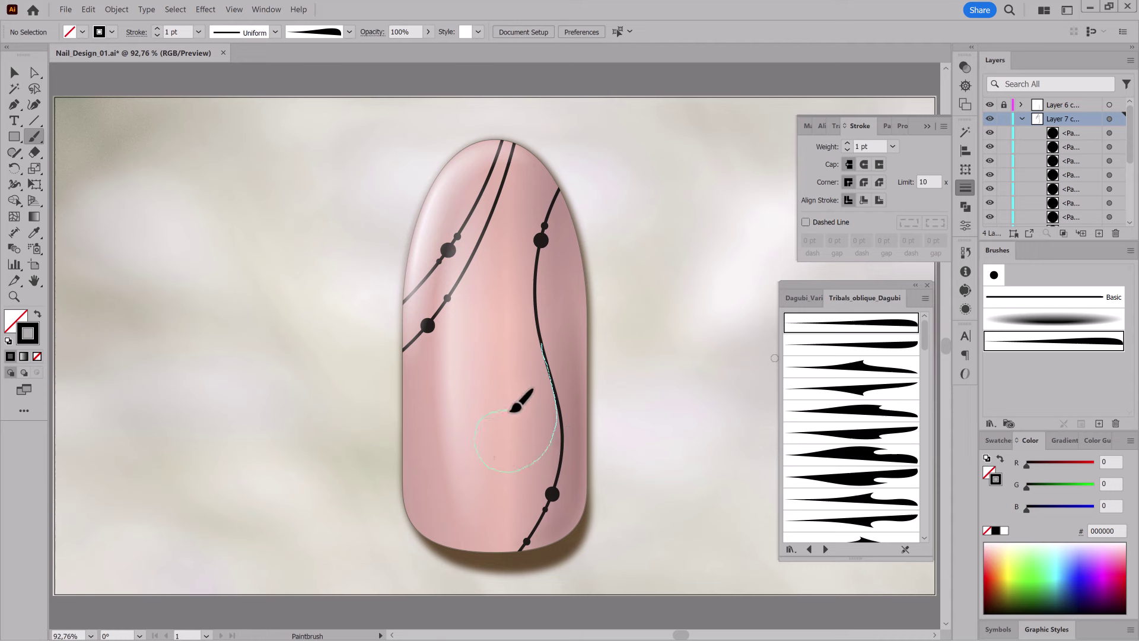
left_click_drag(521, 438, 519, 436)
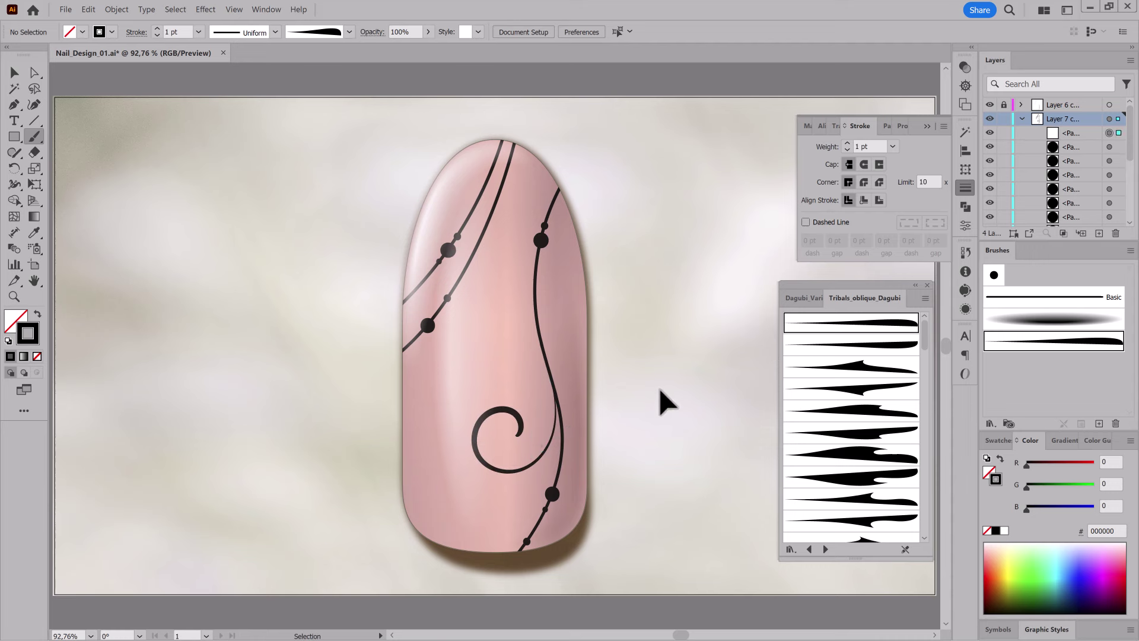
left_click(847, 143)
left_click(847, 144)
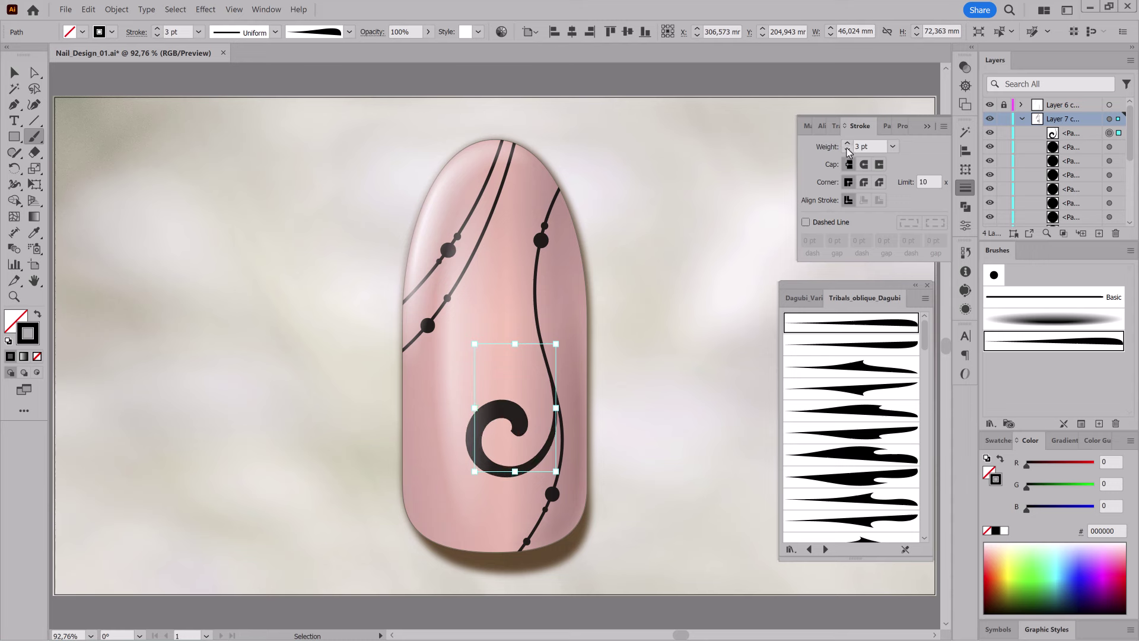
left_click(738, 208, "ctrl")
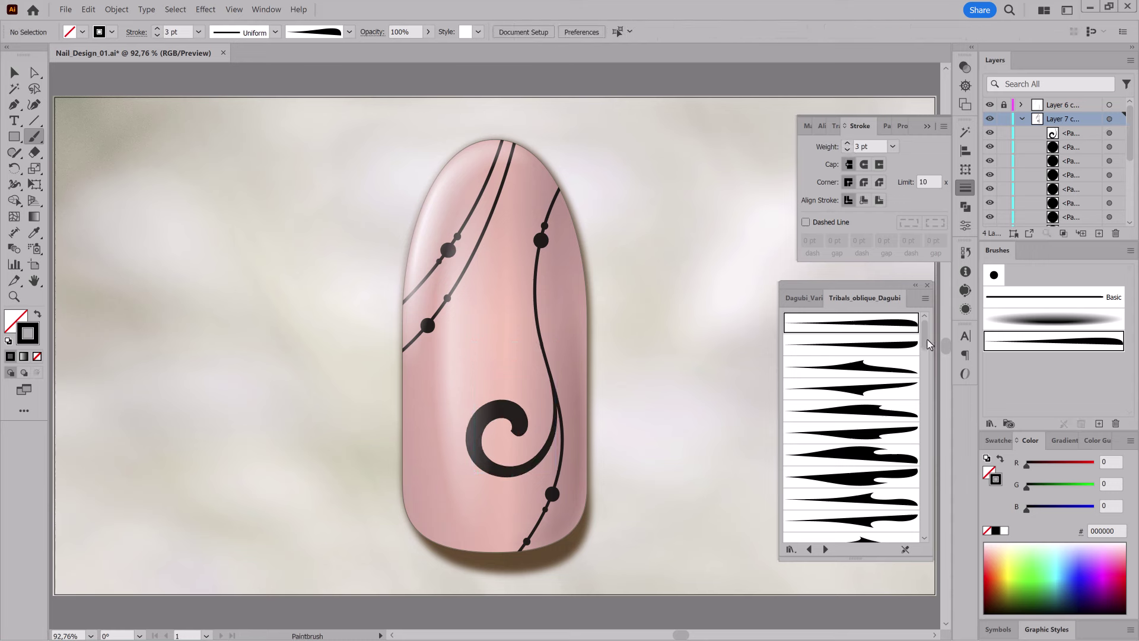
Paint a thin tapered accent along the lower swirl, discarding two trial strokes.
scroll(917, 450, "down", 5)
scroll(920, 443, "up", 1)
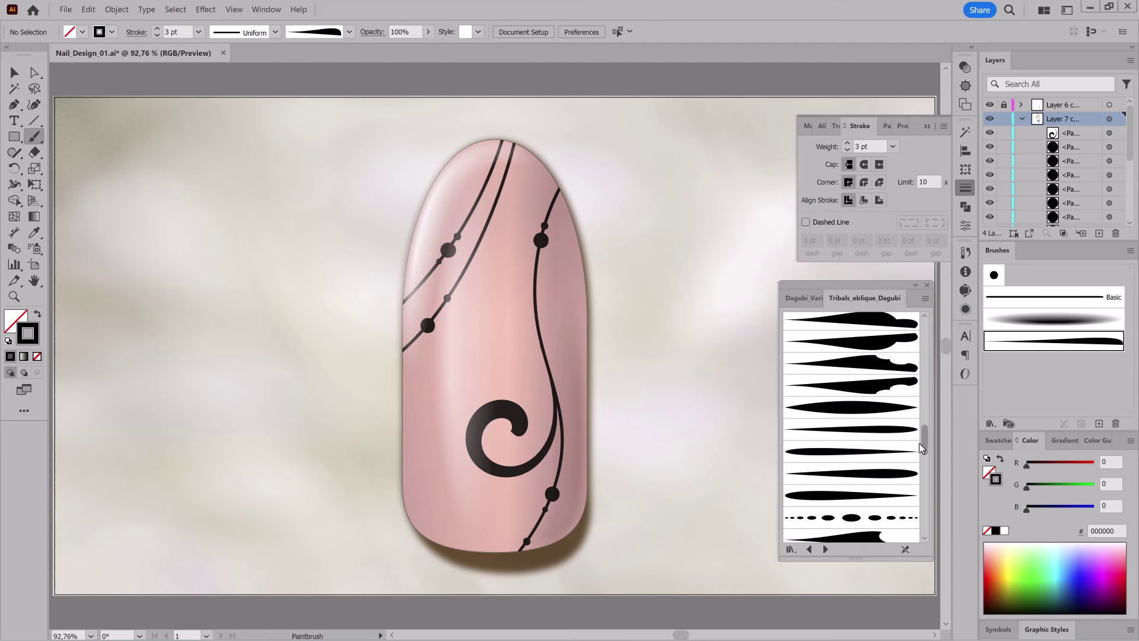
left_click(855, 411)
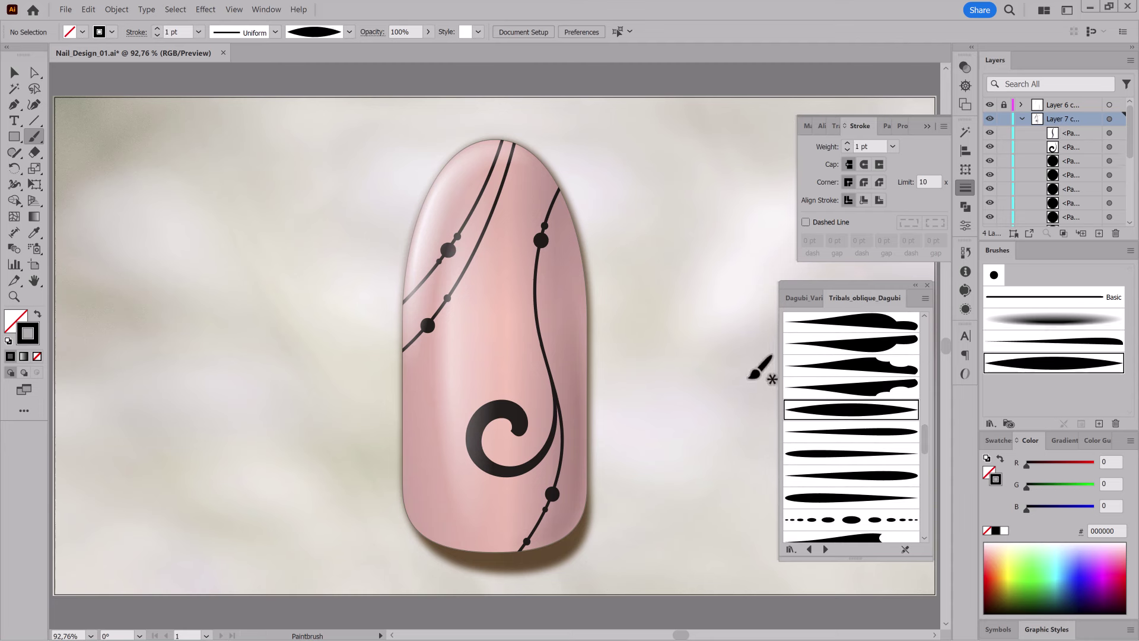
left_click_drag(579, 261, 557, 344)
key("ctrl+z")
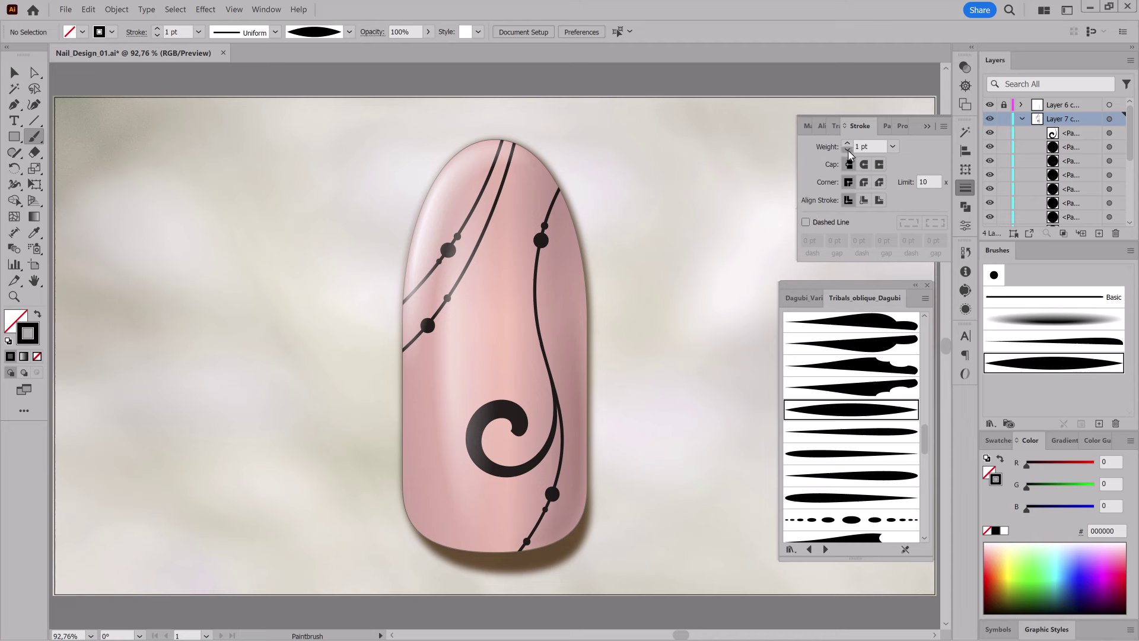
left_click_drag(561, 247, 567, 349)
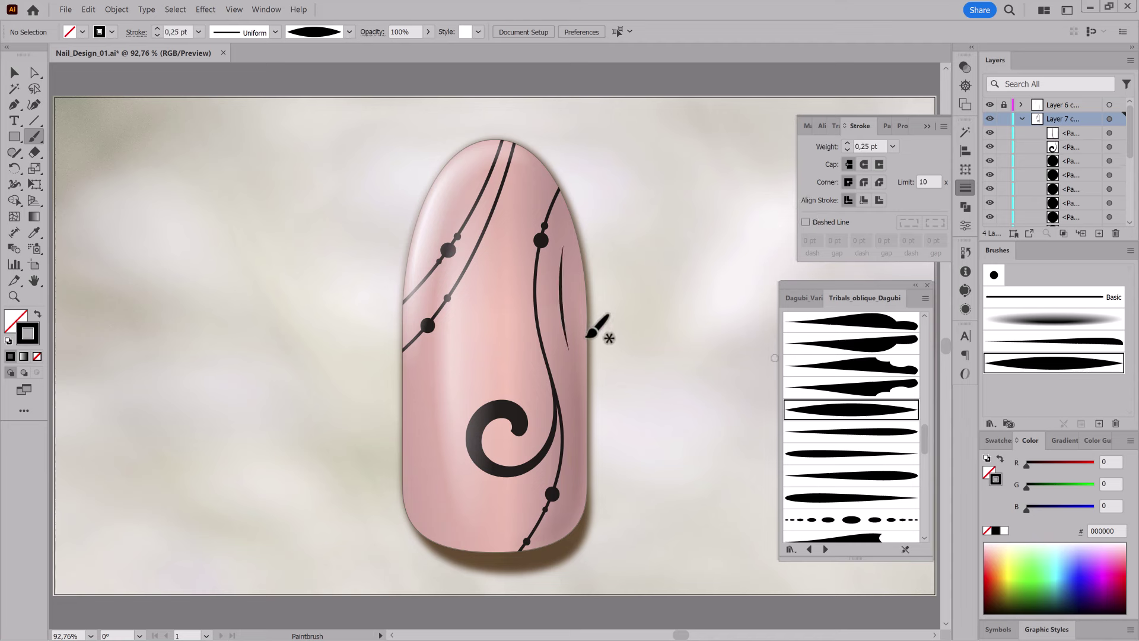
key("ctrl+z")
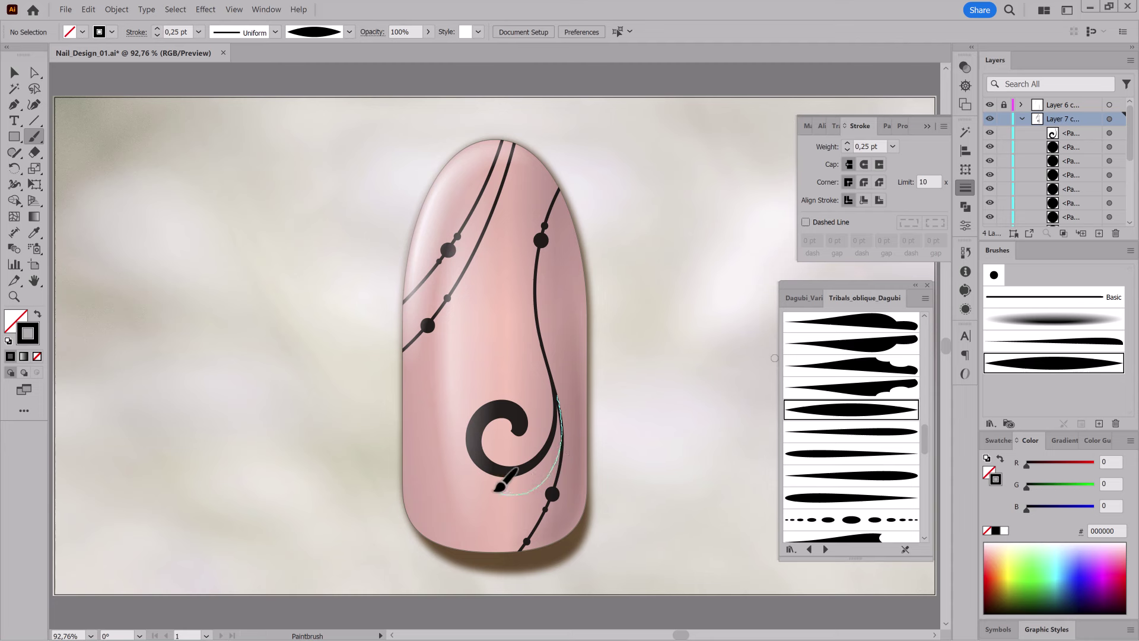
left_click_drag(512, 485, 513, 481)
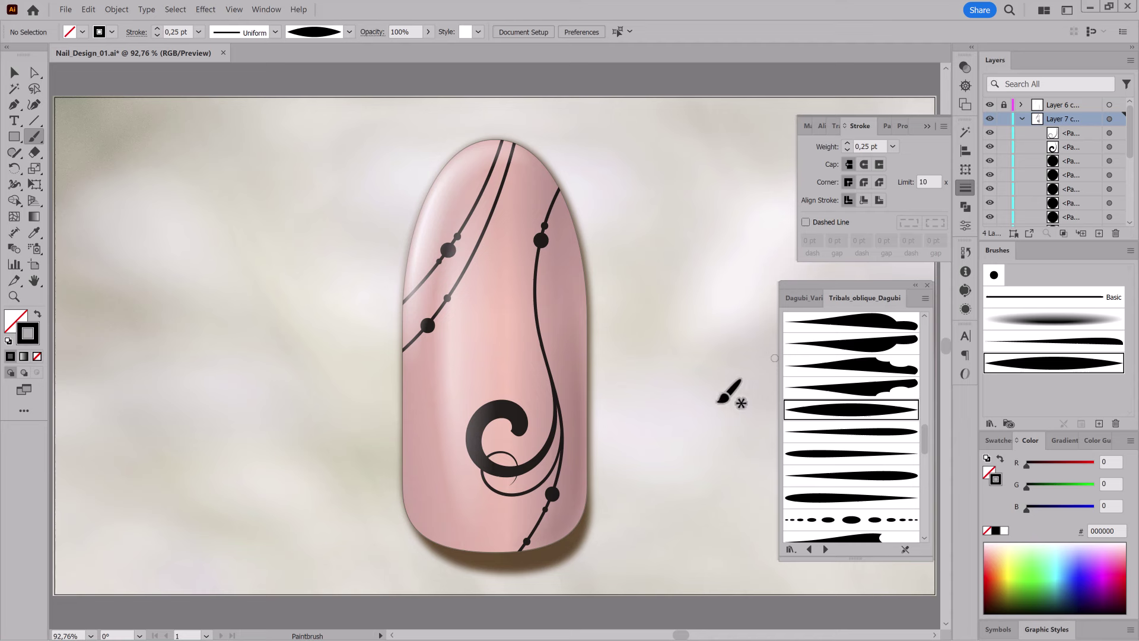
Paint a long line from the nail's top edge down the left side to the bottom.
left_click(409, 344, "ctrl")
left_click(324, 373, "ctrl")
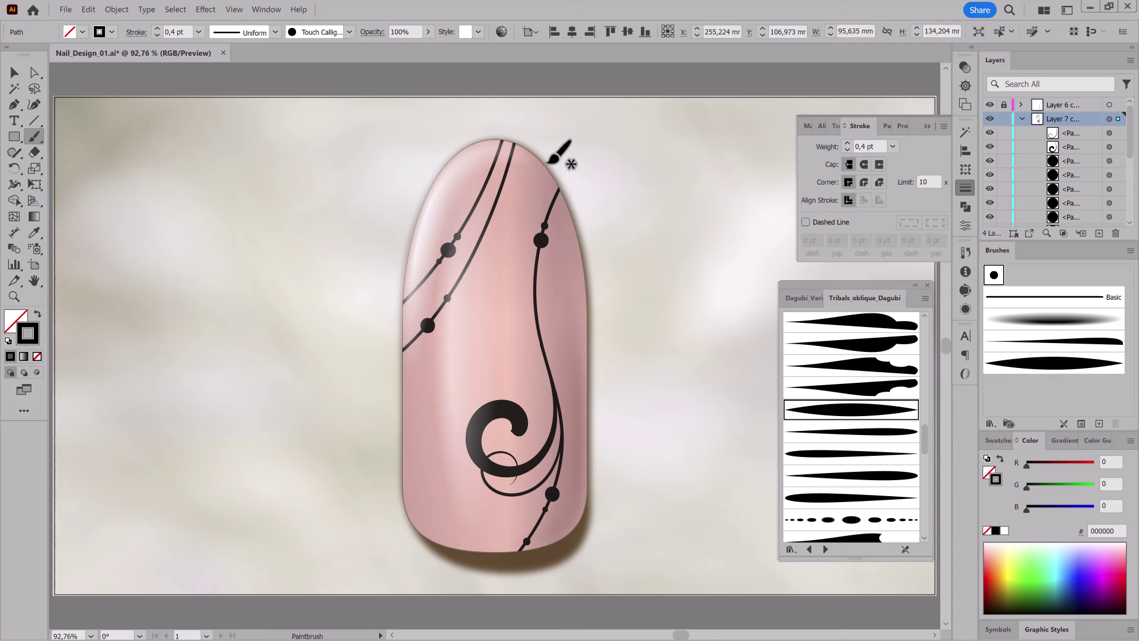
left_click_drag(546, 142, 543, 168)
left_click_drag(528, 226, 452, 564)
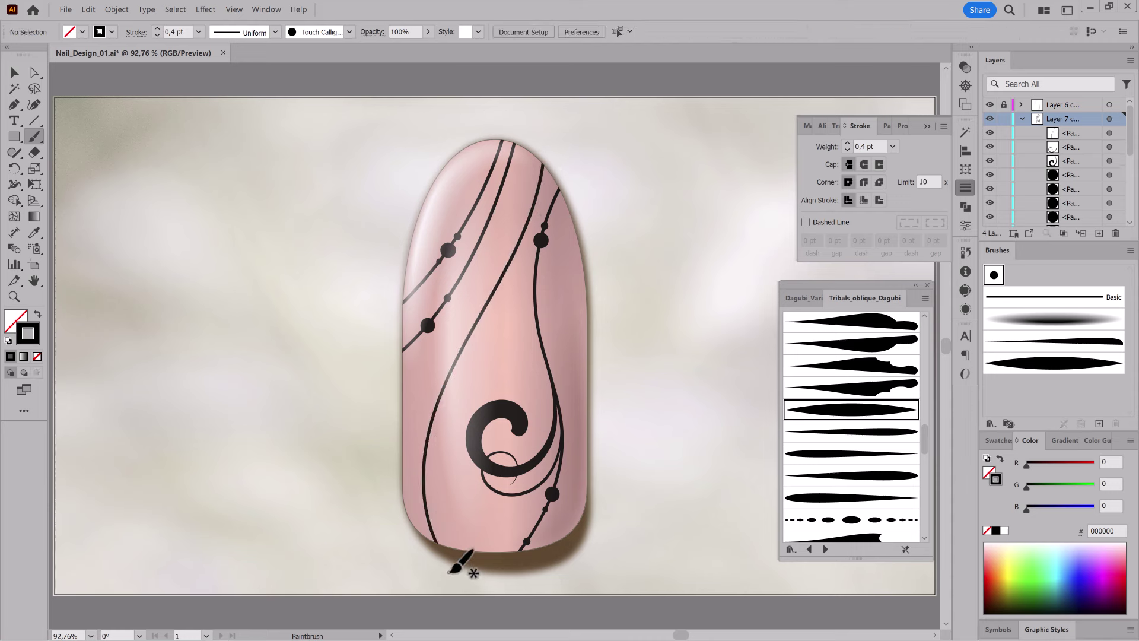
Paint a second tribal swirl above the existing one at 2.7 pt.
left_click_drag(926, 444, 925, 332)
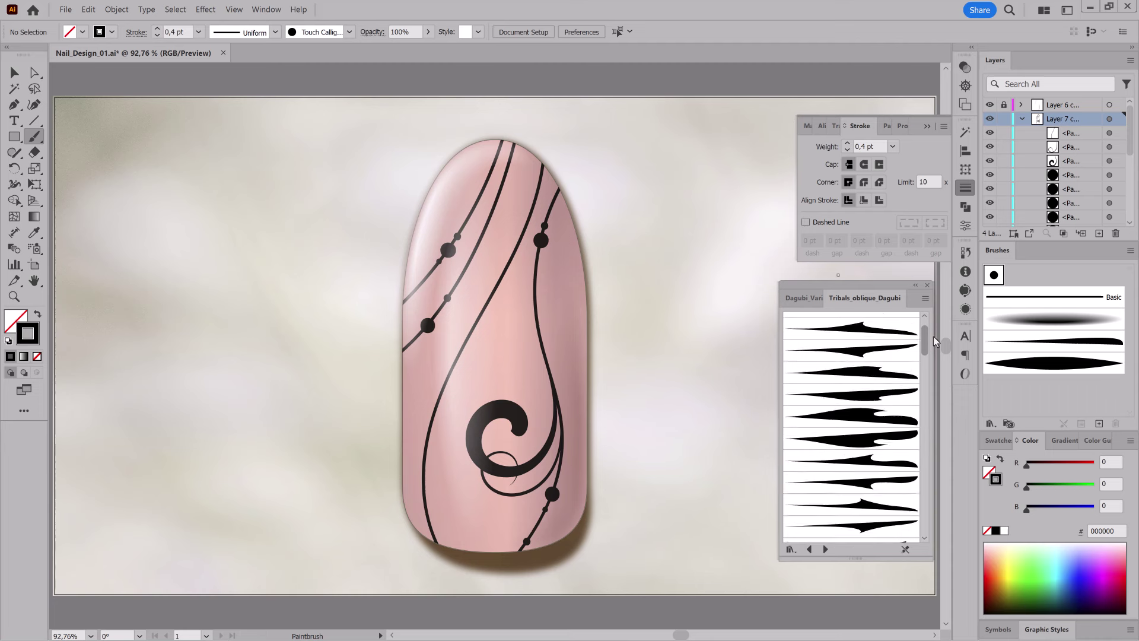
left_click(893, 347)
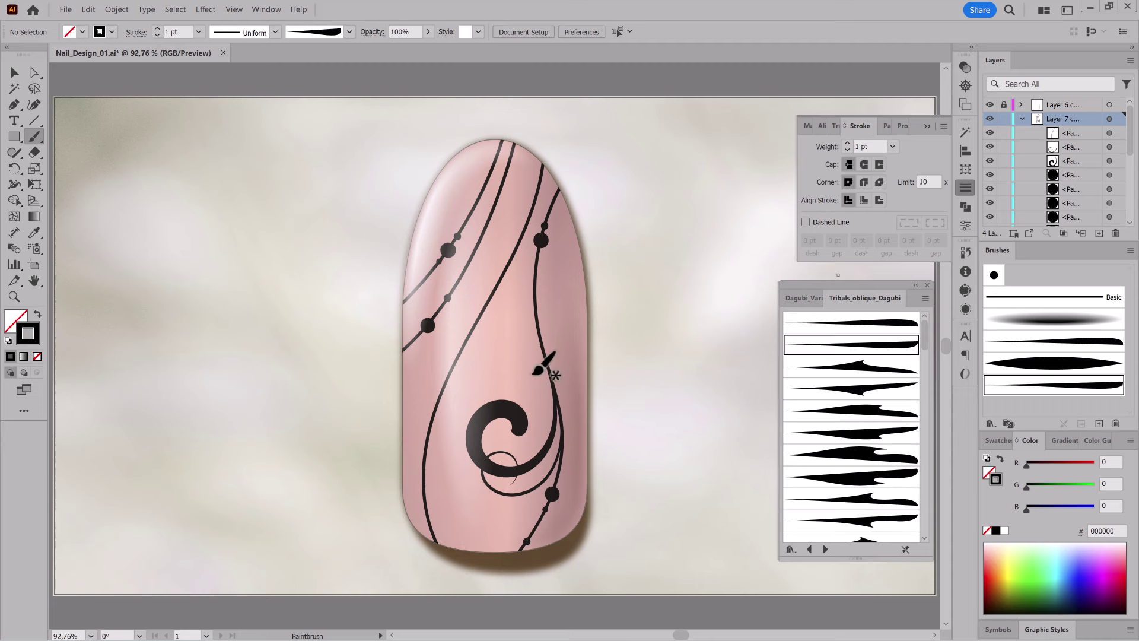
left_click(848, 144)
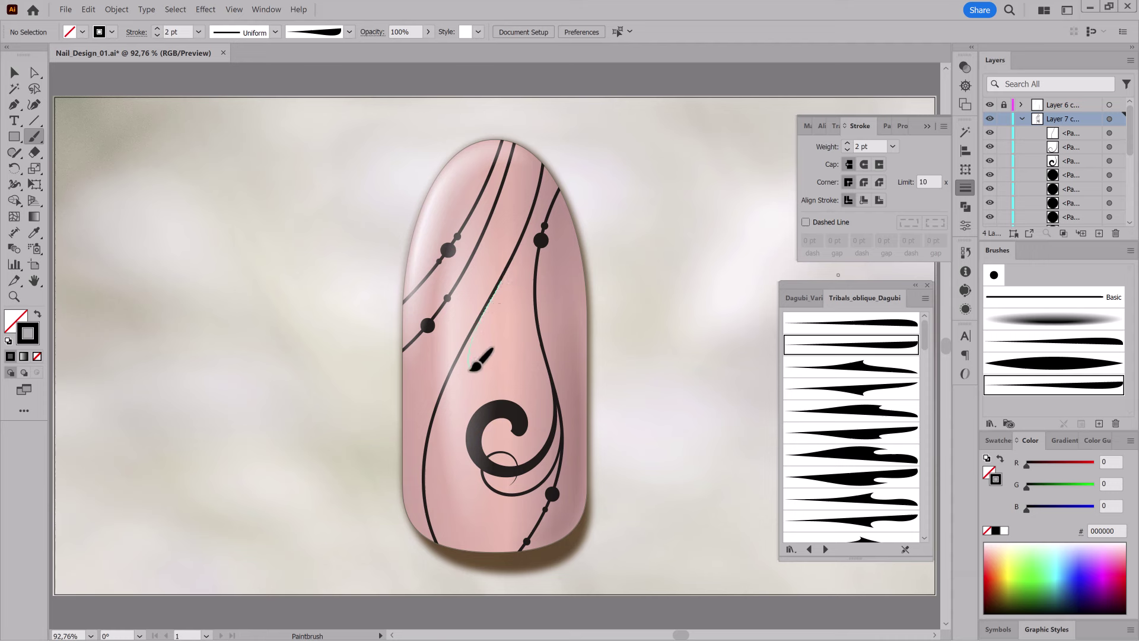
left_click_drag(515, 349, 510, 353)
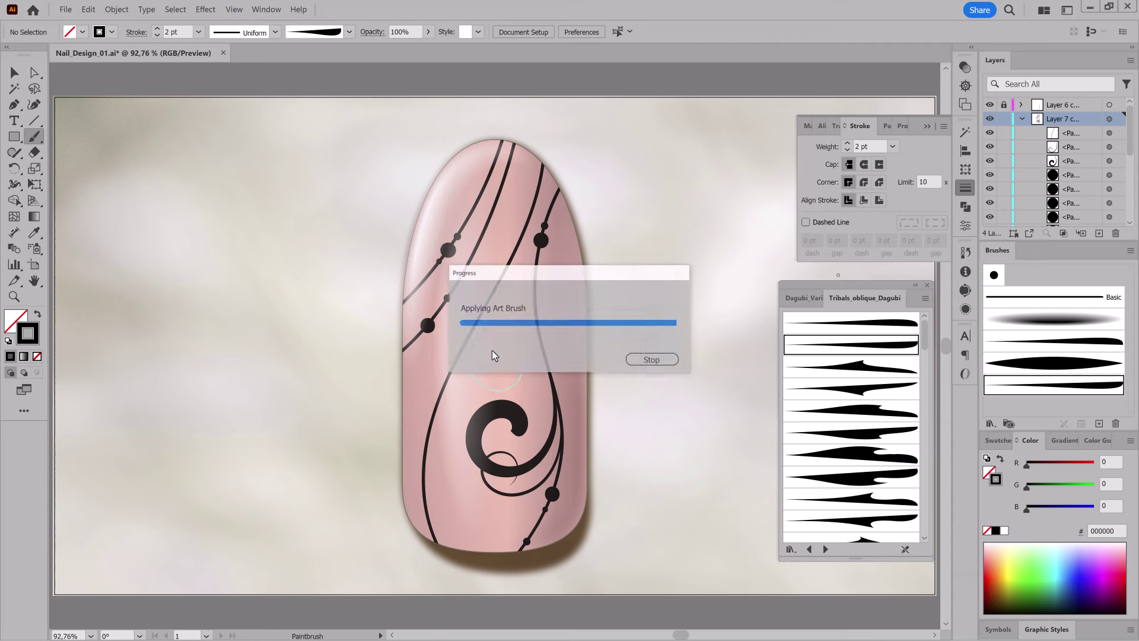
left_click(847, 144)
type("2,7")
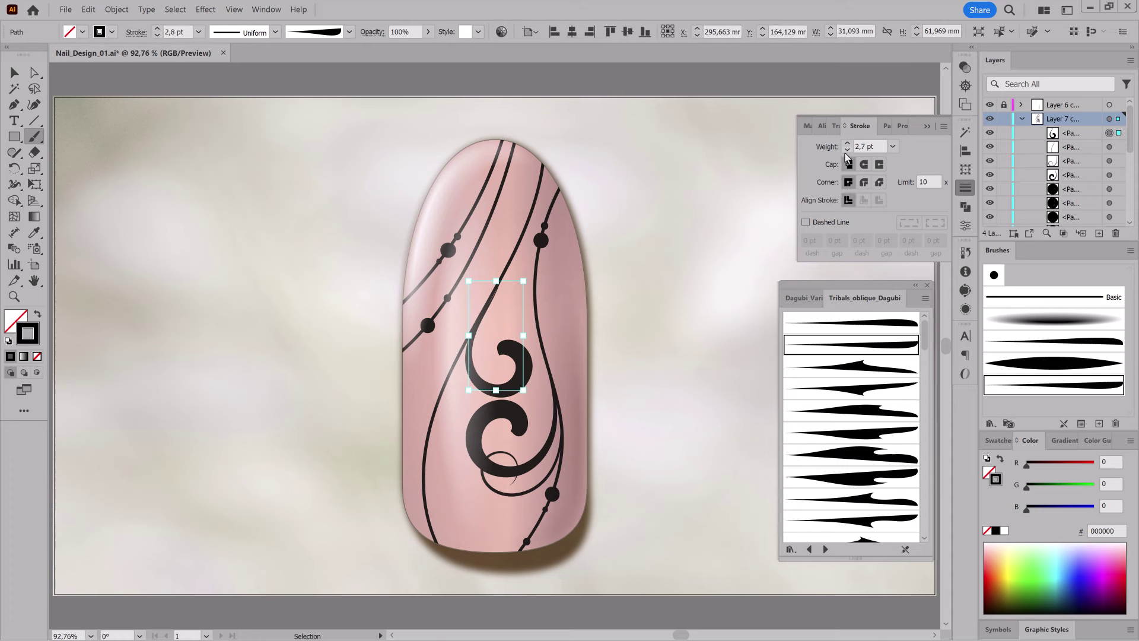
left_click(492, 296)
Show path edges and nudge an anchor on the upper swirl's tail up-left to smooth it.
left_click(36, 74)
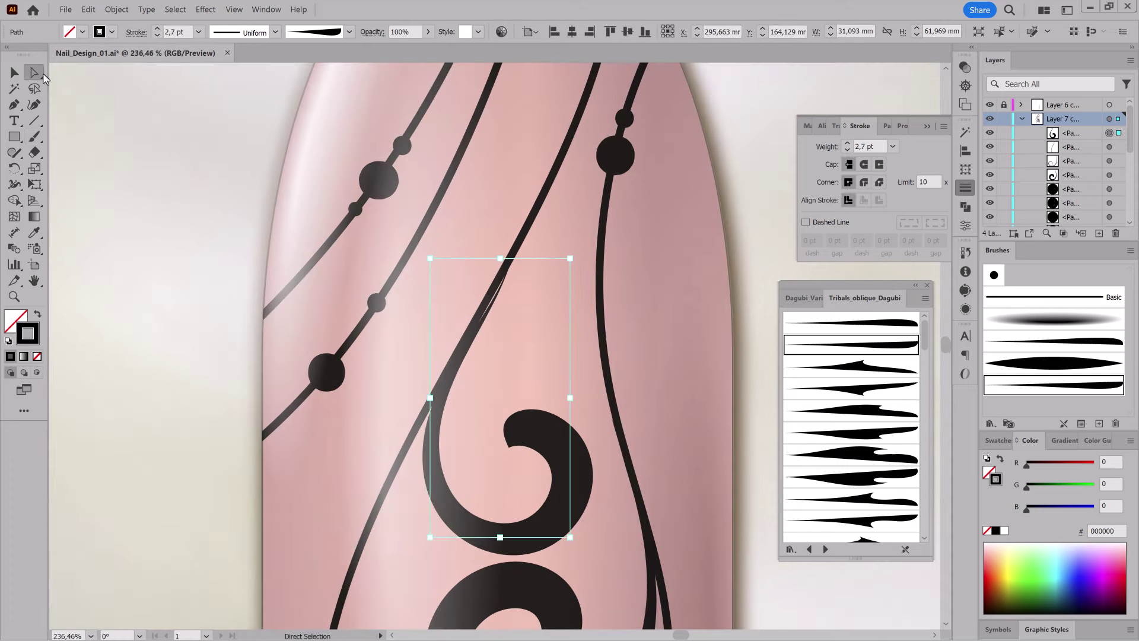
left_click(234, 9)
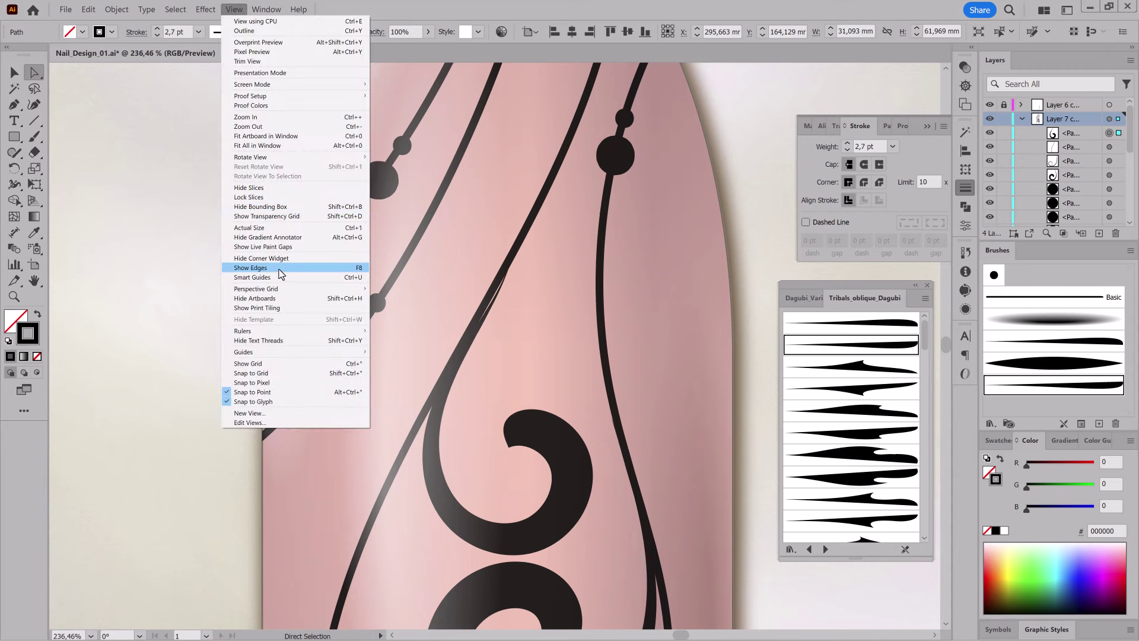
left_click(267, 288)
left_click(526, 224)
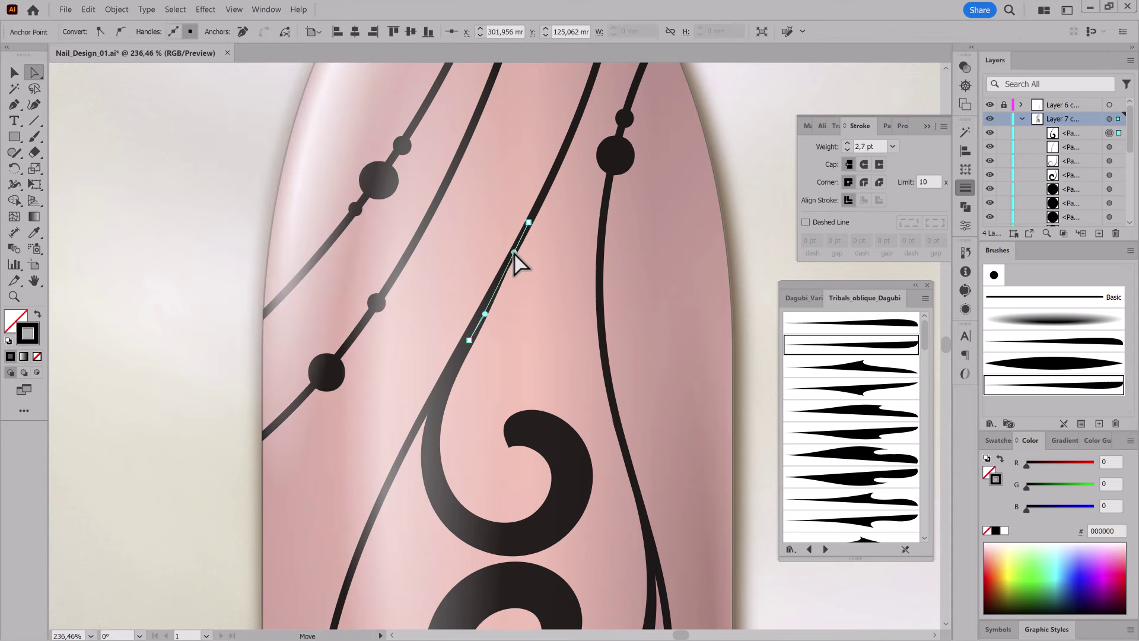
left_click(483, 312)
left_click(468, 341)
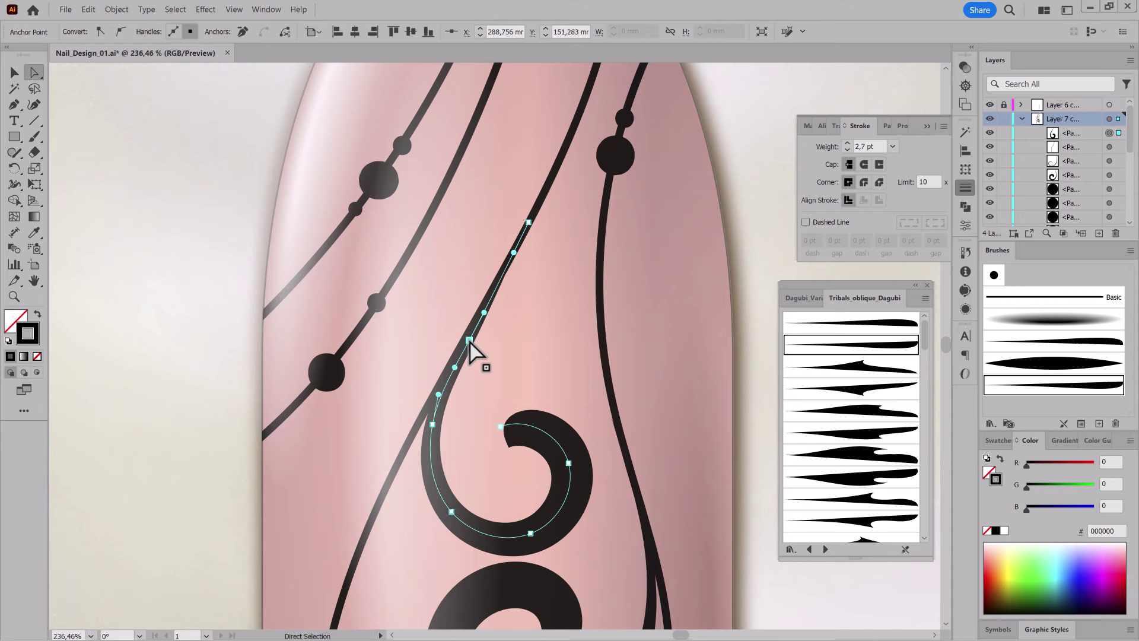
left_click_drag(469, 342, 471, 333)
left_click(761, 223)
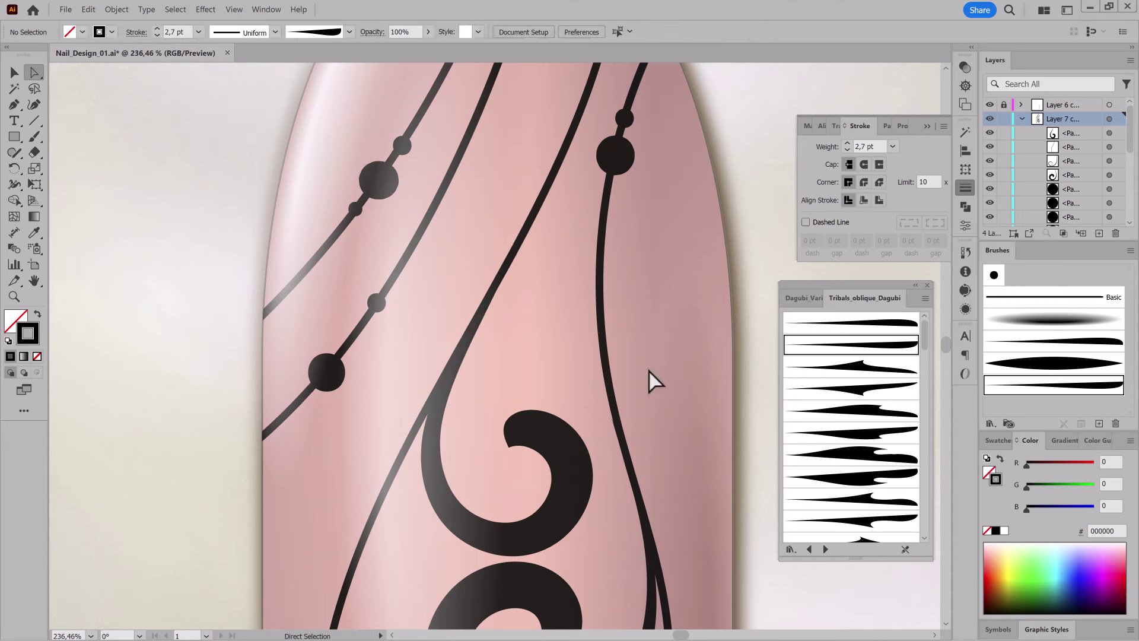
scroll(651, 381, "down", 2)
left_click_drag(580, 359, 574, 261)
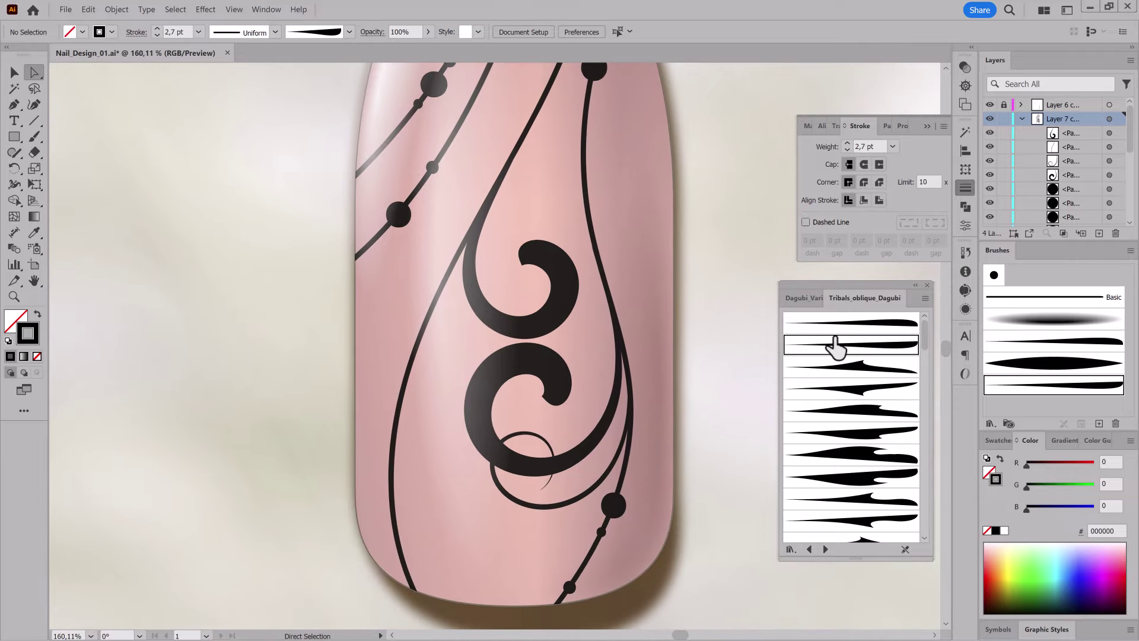
Paint a small 1.2 pt tapered curl just left of the middle swirl with the first tribal brush.
left_click(881, 326)
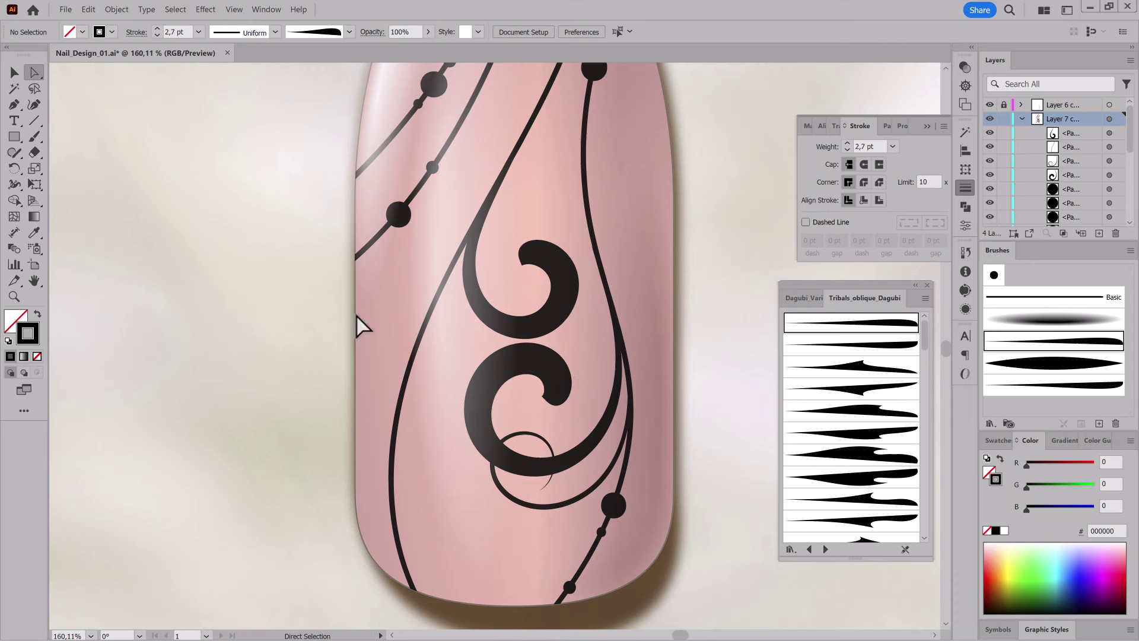
left_click(34, 136)
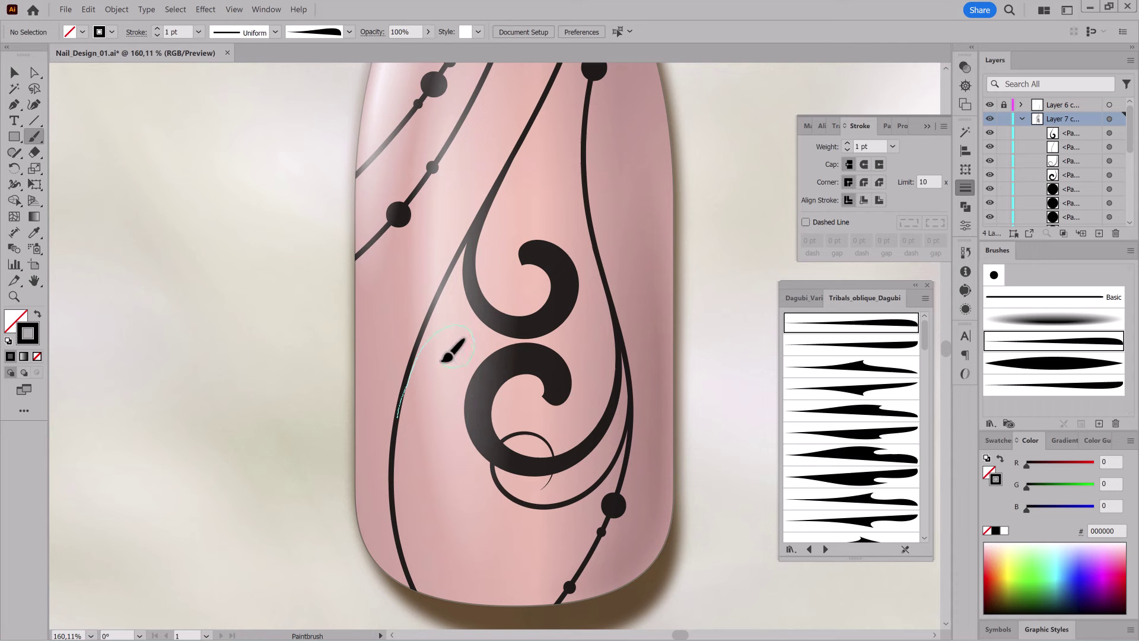
left_click_drag(444, 358, 452, 359)
left_click(88, 10)
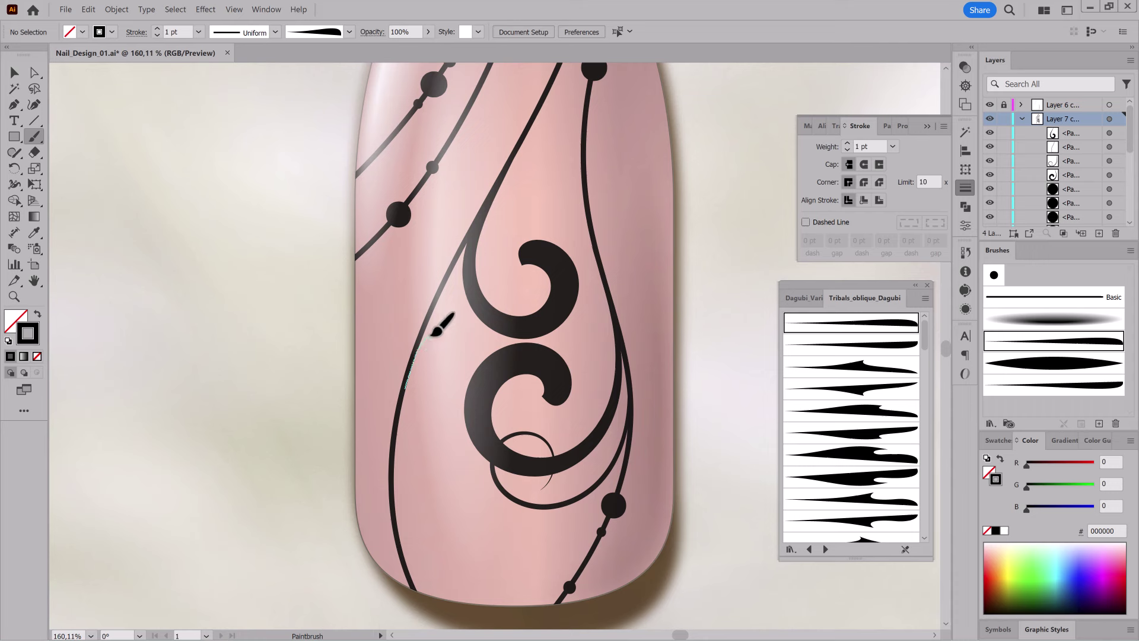
left_click_drag(447, 351, 441, 356)
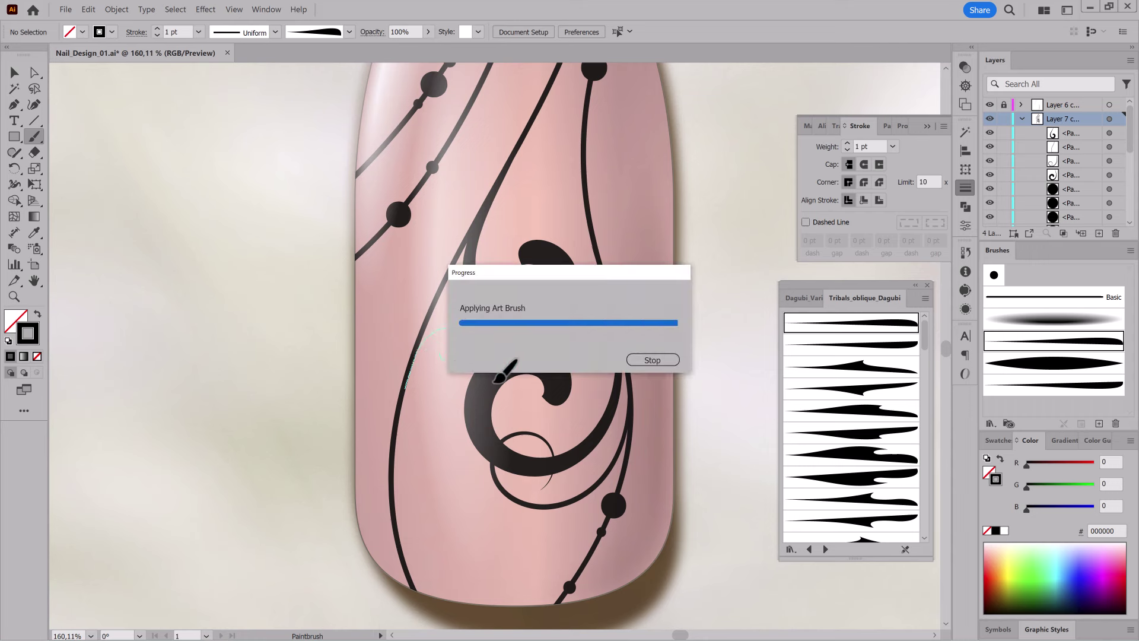
left_click(848, 144)
type("1,2")
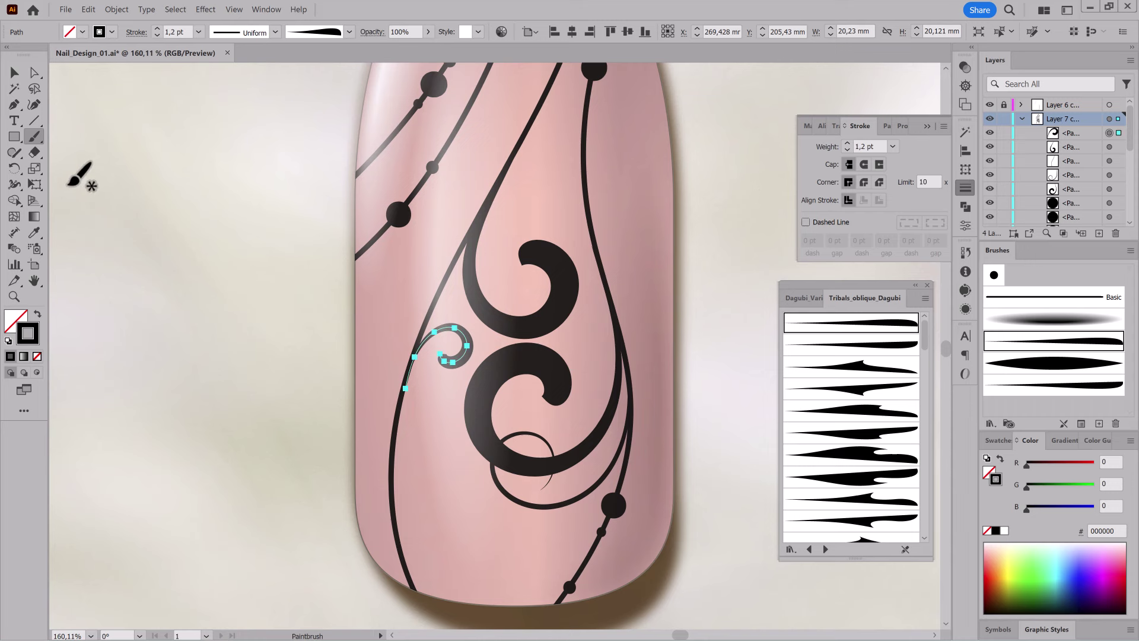
Rotate the small curl with Free Transform to fit the swirl, then deselect.
left_click(35, 184)
left_click_drag(483, 347, 472, 363)
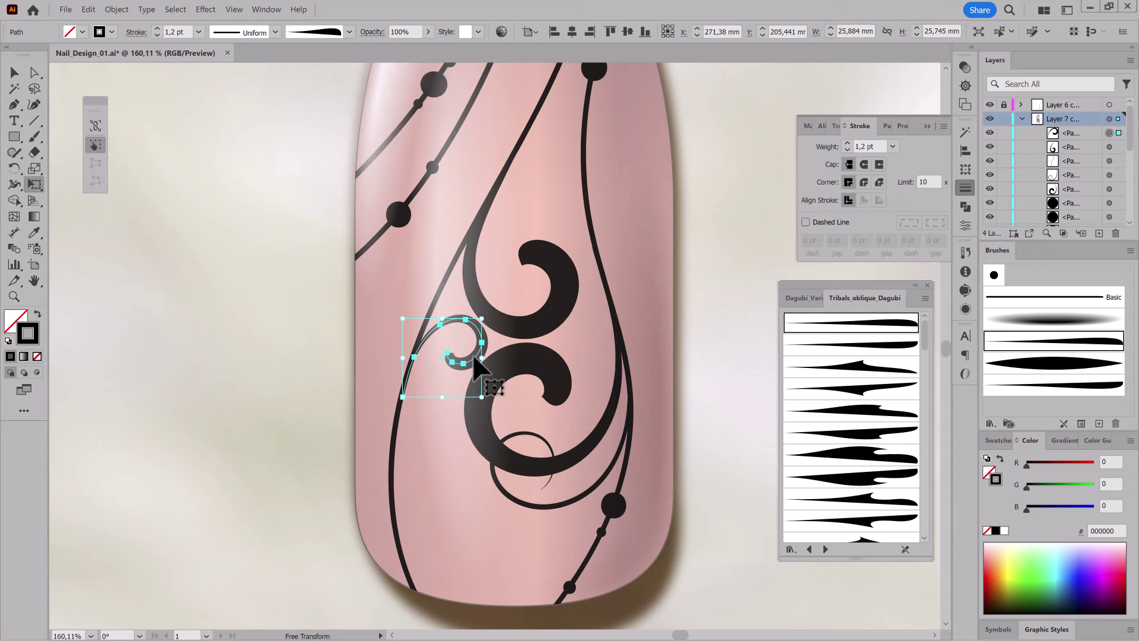
left_click_drag(469, 360, 462, 375)
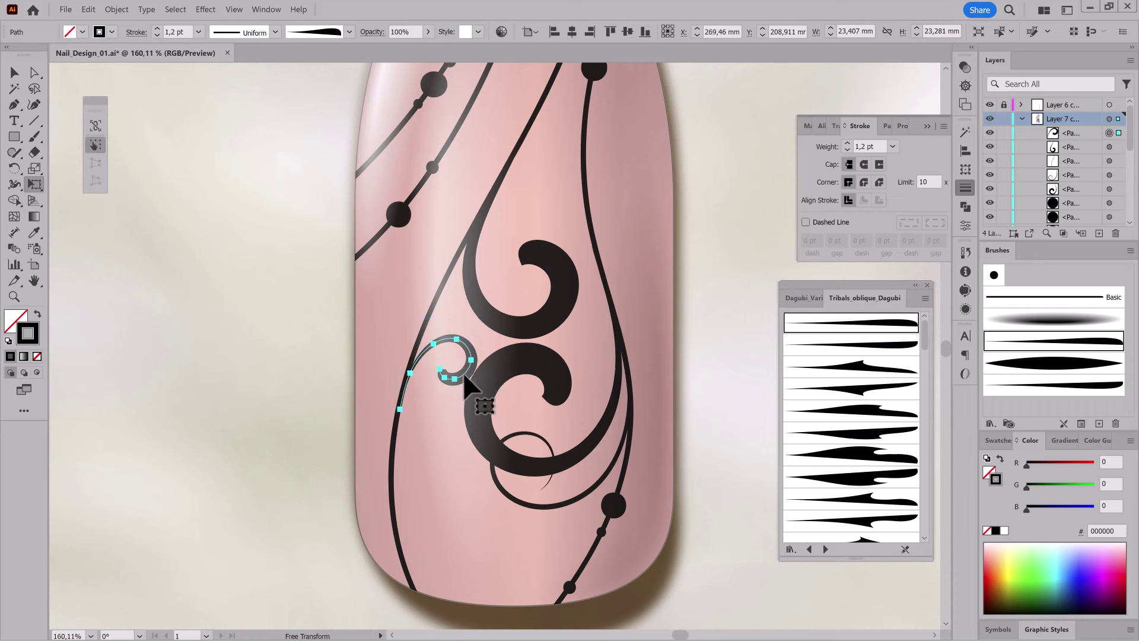
key("ctrl+shift+a")
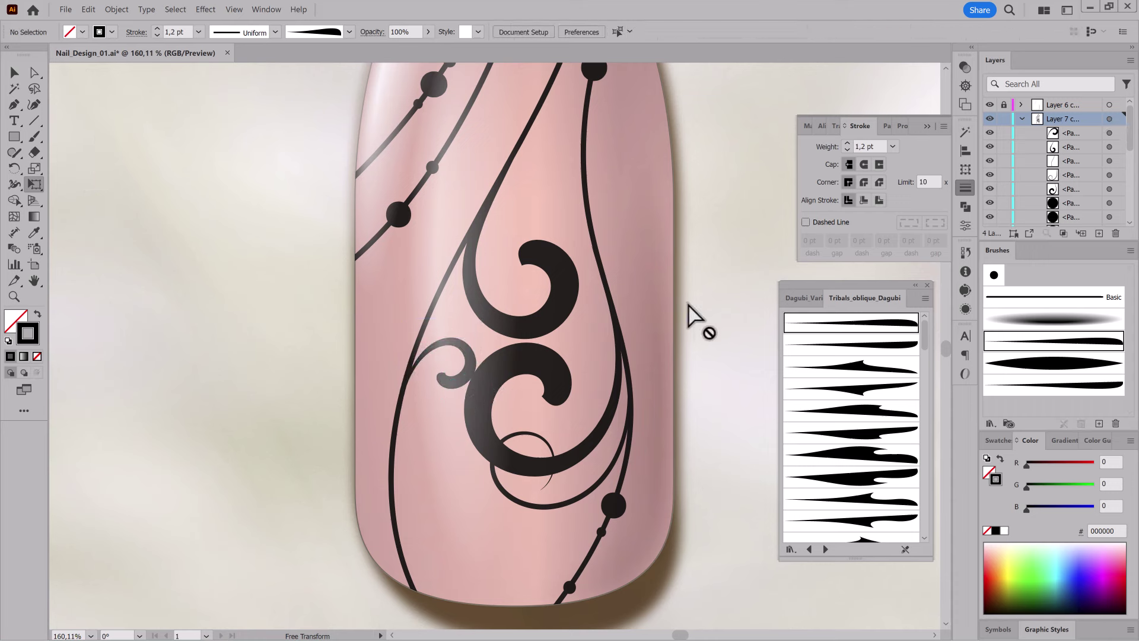
Paint a thin black stroke curving into the upper curl.
key("a")
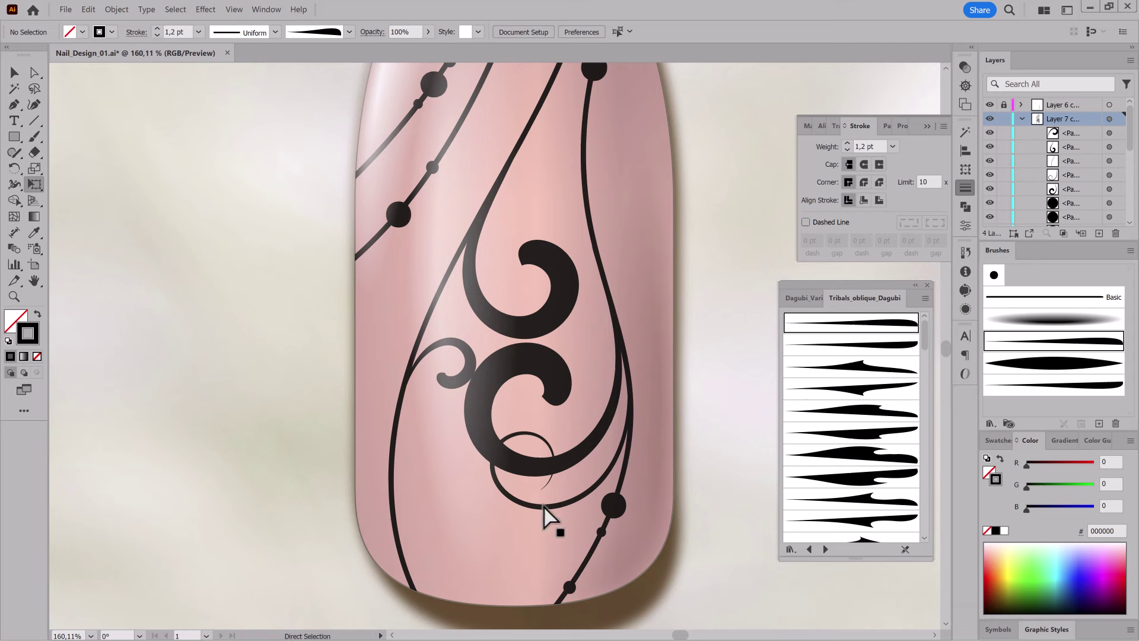
left_click(559, 506)
key("ctrl+shift+a")
key("e")
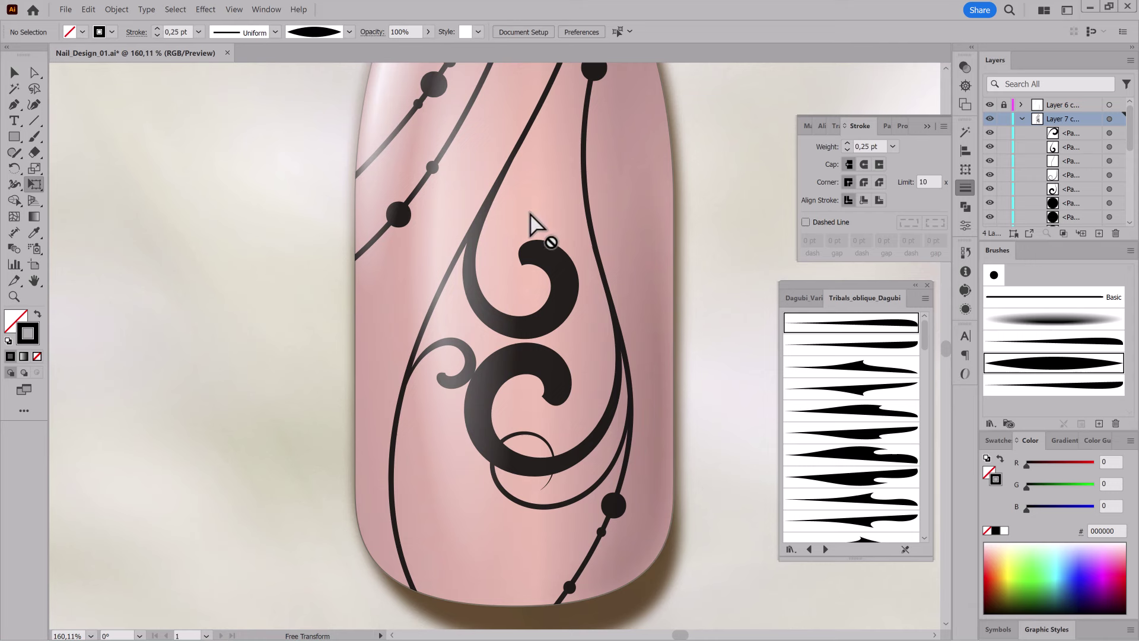
left_click(34, 136)
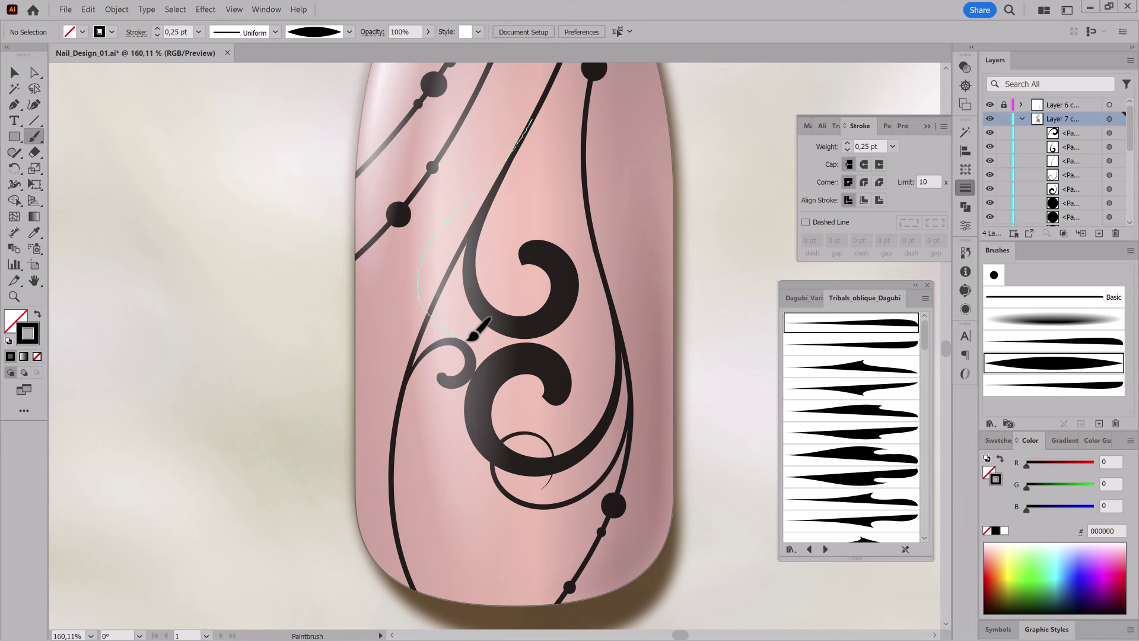
left_click_drag(486, 262, 486, 264)
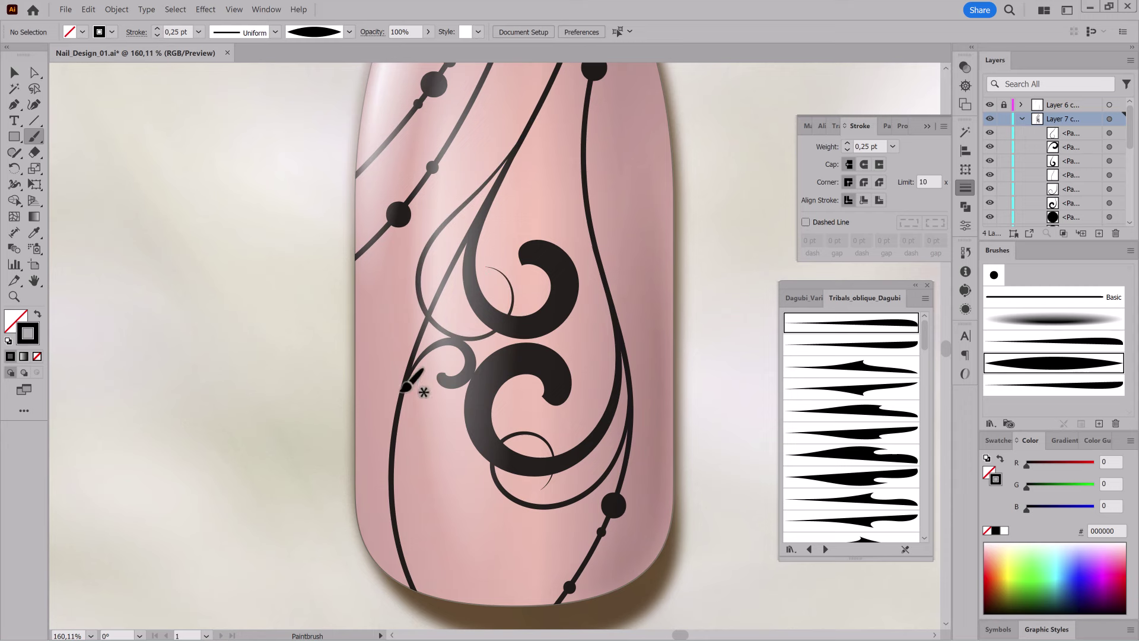
Paint a thin looping swirl around the lower curl.
left_click_drag(561, 328, 617, 297)
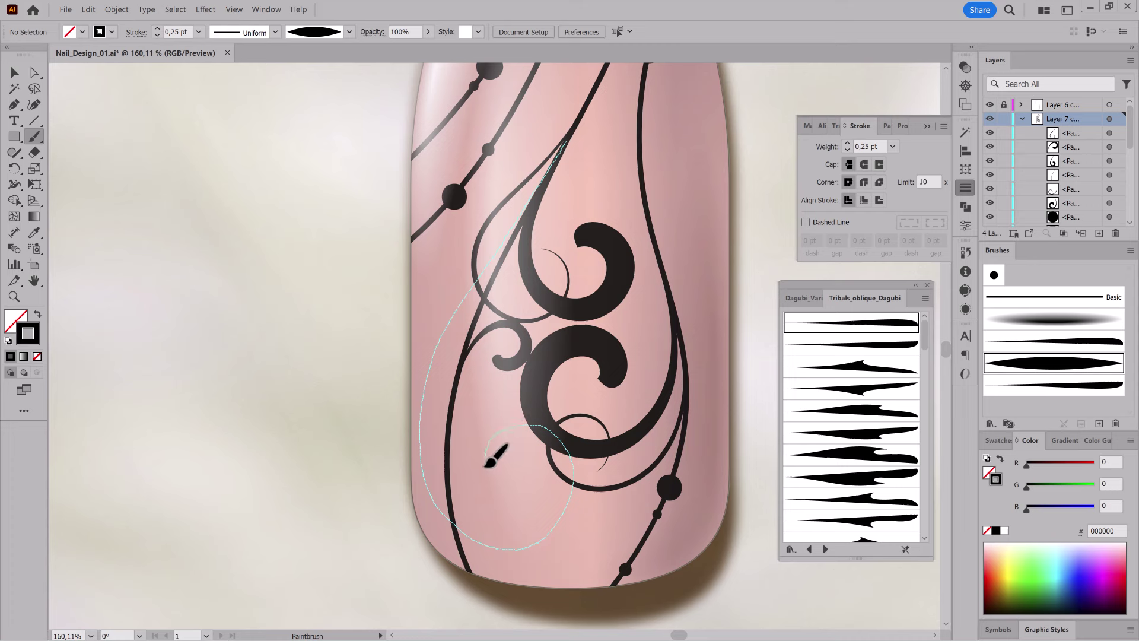
left_click_drag(508, 491, 510, 491)
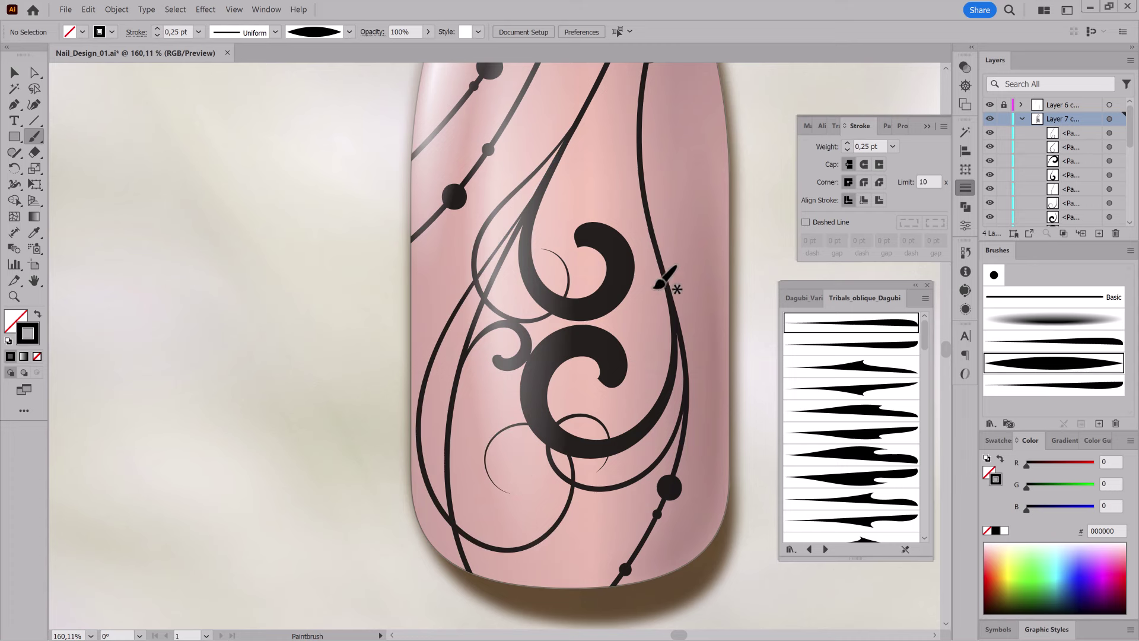
scroll(649, 328, "up", 3)
Paint a small 0.75 pt tribal spiral beside the upper-right dot.
scroll(619, 313, "right", 3)
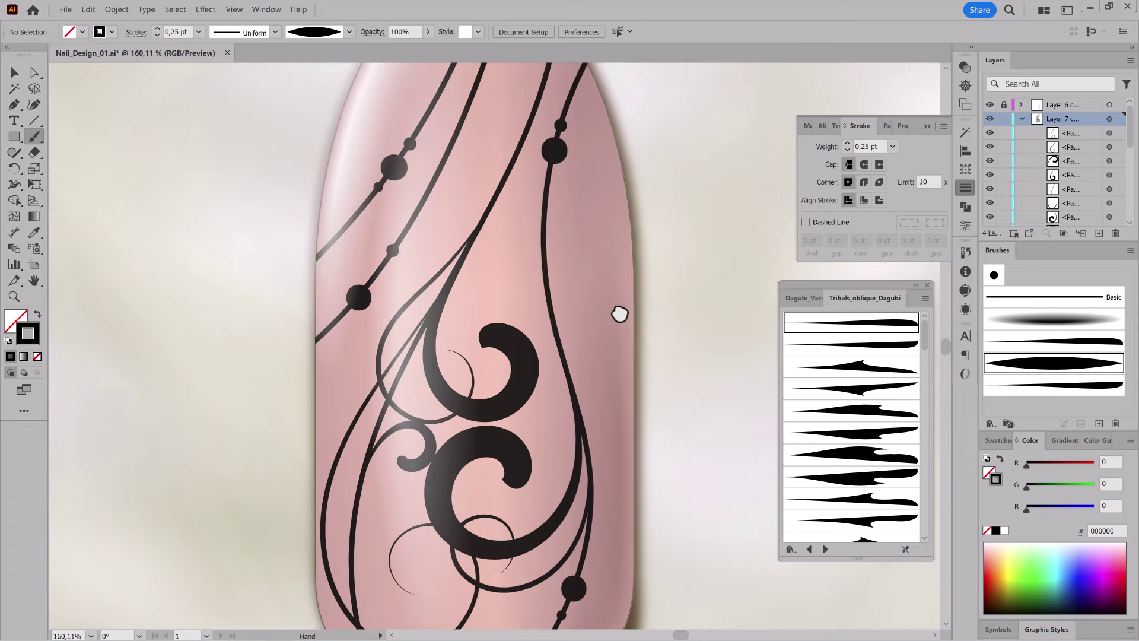
left_click(876, 345)
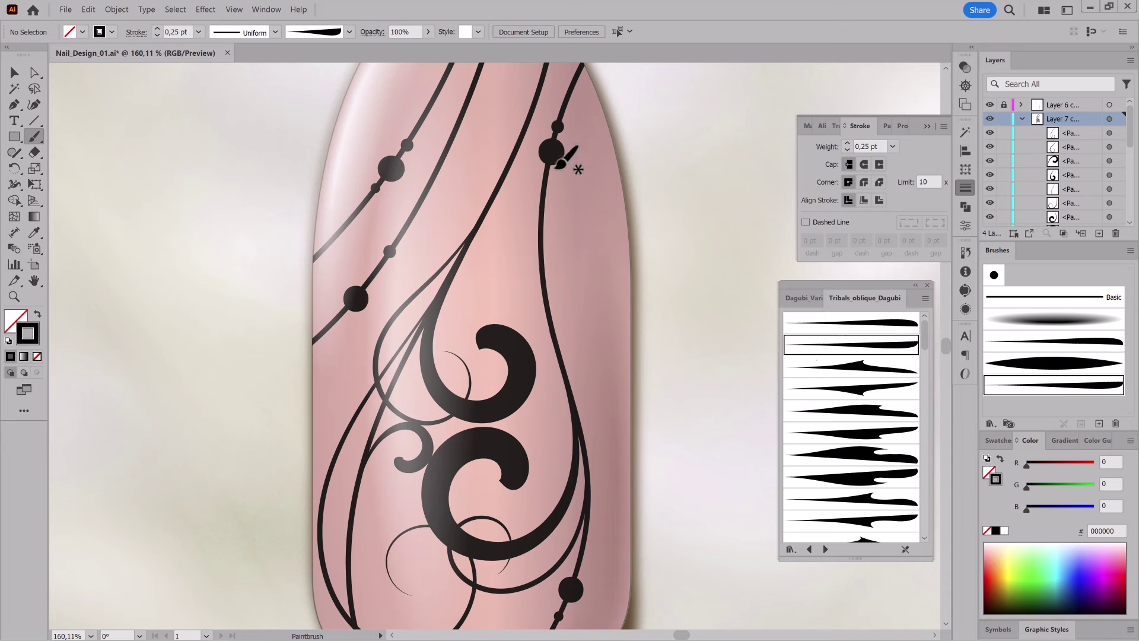
left_click_drag(554, 142, 556, 127)
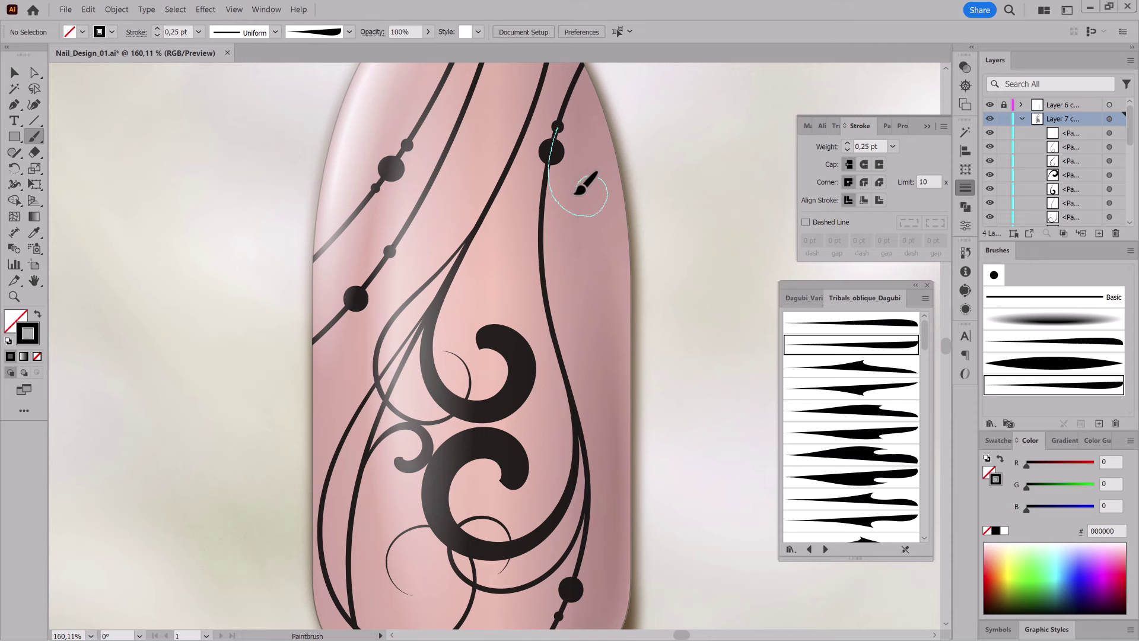
left_click_drag(574, 193, 574, 190)
left_click(848, 146)
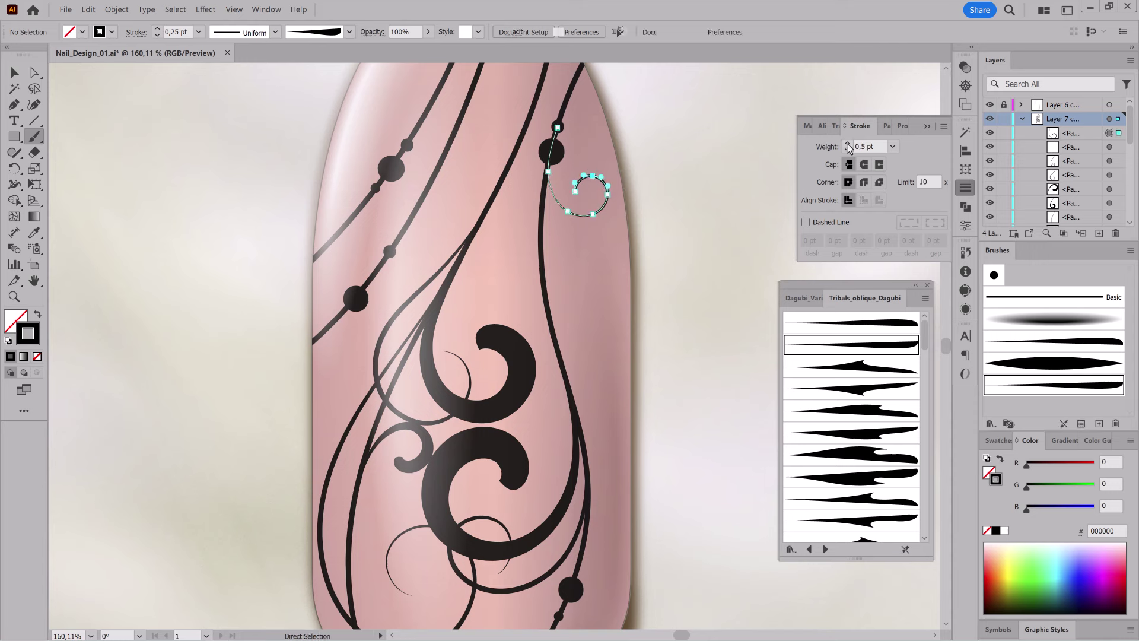
left_click(743, 152, "ctrl")
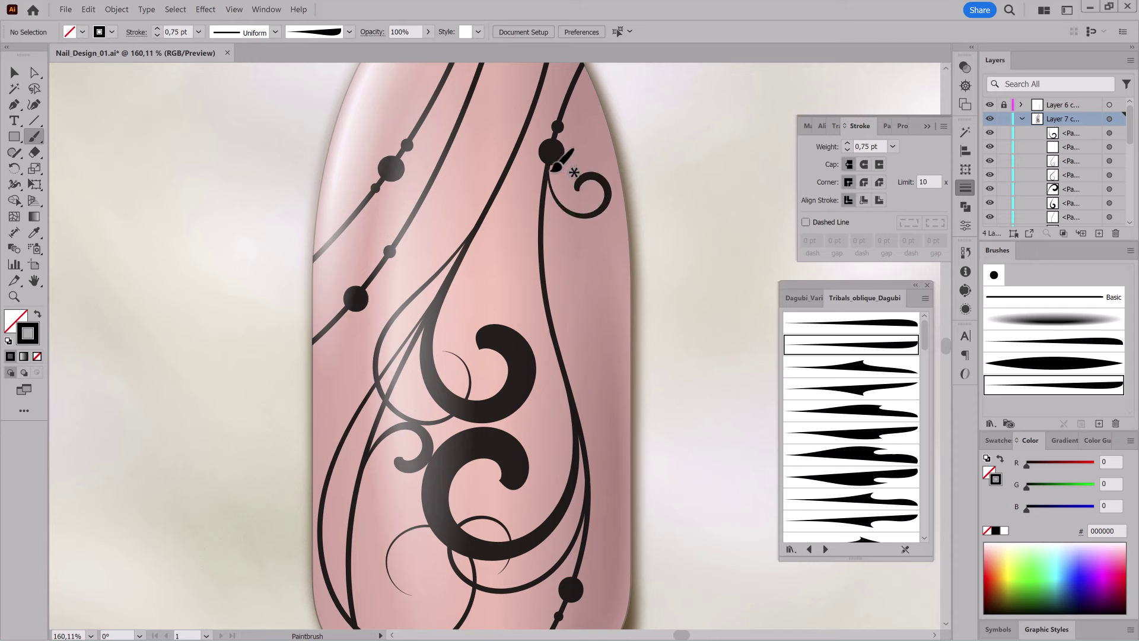
left_click(606, 189, "ctrl")
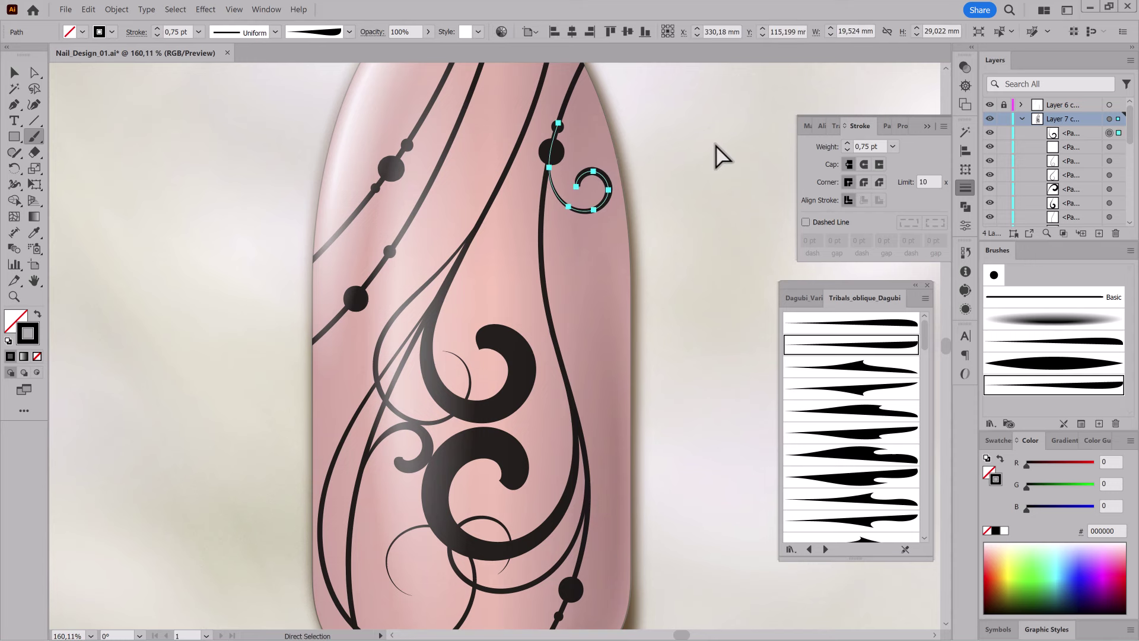
left_click(717, 145, "ctrl")
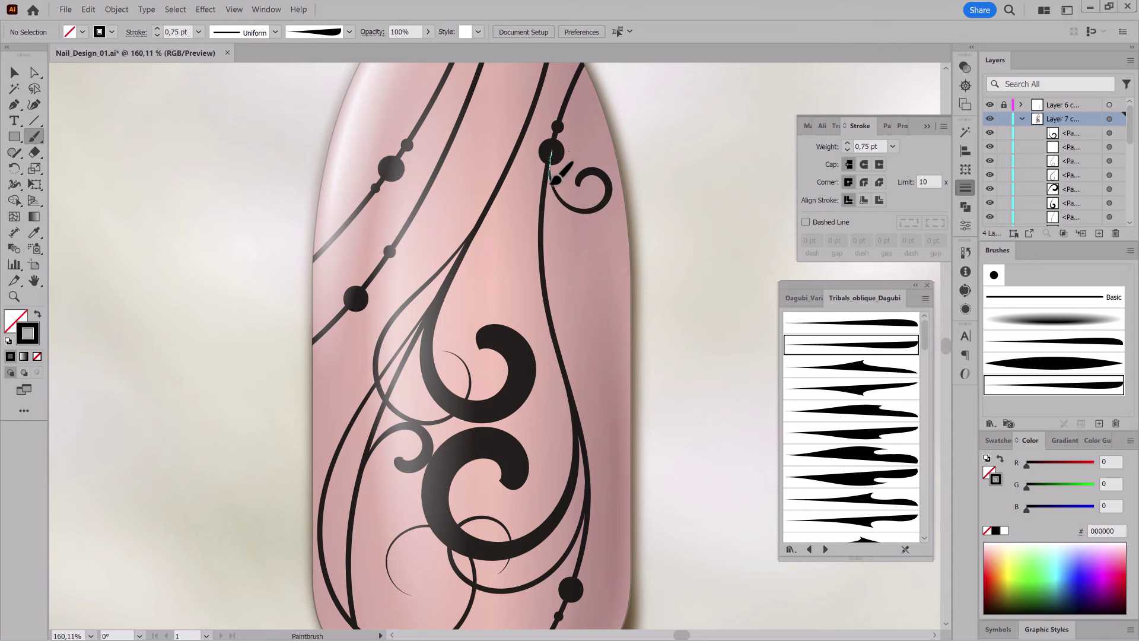
Paint several tapered leaf strokes curving down from the dot and below the spiral.
left_click_drag(596, 236, 598, 237)
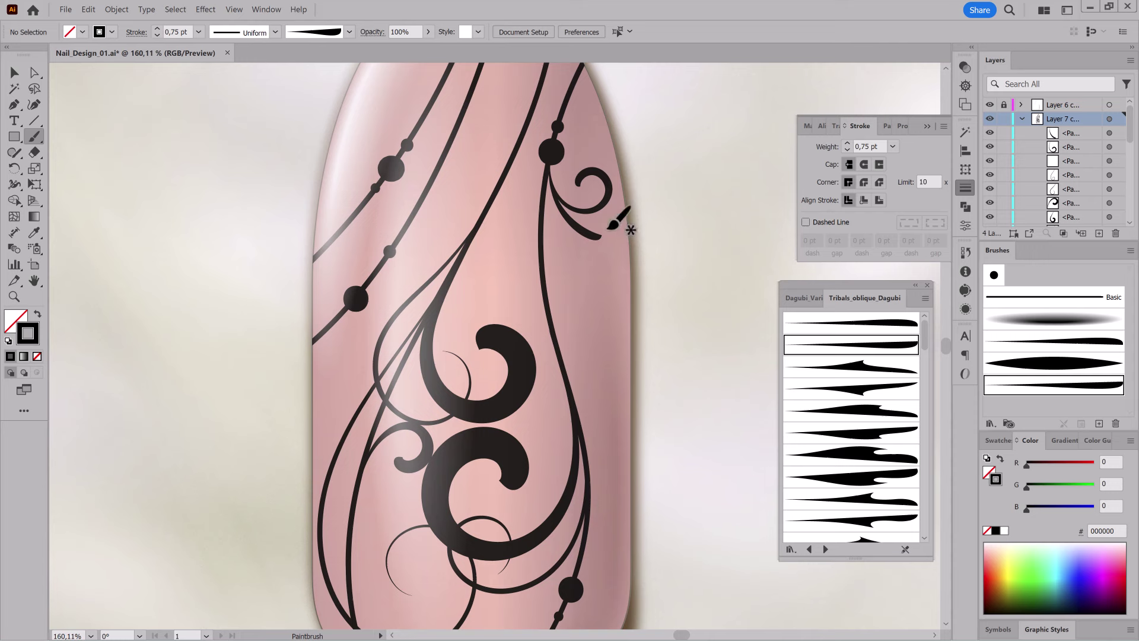
key("ctrl+z")
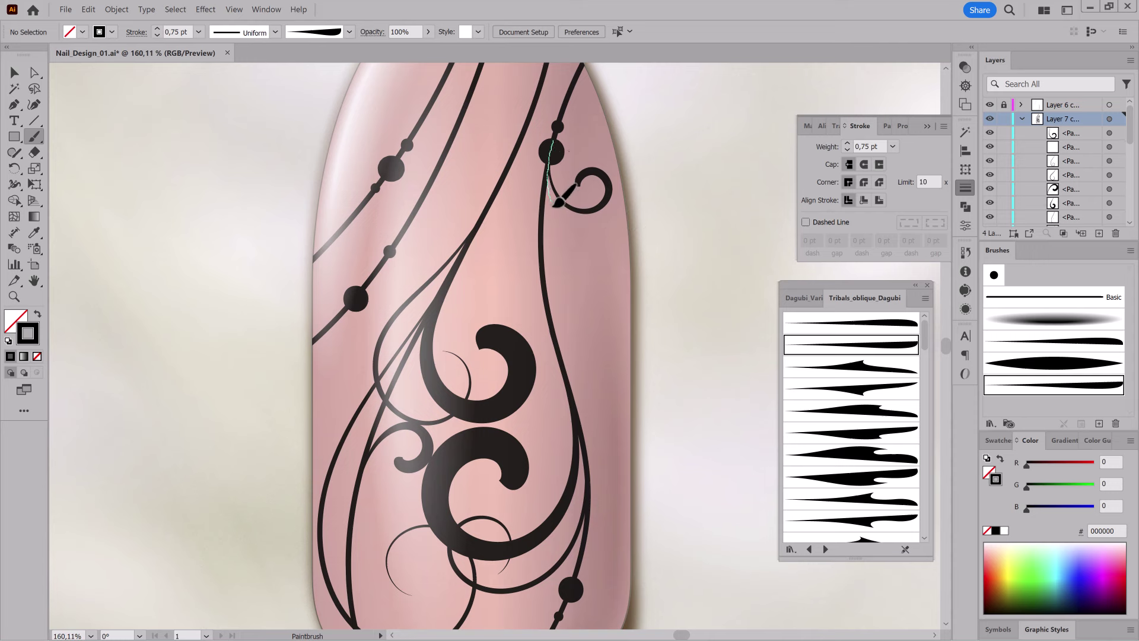
left_click_drag(584, 230, 598, 227)
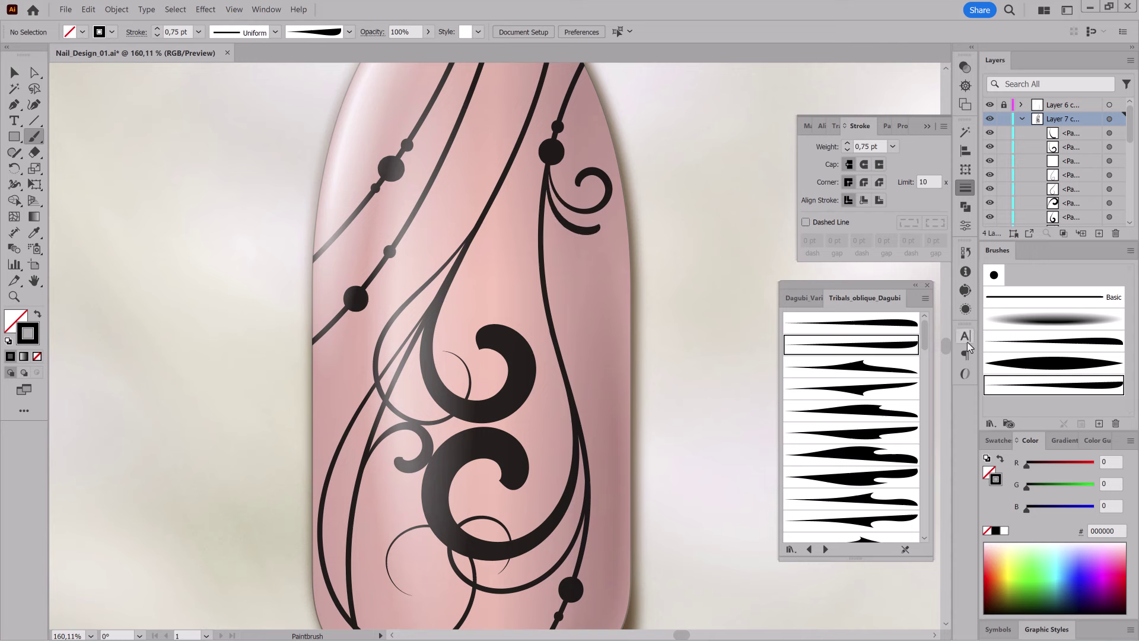
left_click_drag(923, 343, 923, 451)
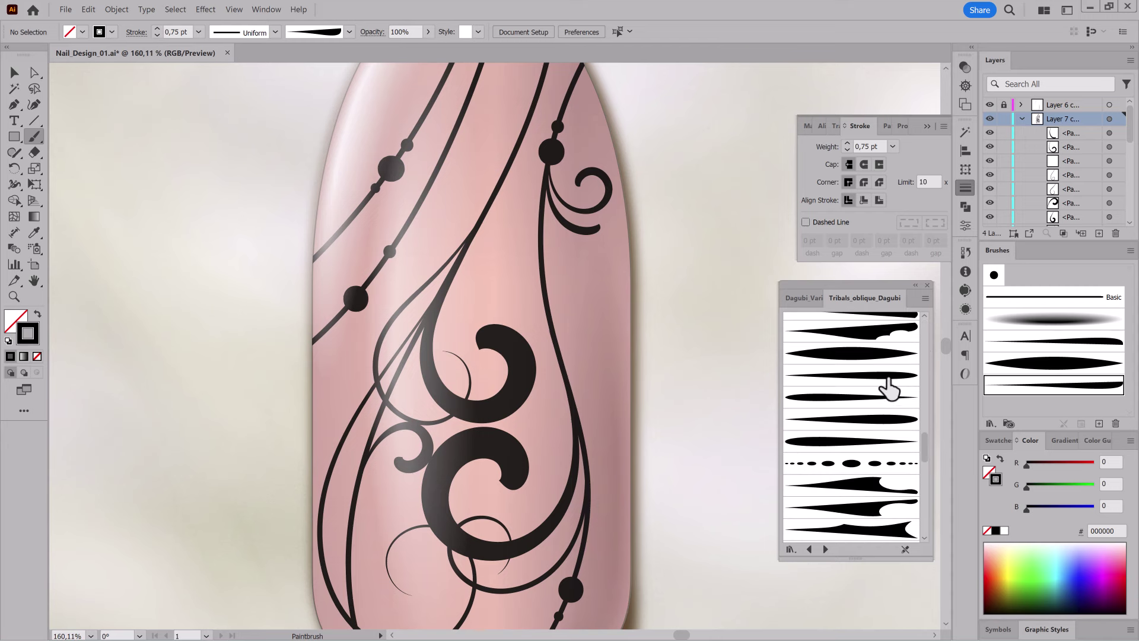
left_click(887, 379)
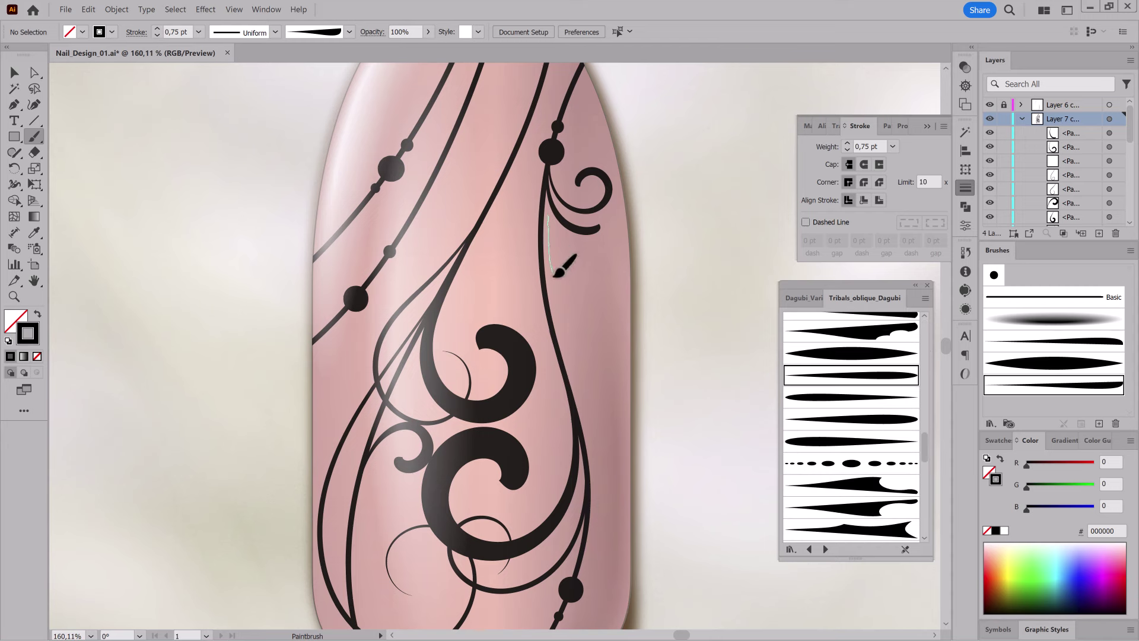
left_click_drag(587, 325, 591, 340)
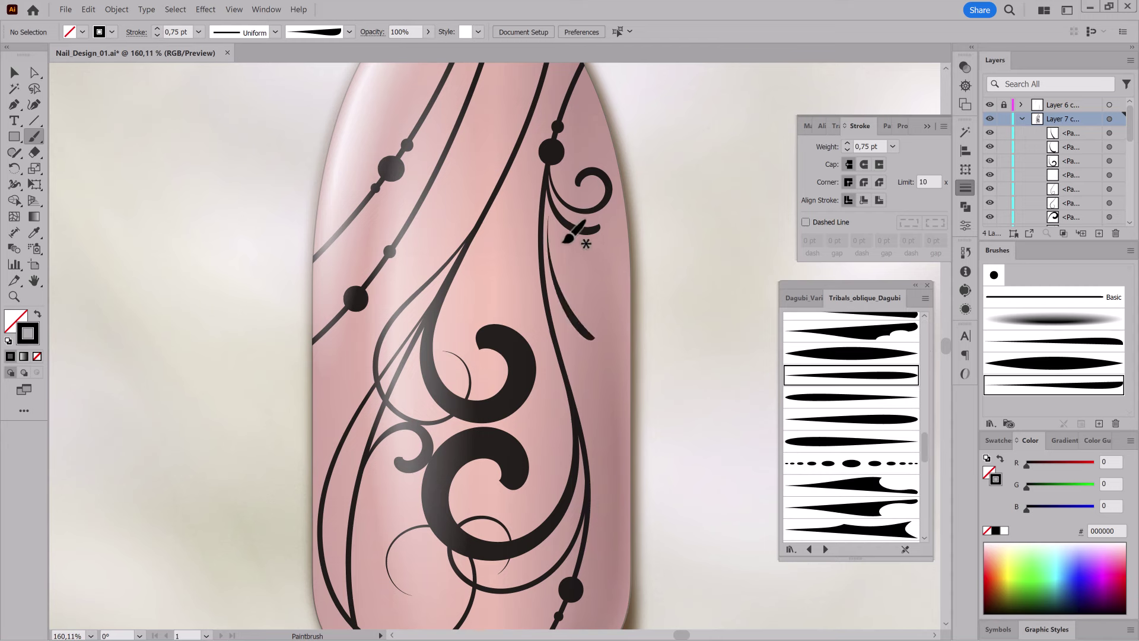
left_click(854, 375)
key("ctrl+shift+a")
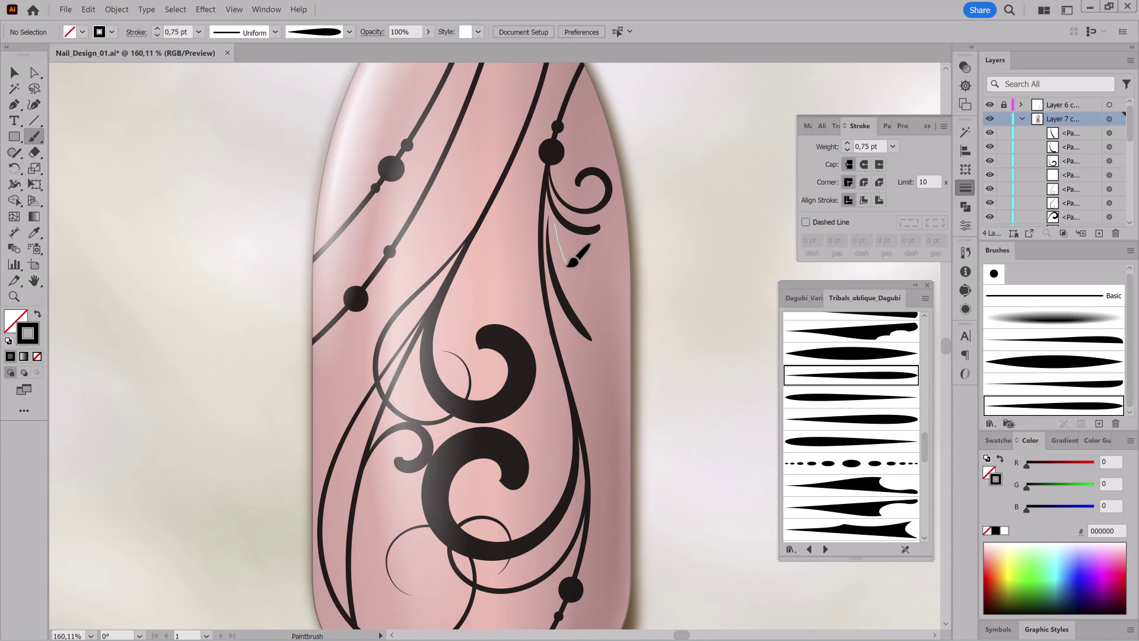
mouse_move(568, 265)
left_mouse_down()
mouse_move(587, 289)
mouse_move(601, 253)
left_mouse_up()
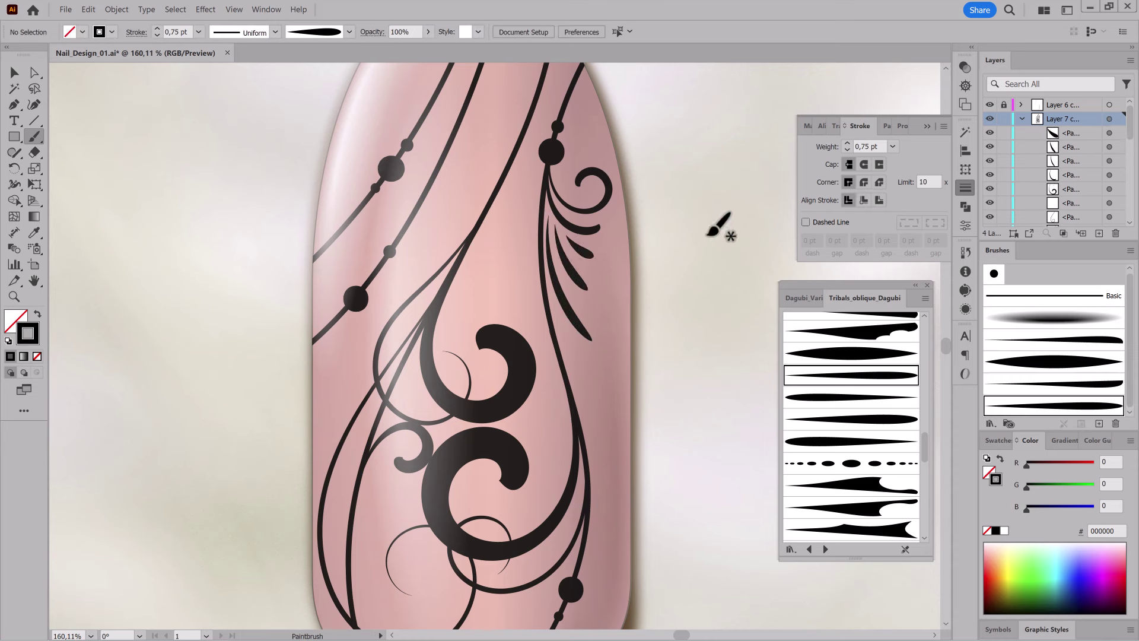
left_click_drag(603, 205, 657, 315)
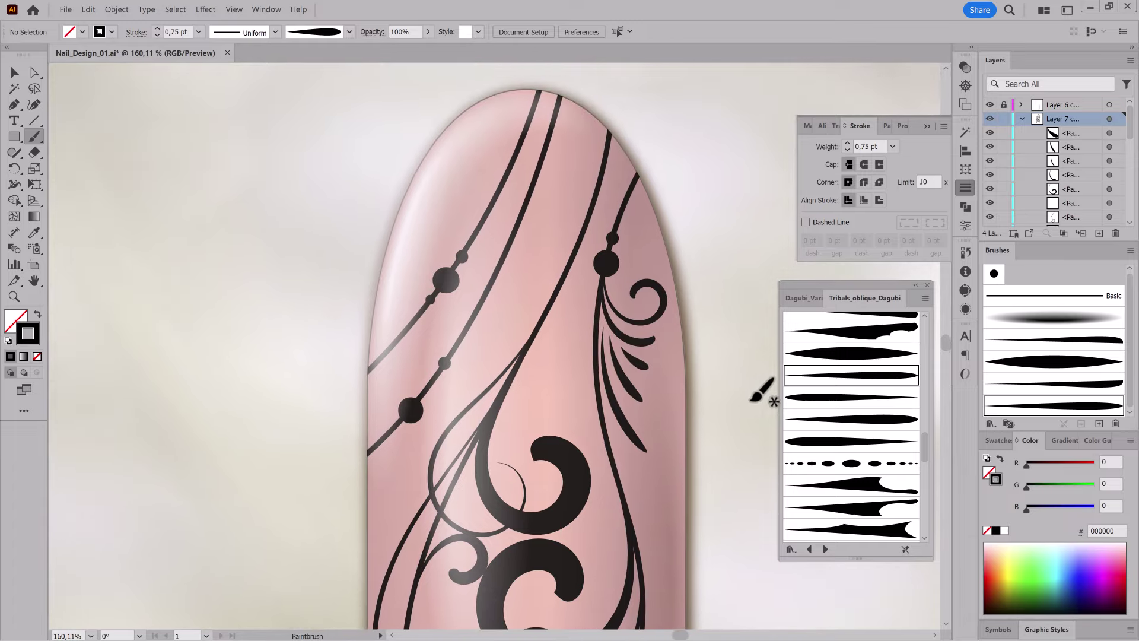
Paint a curl near the nail tip with two tapered strokes sweeping down-left.
left_click(1075, 341)
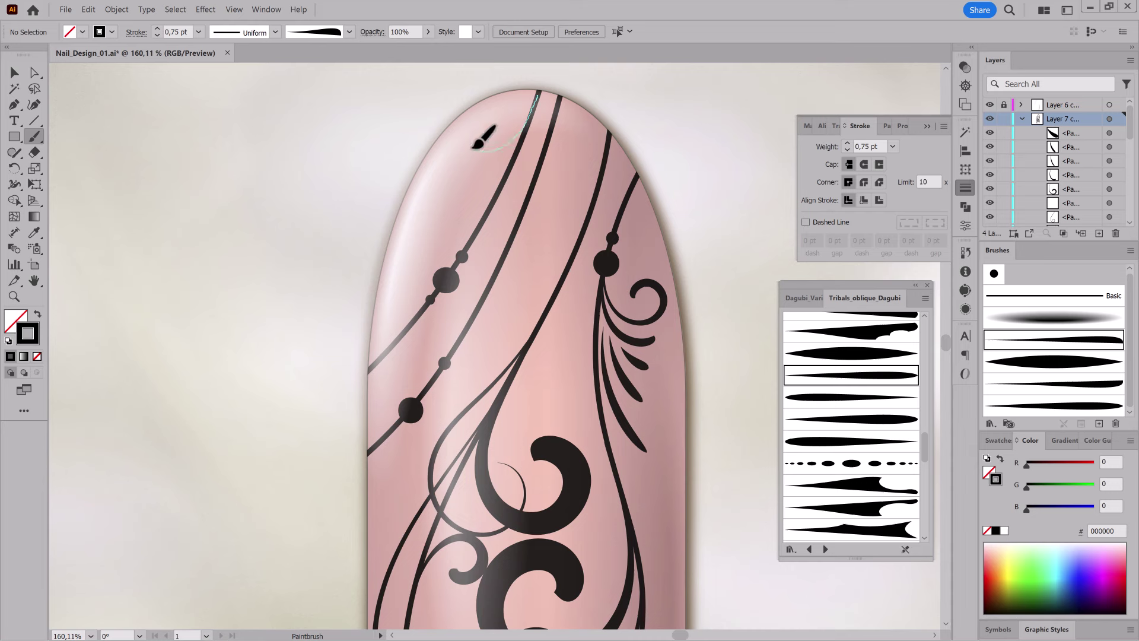
left_click_drag(480, 121, 480, 123)
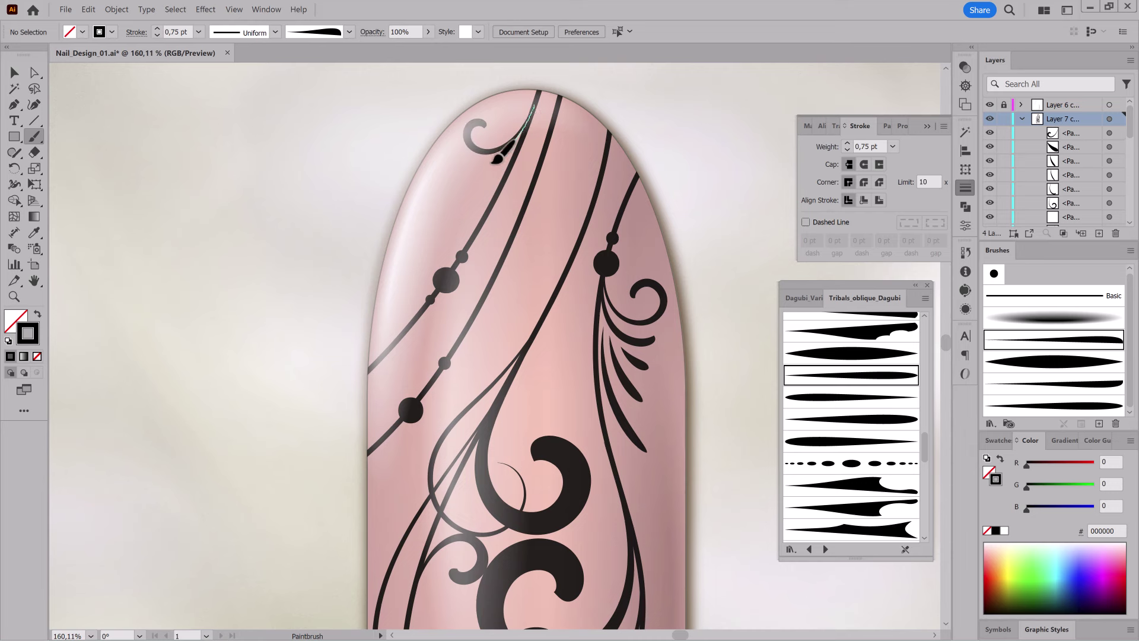
left_click_drag(460, 166, 446, 158)
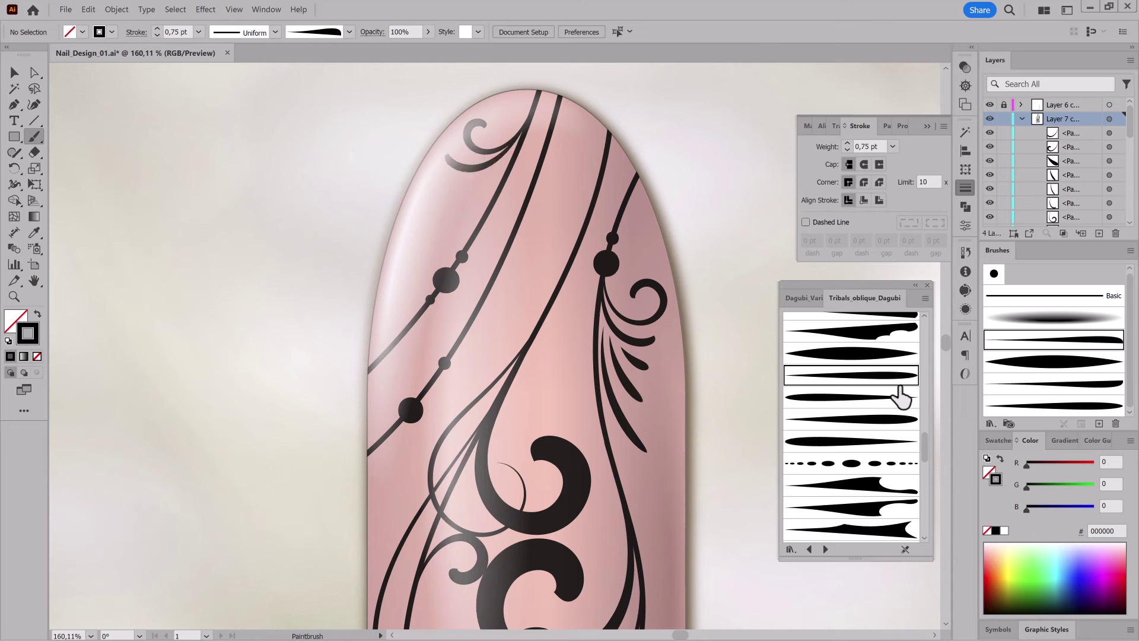
left_click(1033, 409)
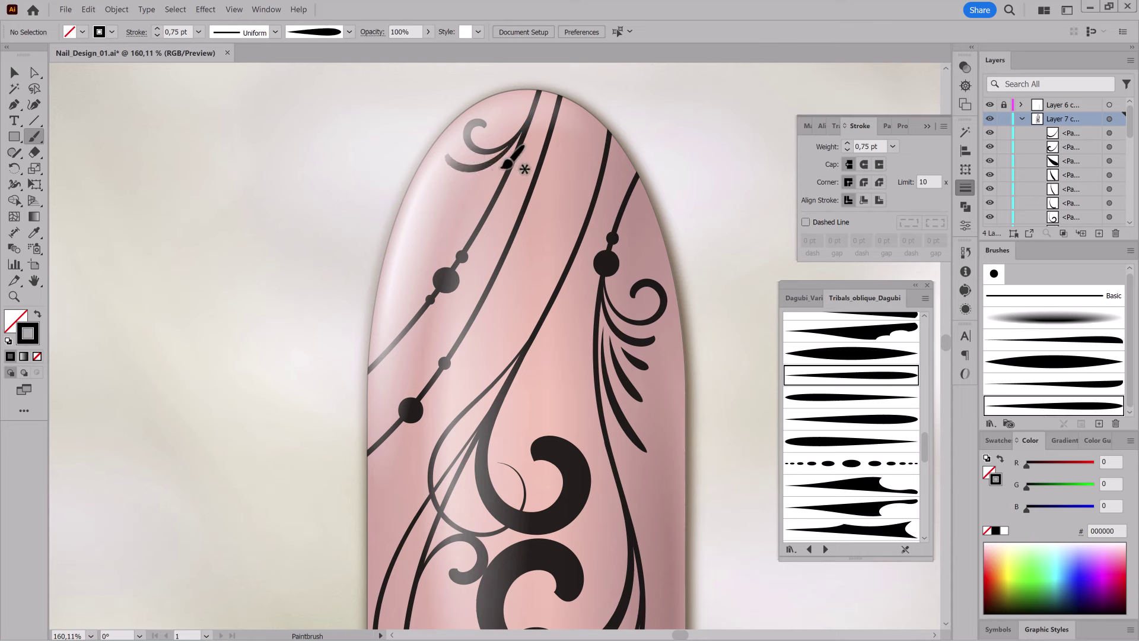
left_click_drag(446, 227, 407, 246)
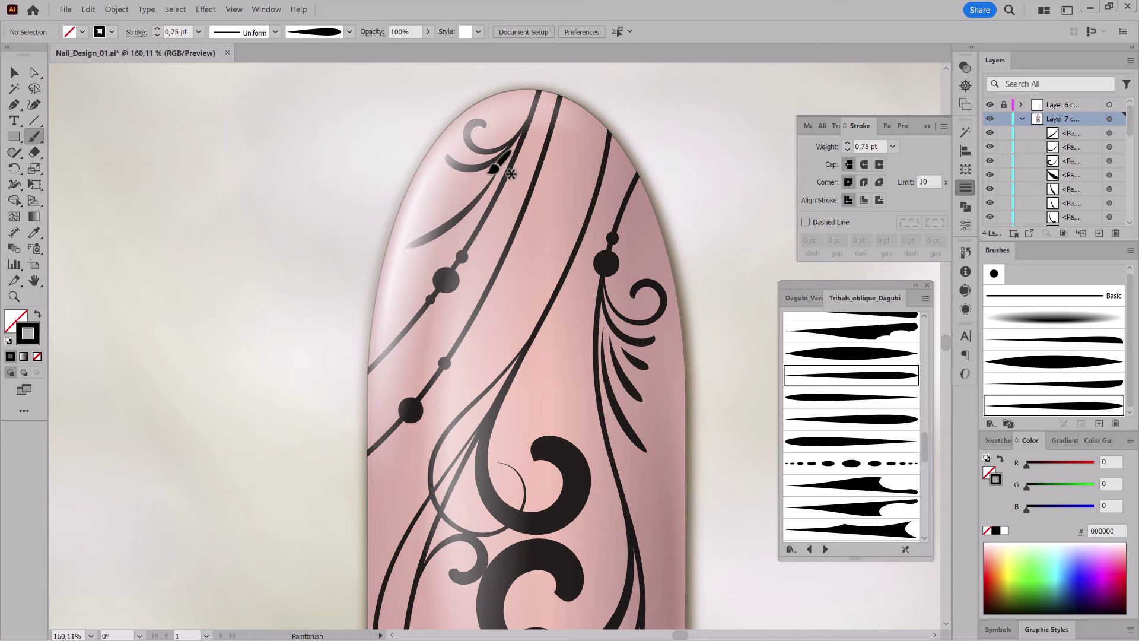
mouse_move(437, 205)
left_mouse_down()
mouse_move(421, 209)
mouse_move(436, 178)
left_mouse_up()
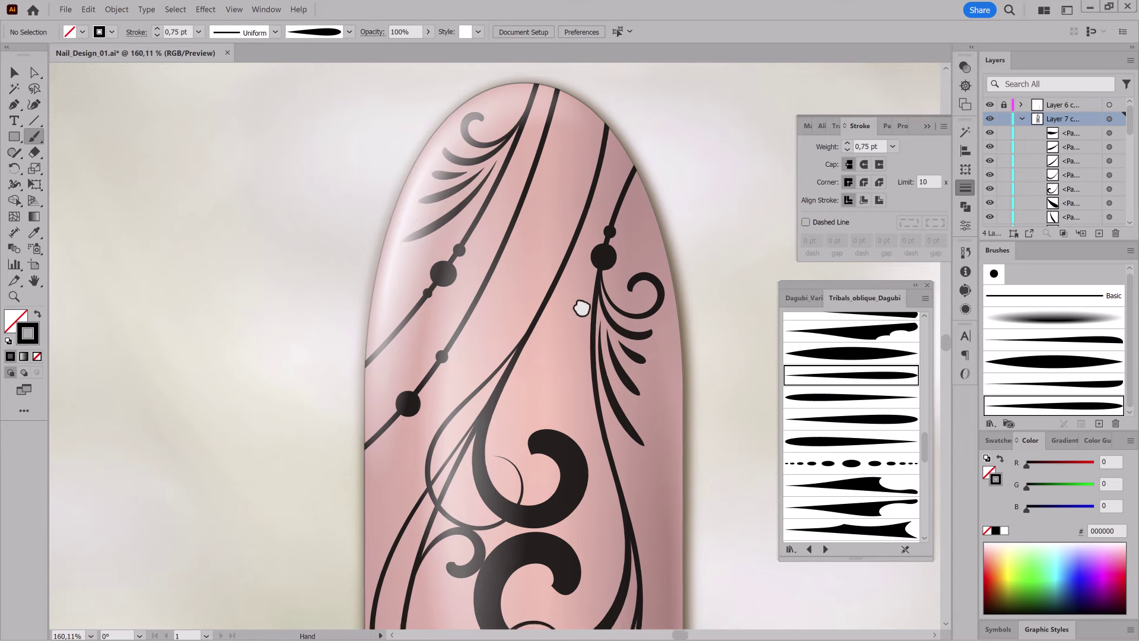
Draw a new thin diagonal line from the nail tip down beside the beaded lines.
scroll(618, 280, "down", 3)
scroll(622, 354, "down", 2)
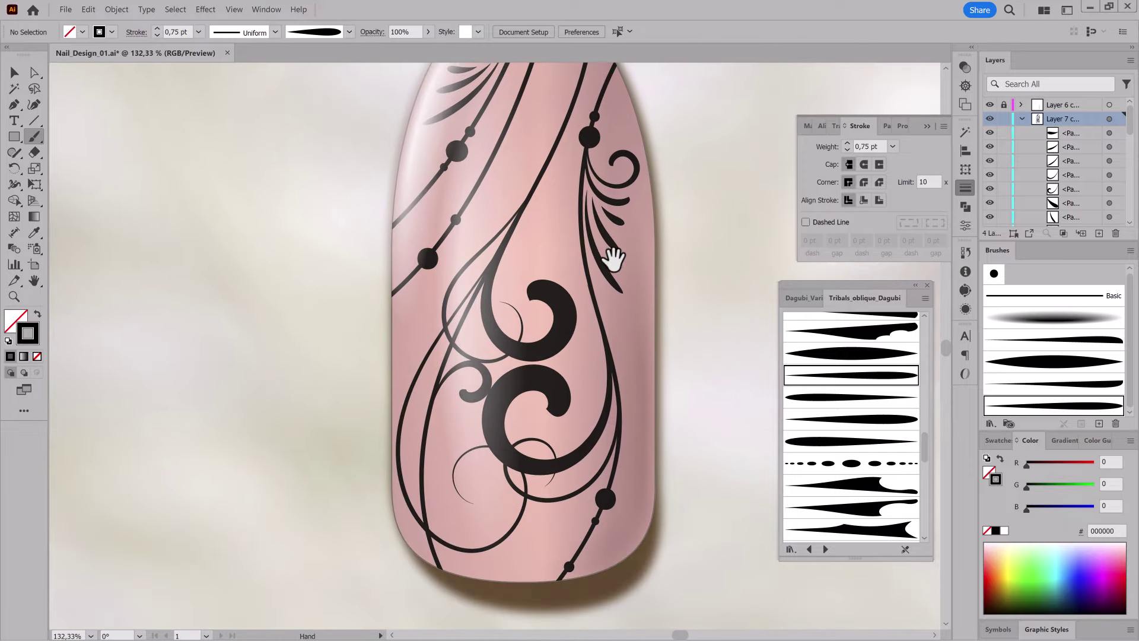
mouse_move(605, 310)
left_mouse_down()
mouse_move(603, 274)
mouse_move(574, 339)
mouse_move(569, 323)
left_mouse_up()
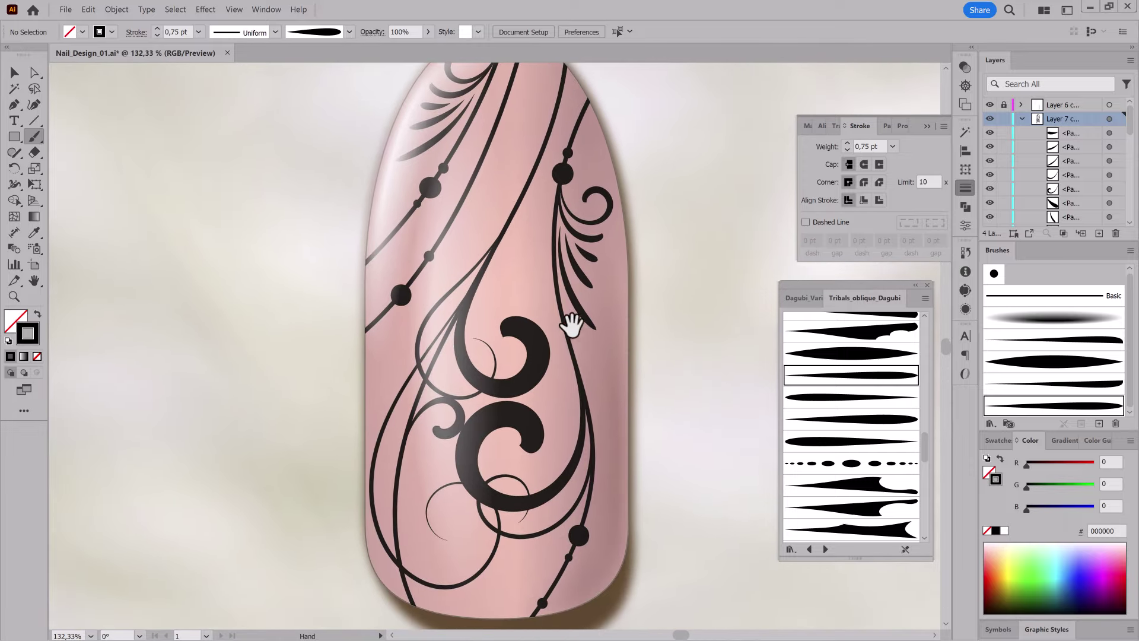
left_click(359, 285, "ctrl")
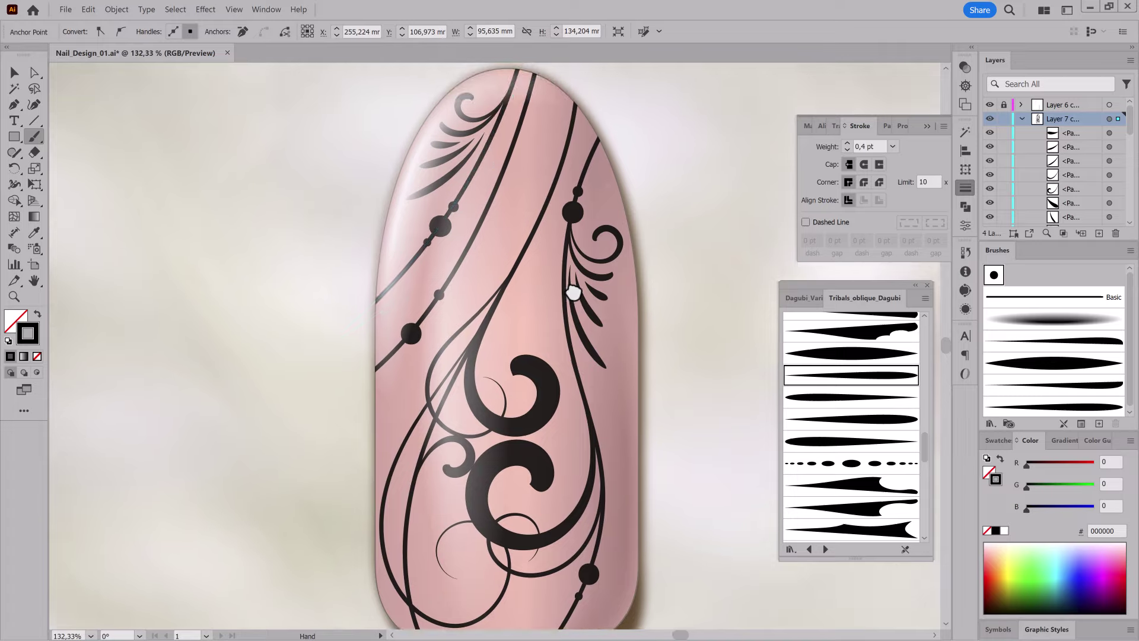
scroll(572, 293, "down", 1)
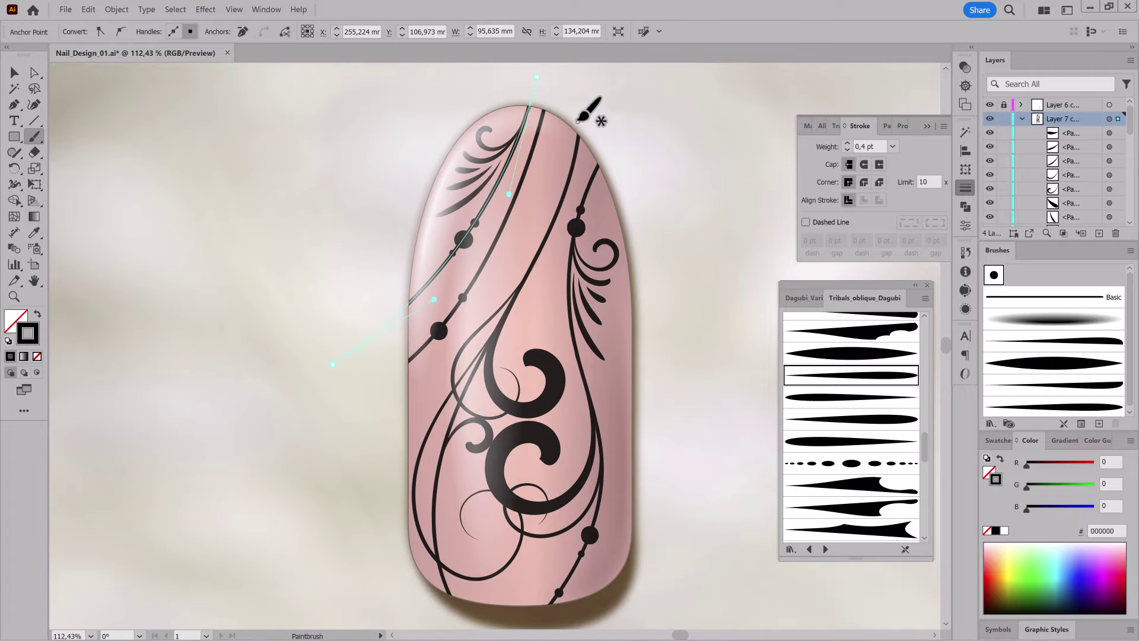
left_click(685, 115, "ctrl")
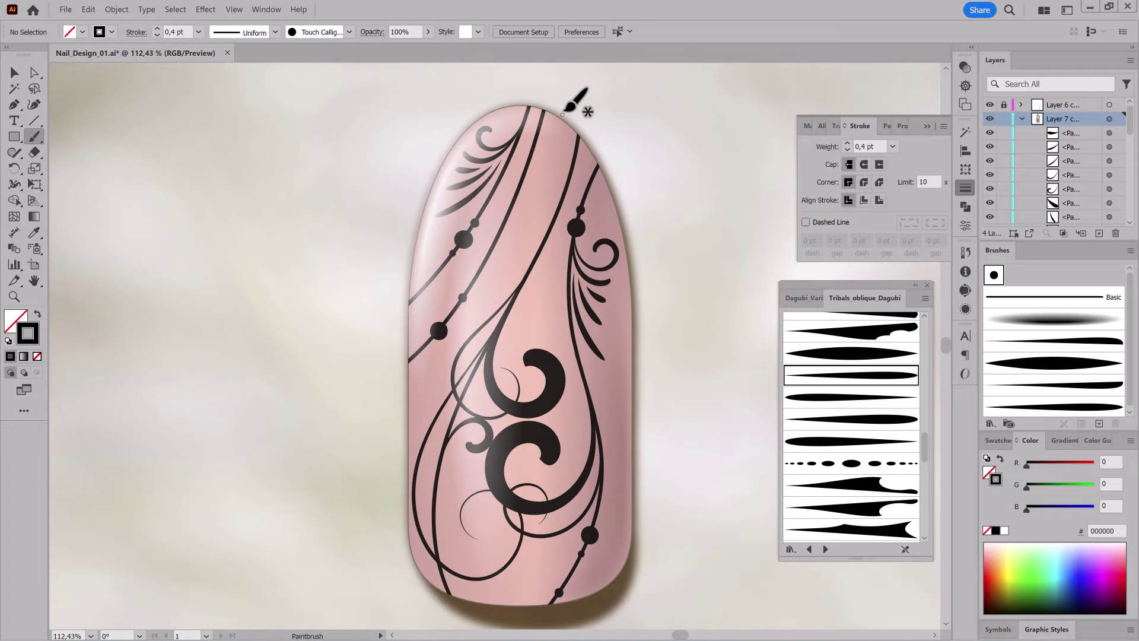
mouse_move(568, 101)
left_mouse_down()
mouse_move(547, 176)
mouse_move(414, 423)
left_mouse_up()
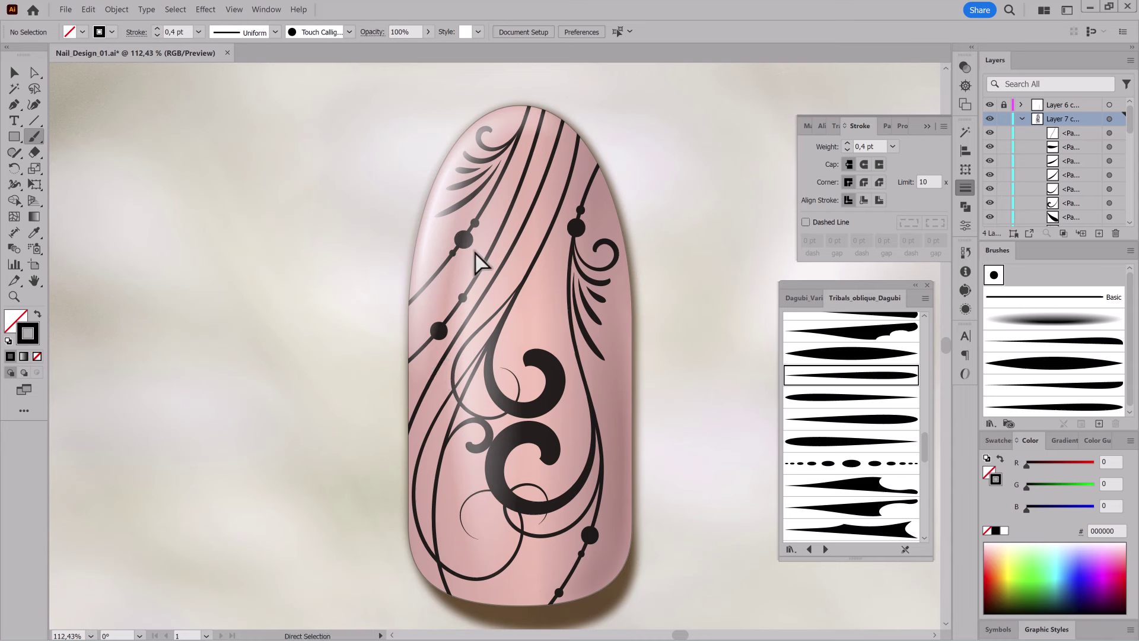
key("bracketright")
key("bracketright")
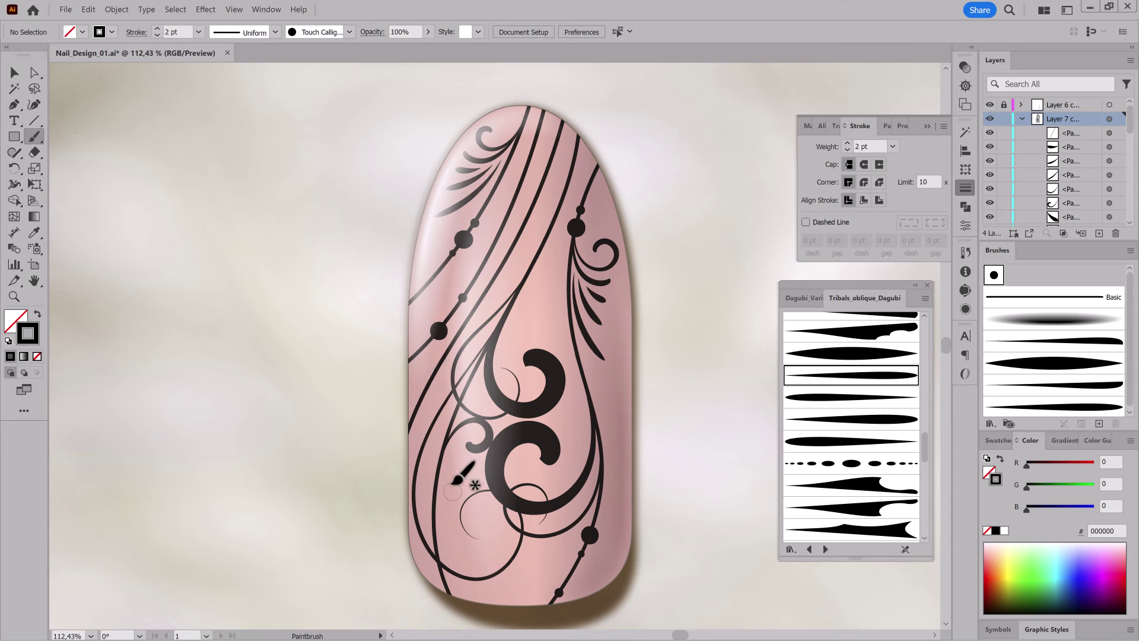
Place large 2 pt and small 1 pt beads along the left, central and right lines.
left_click(440, 458)
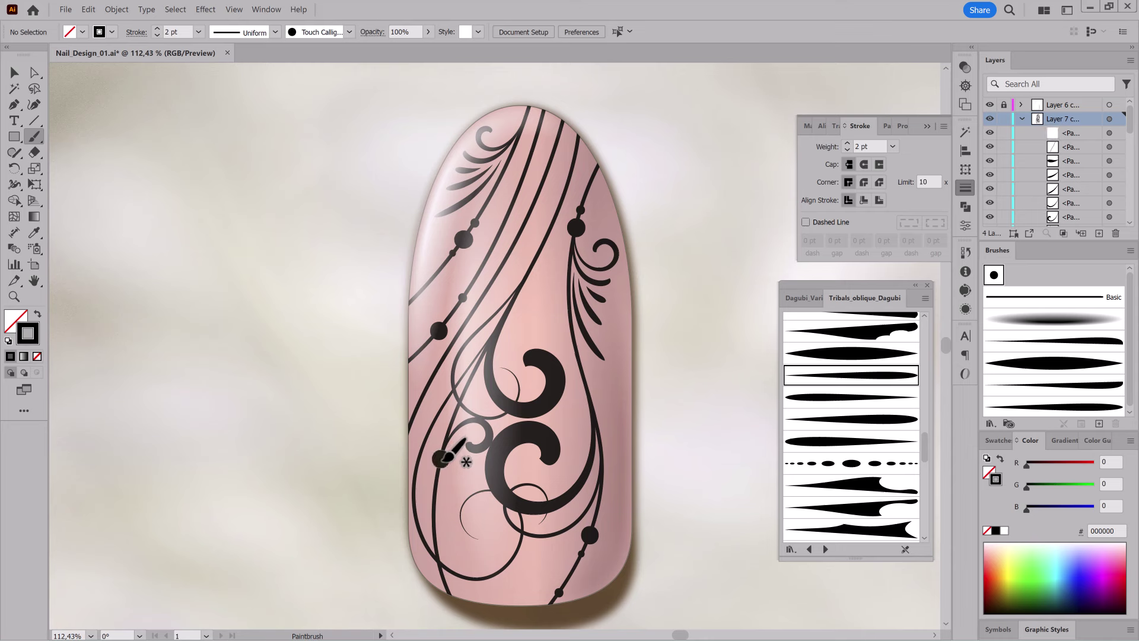
left_click(526, 277)
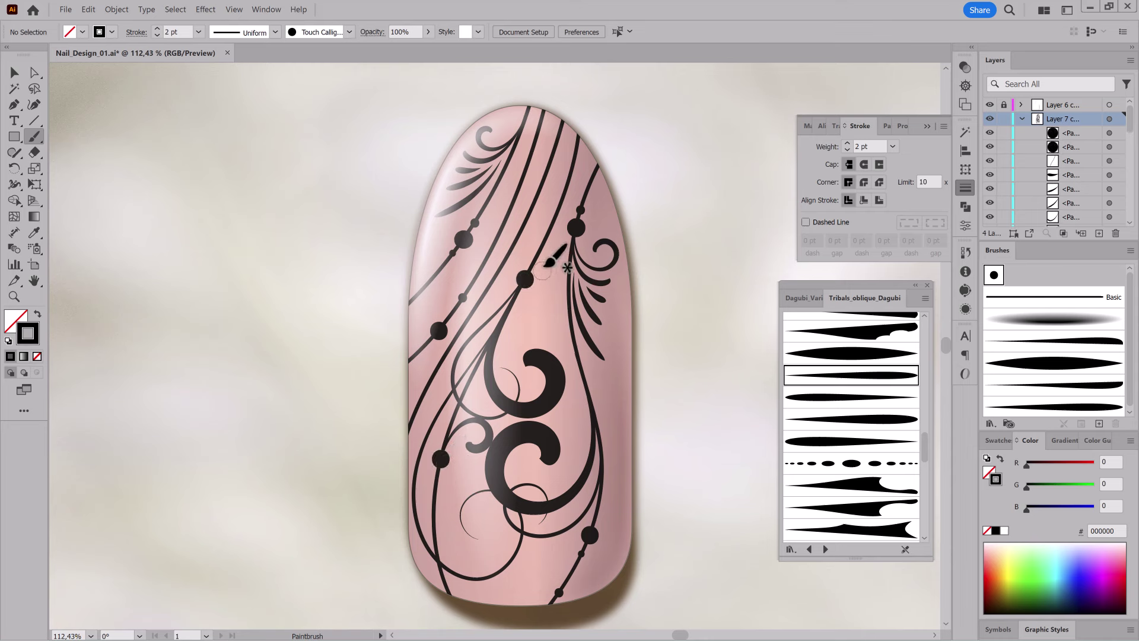
left_click(156, 35)
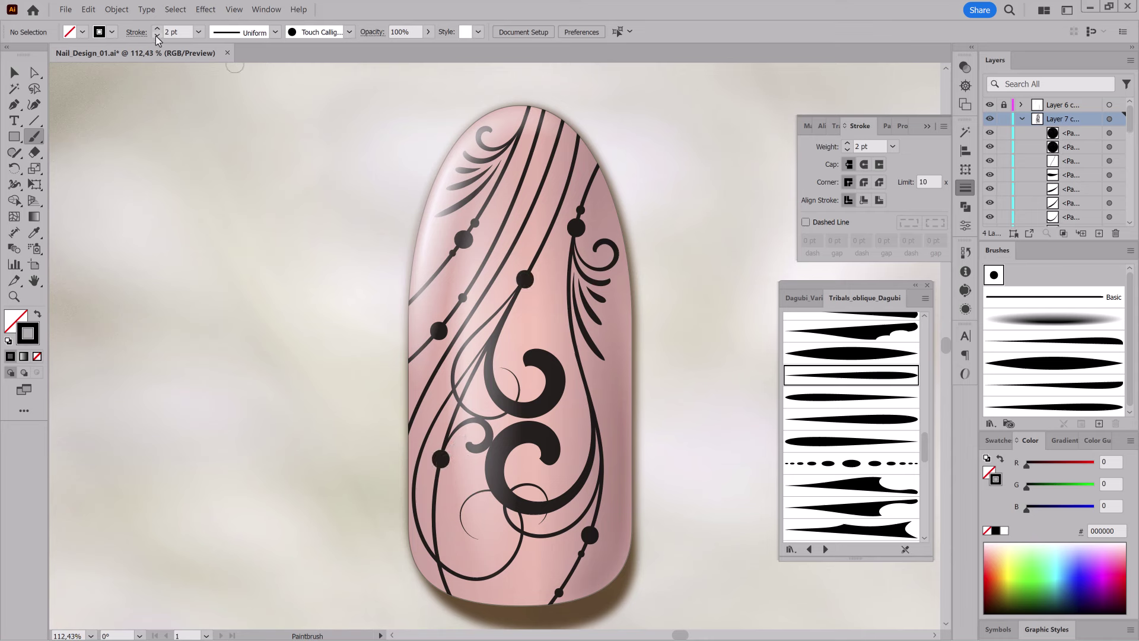
left_click(524, 123)
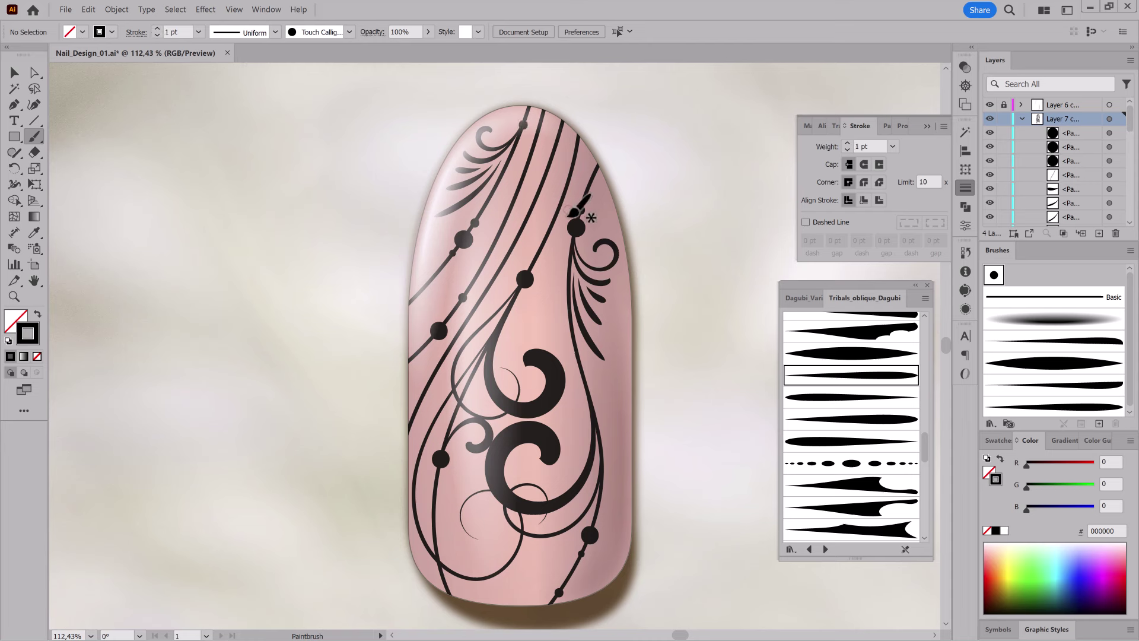
left_click(534, 262)
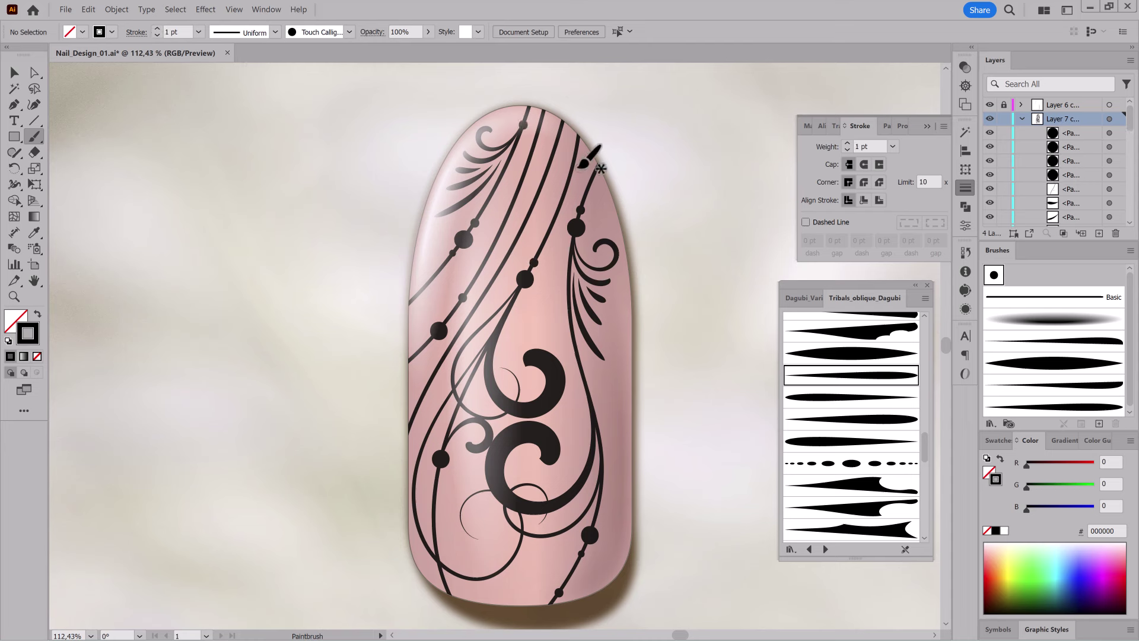
left_click(572, 169)
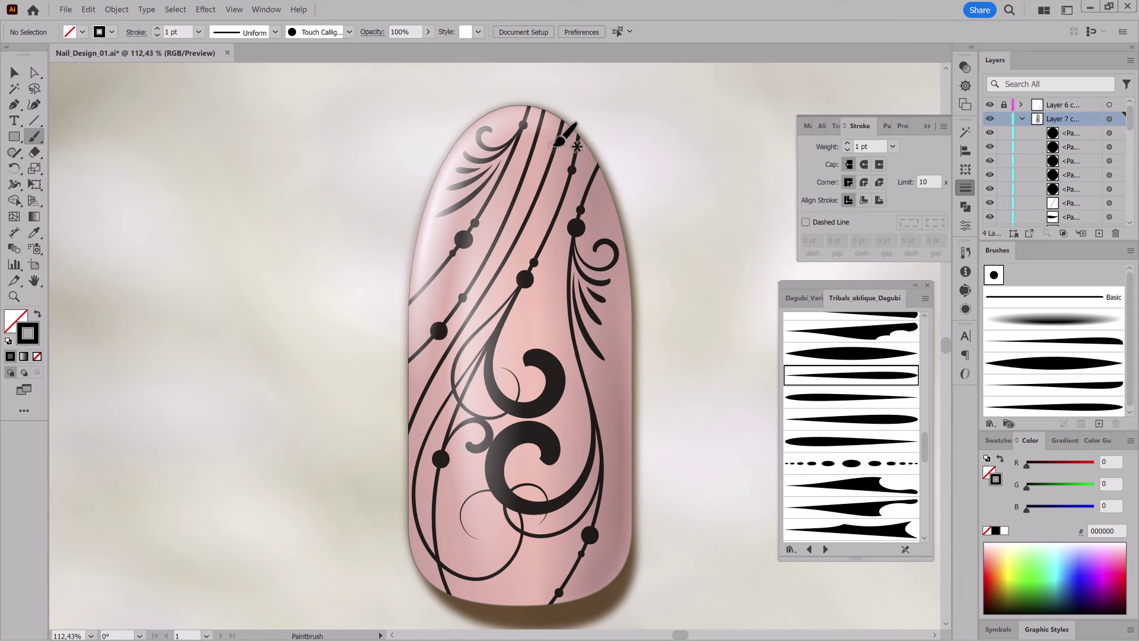
left_click(157, 28)
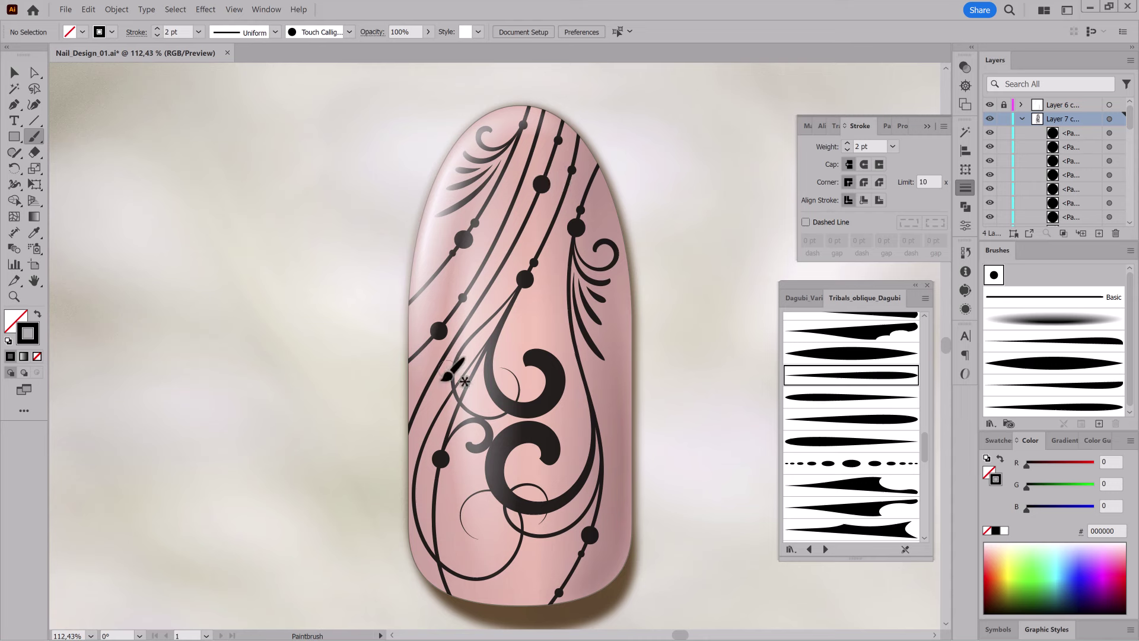
left_click(425, 390)
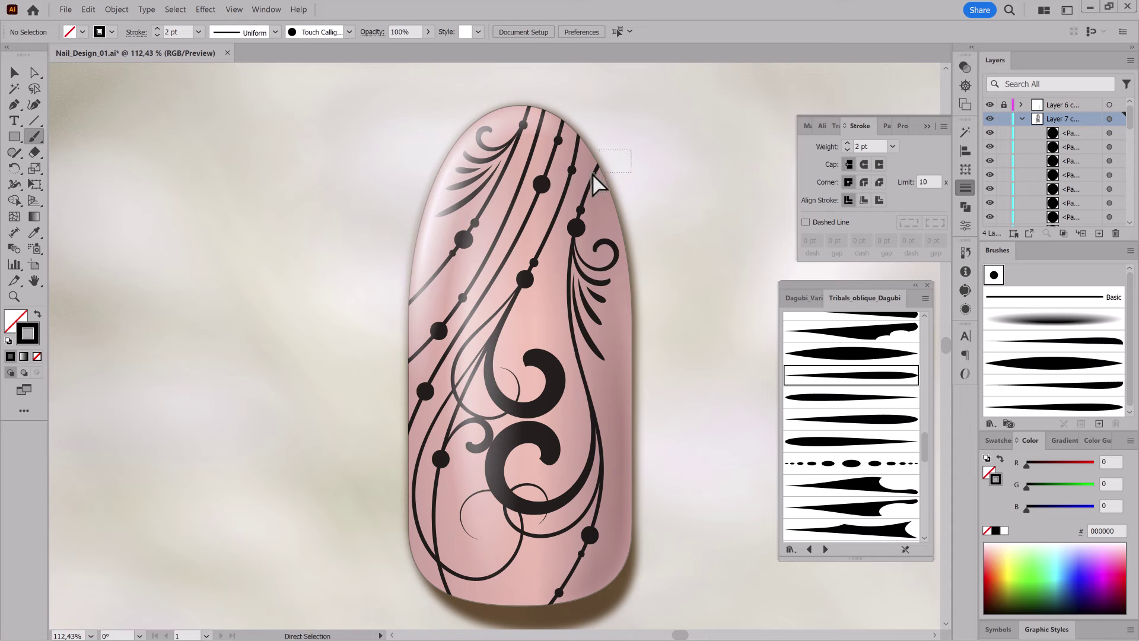
left_click_drag(596, 174, 595, 172)
left_click(695, 158, "ctrl")
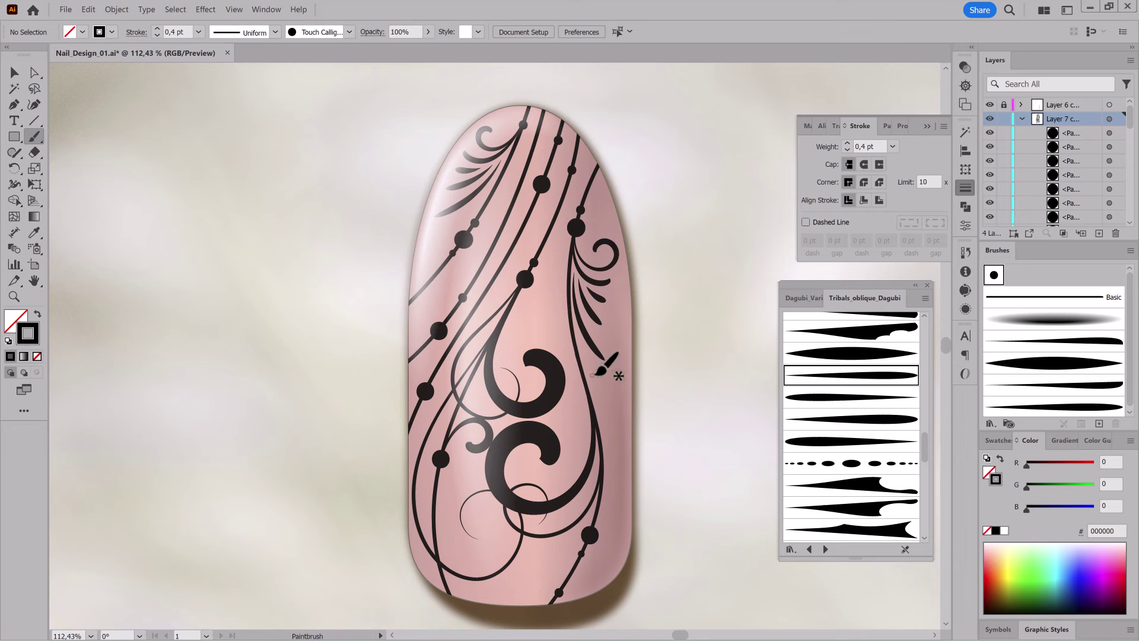
Paint a new curved stroke along the nail's right edge and add a 2 pt bead on it.
left_click_drag(604, 359, 577, 334)
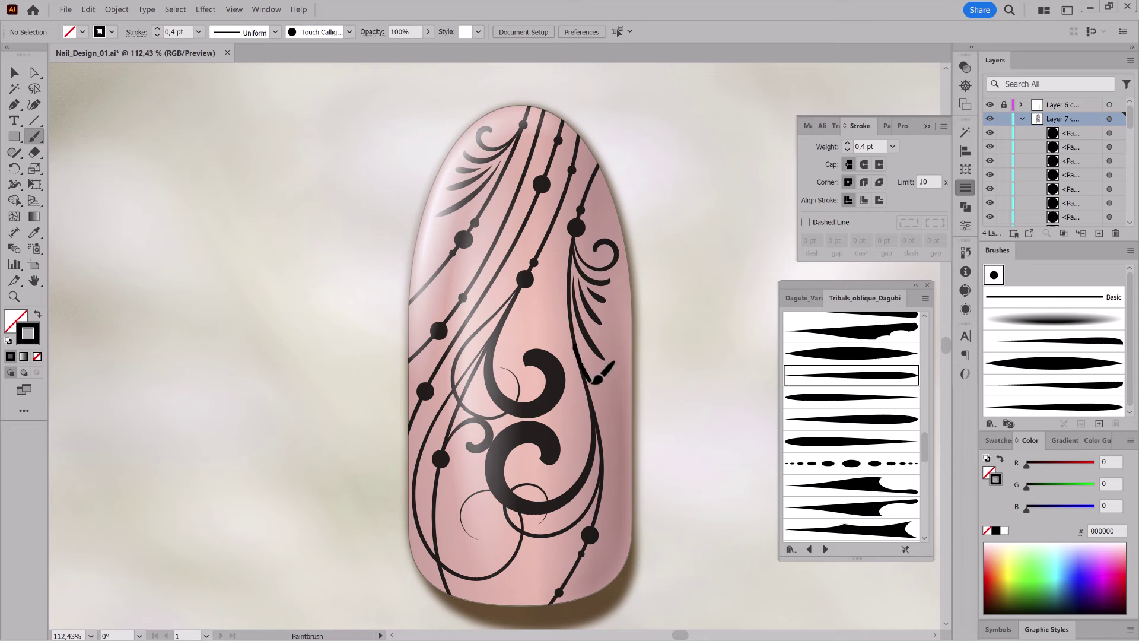
left_click_drag(624, 416, 630, 424)
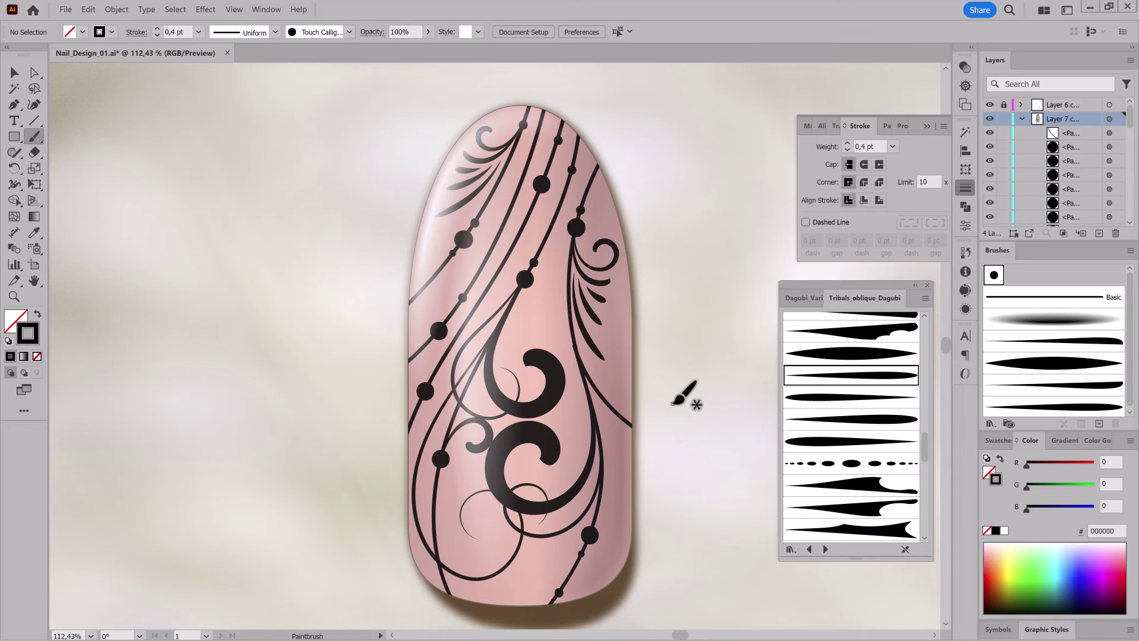
left_click(587, 235, "ctrl")
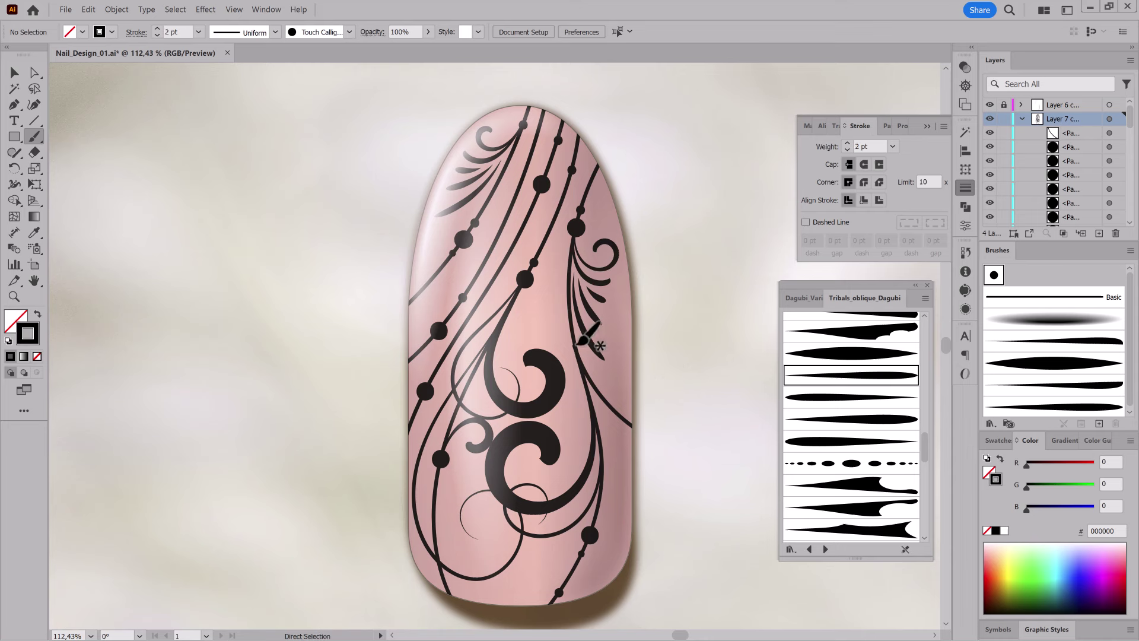
left_click(574, 344)
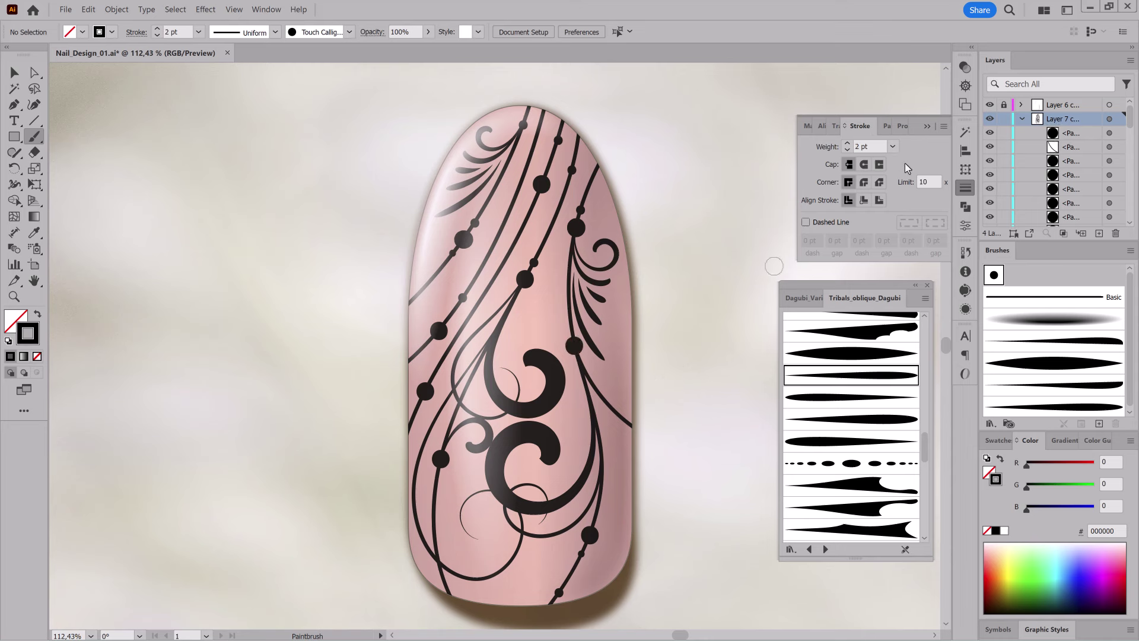
Add 1 pt beads down the right line, near the nail tip and on the upper lines.
left_click(847, 150)
left_click(600, 394)
left_click(623, 420)
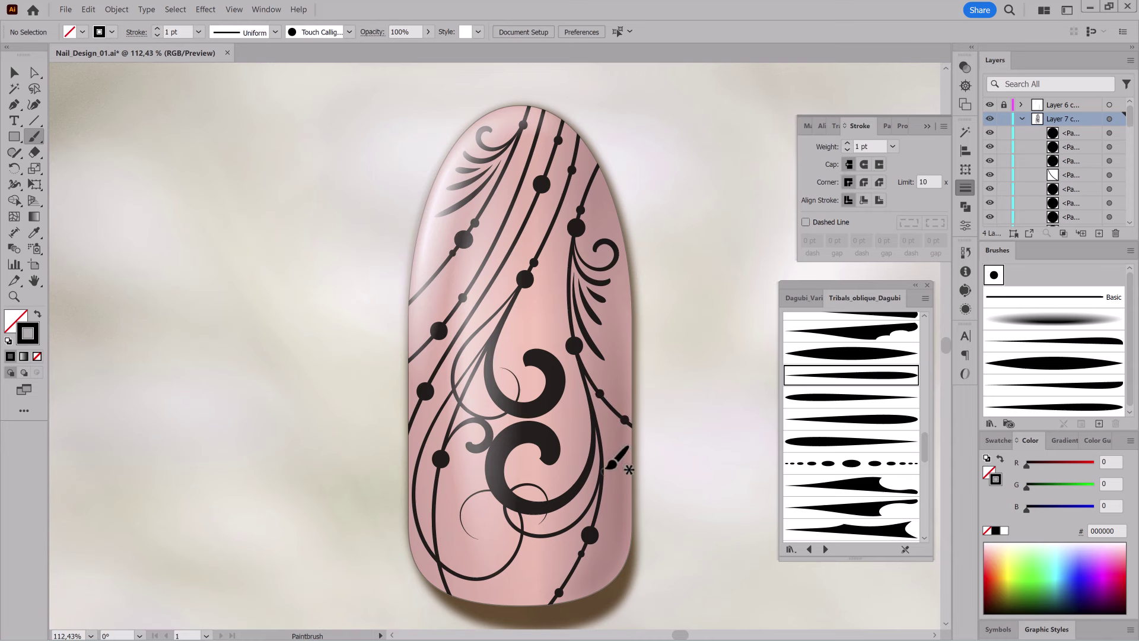
left_click(601, 461)
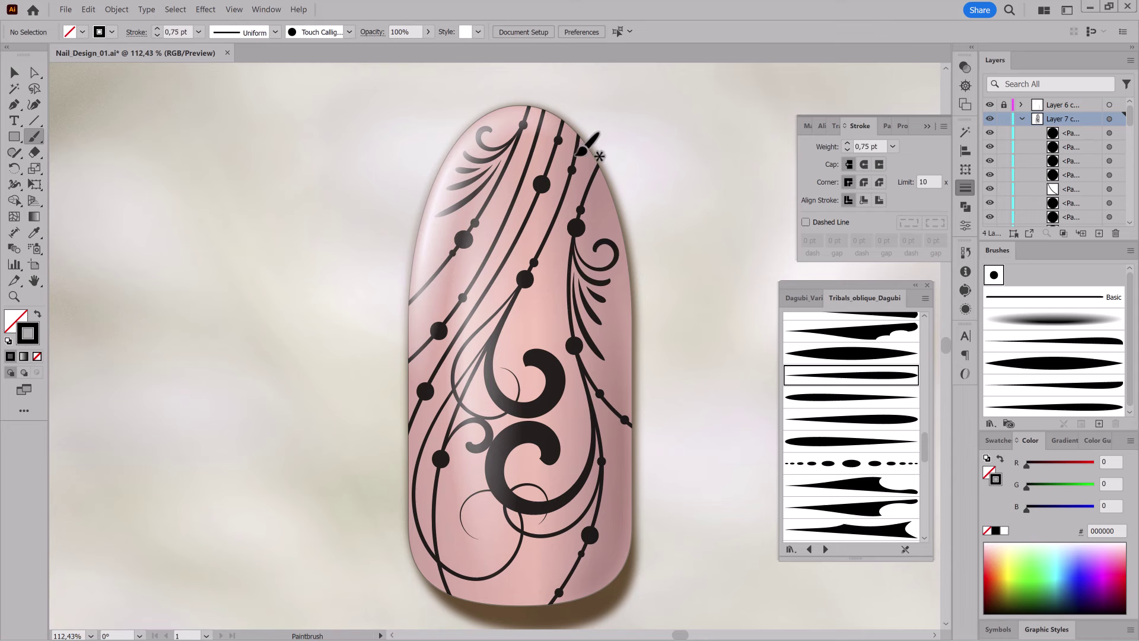
left_click(553, 151)
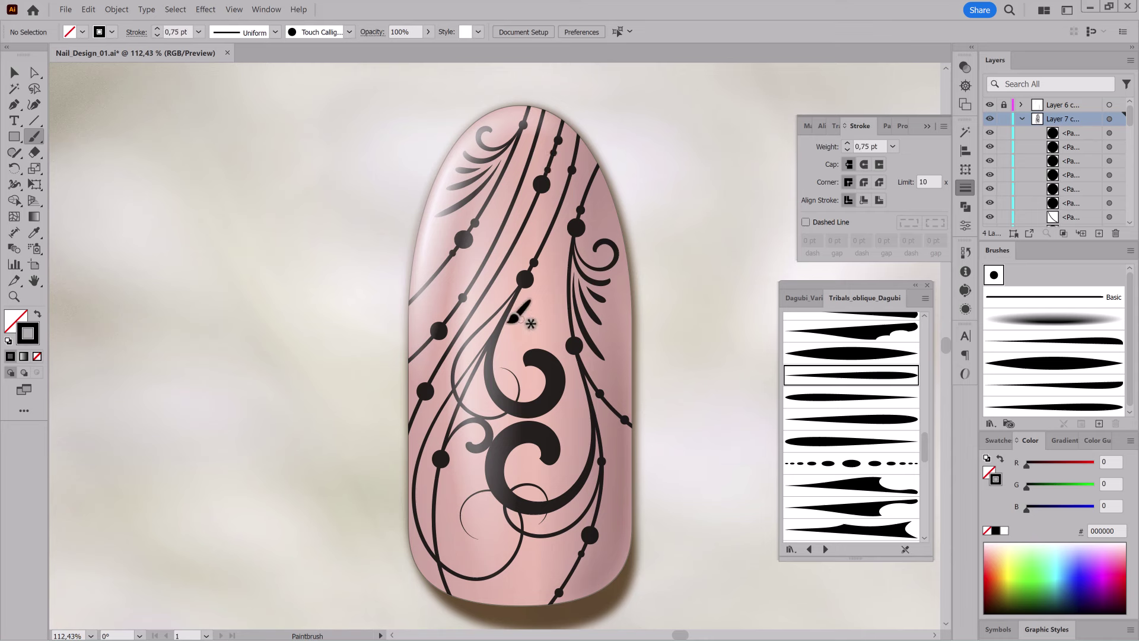
left_click(453, 314)
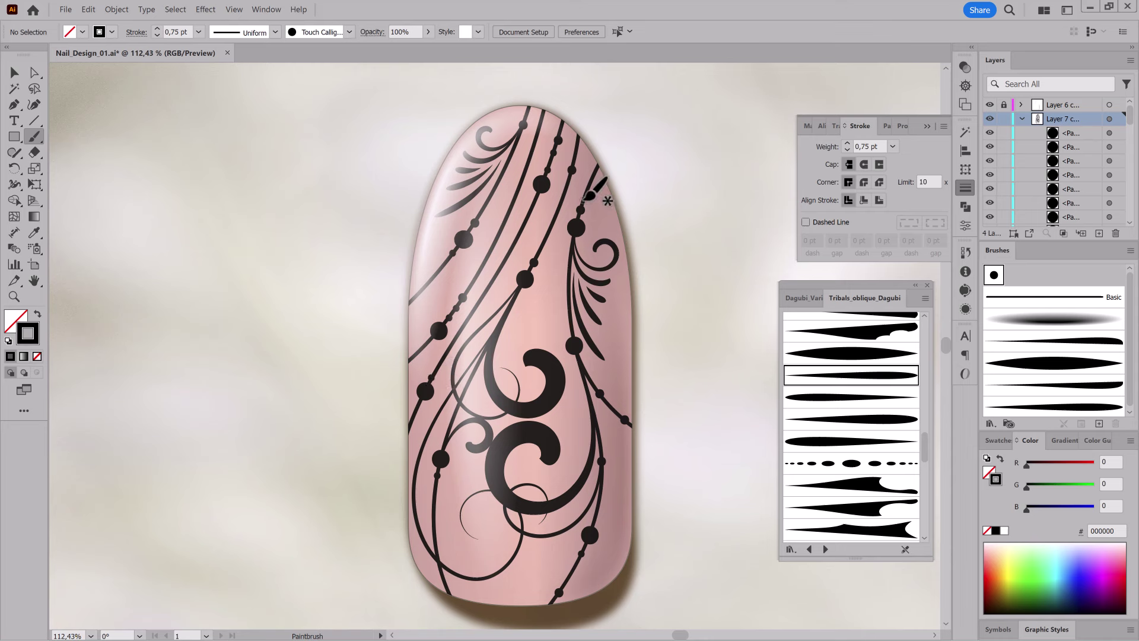
Delete the bottom anchor of the thin lower swirl and round out its lower loop.
left_click_drag(34, 74, 89, 89)
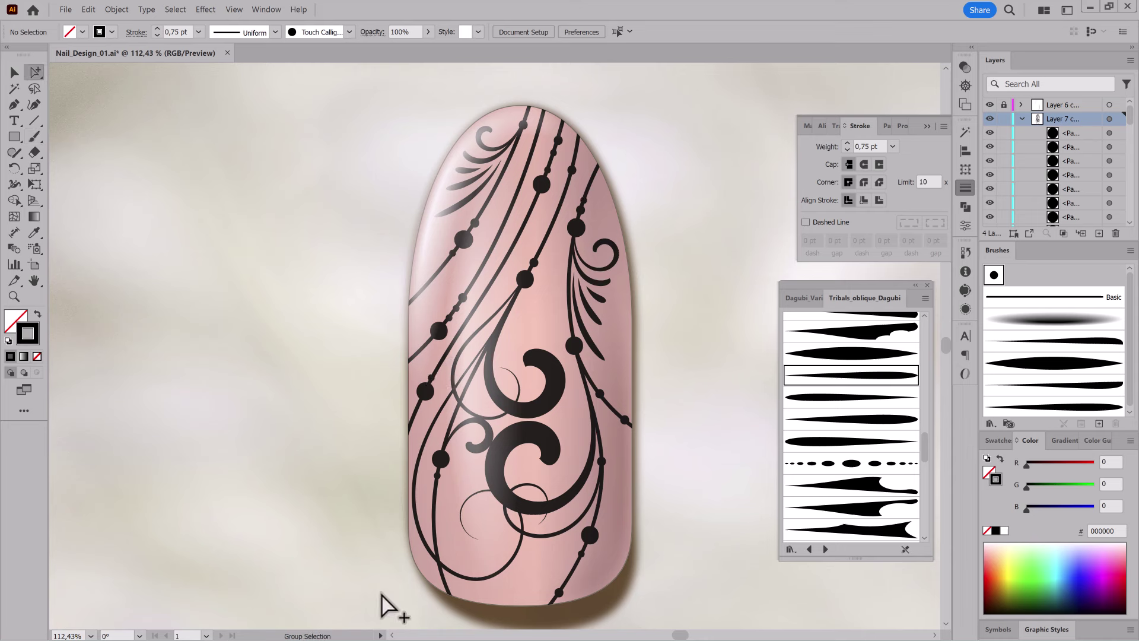
left_click(466, 580)
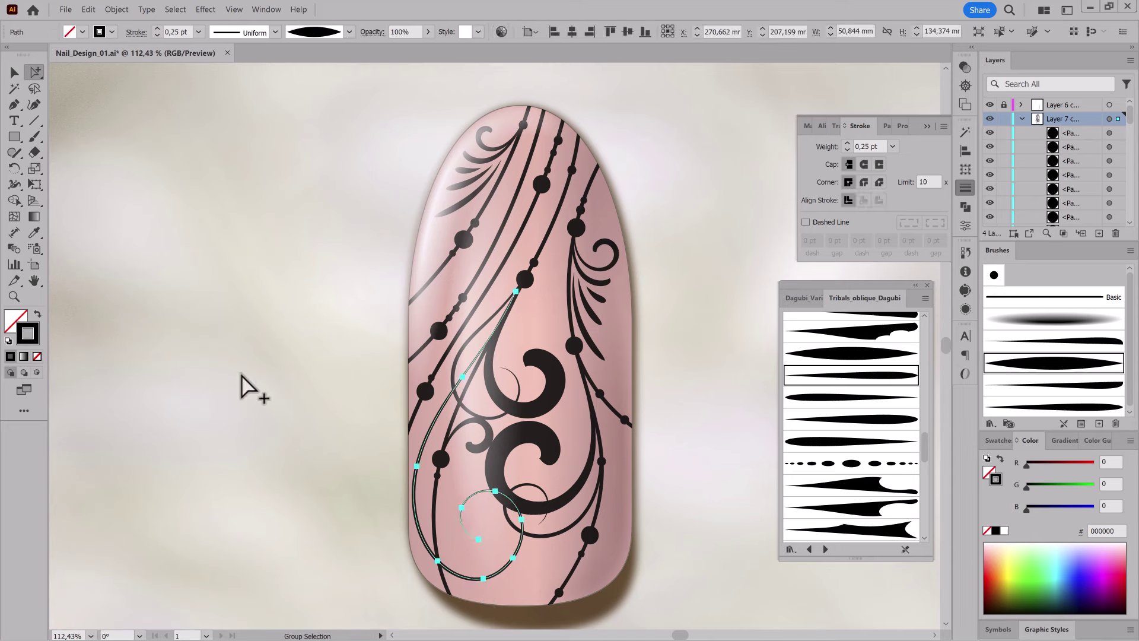
left_click_drag(38, 72, 77, 74)
left_click(483, 578)
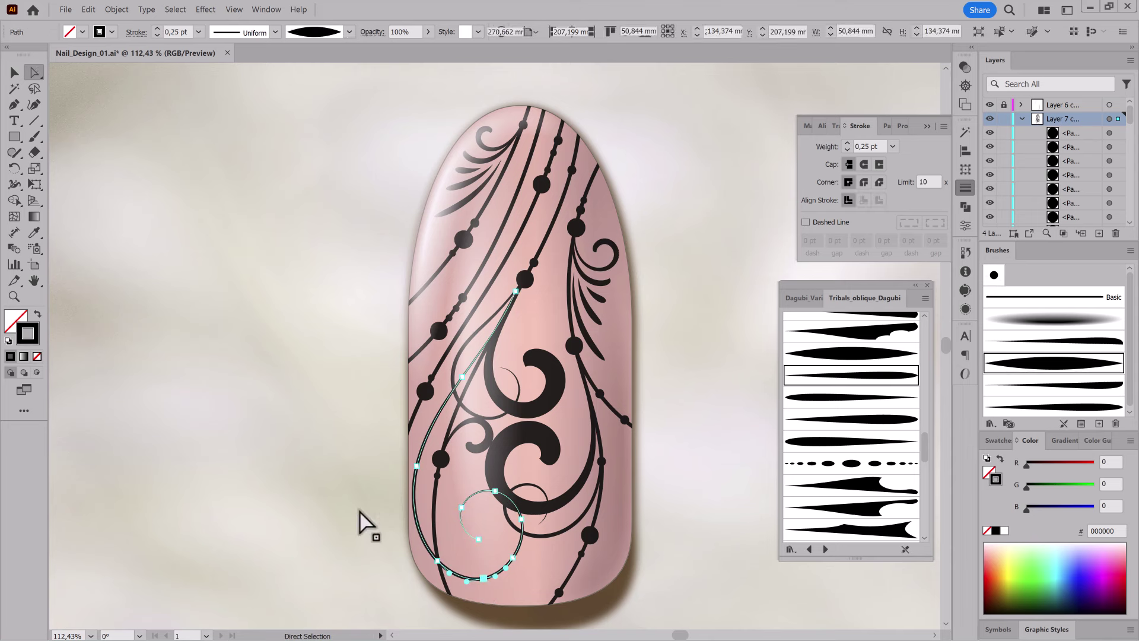
left_click(243, 33)
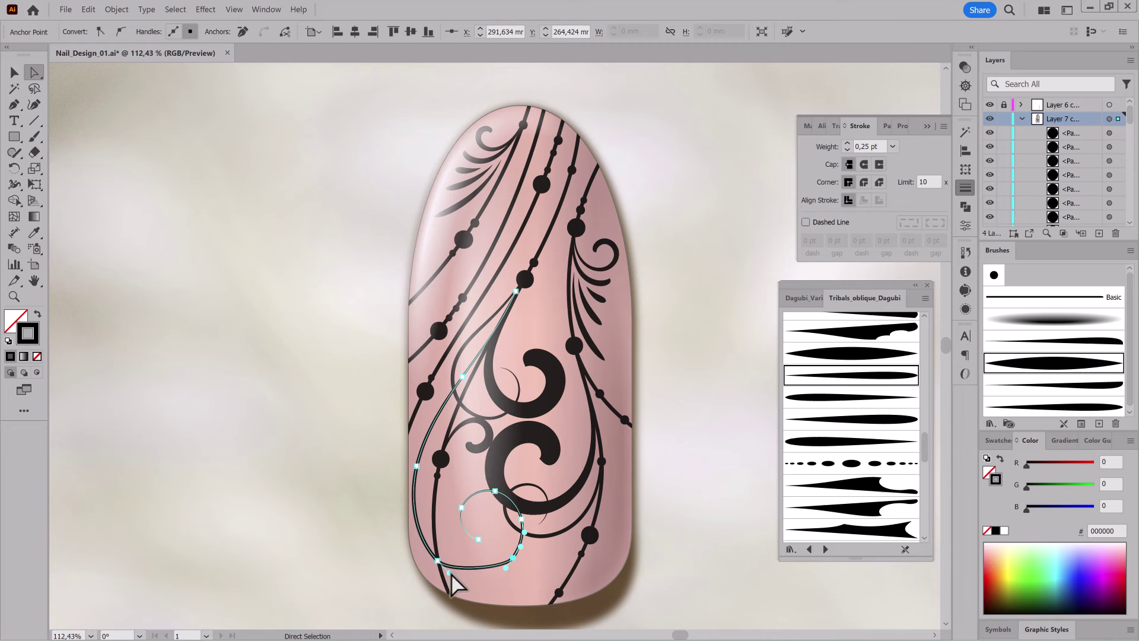
mouse_move(450, 573)
left_mouse_down()
mouse_move(465, 586)
mouse_move(503, 572)
left_mouse_up()
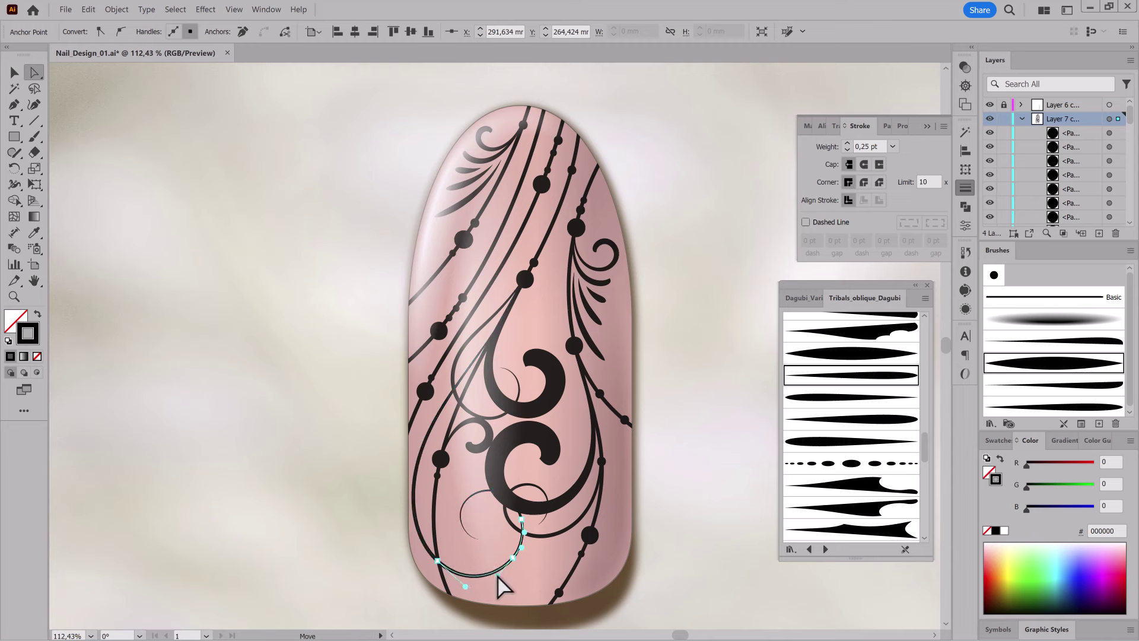
left_click(298, 547)
With a finer tapered brush at 0.75 pt, paint a small curl beside the right dotted line.
left_click(618, 261)
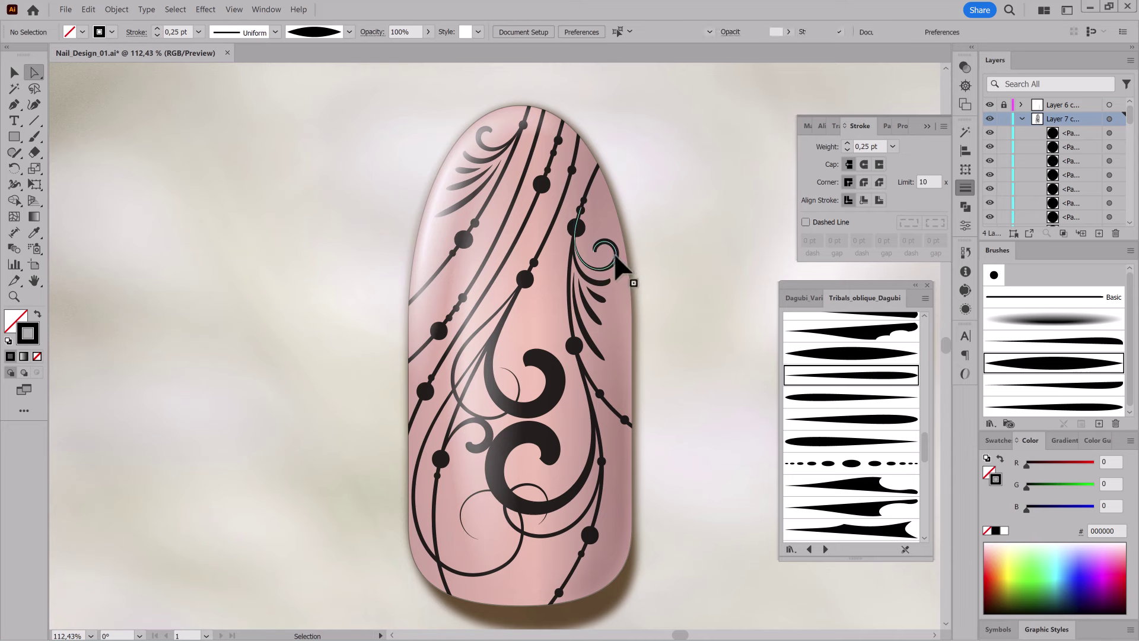
left_click(668, 239)
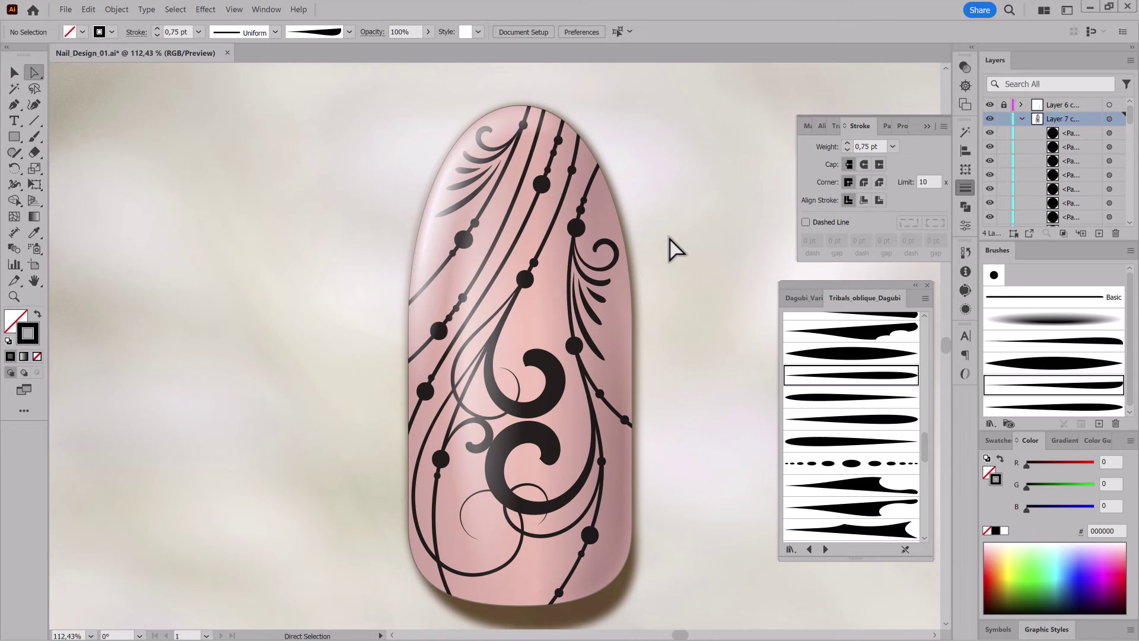
left_click(33, 136)
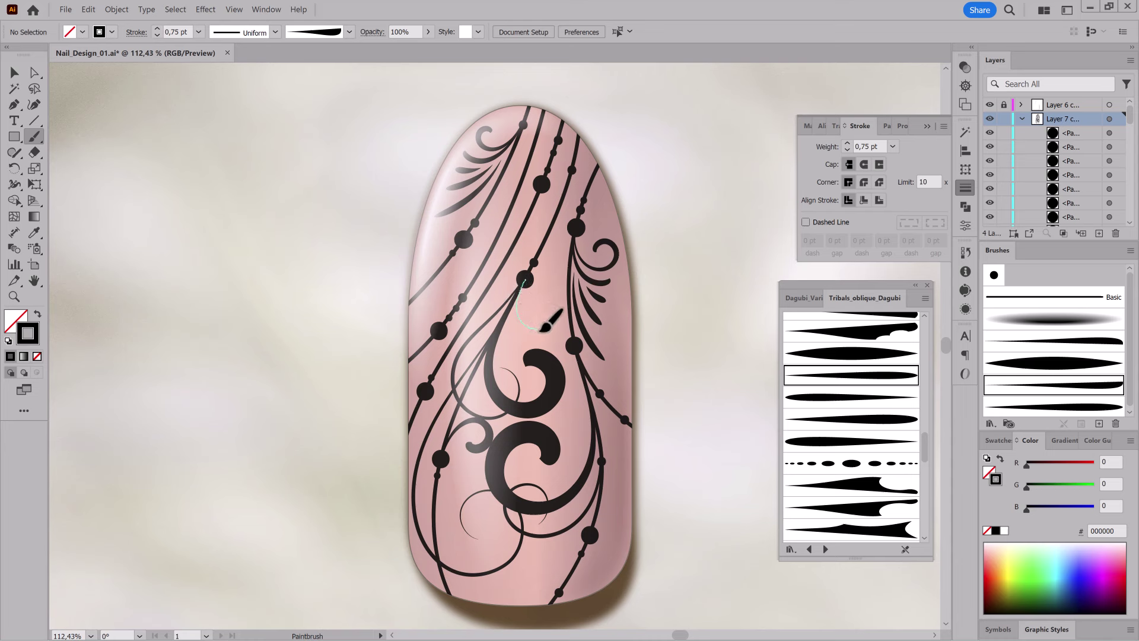
left_click_drag(534, 301, 534, 299)
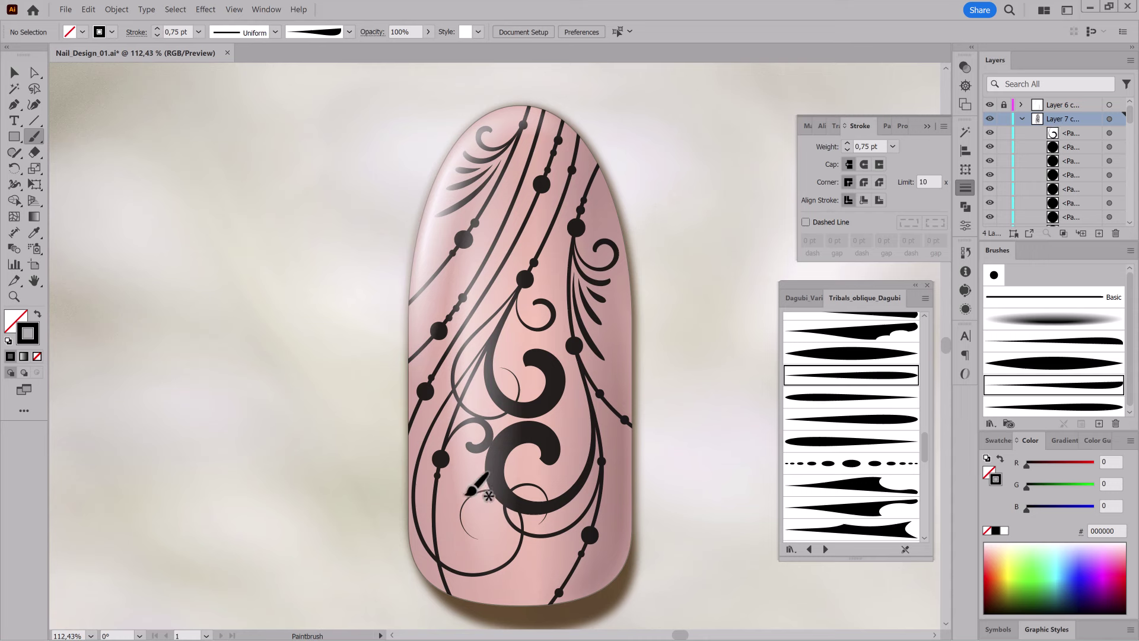
left_click(592, 318)
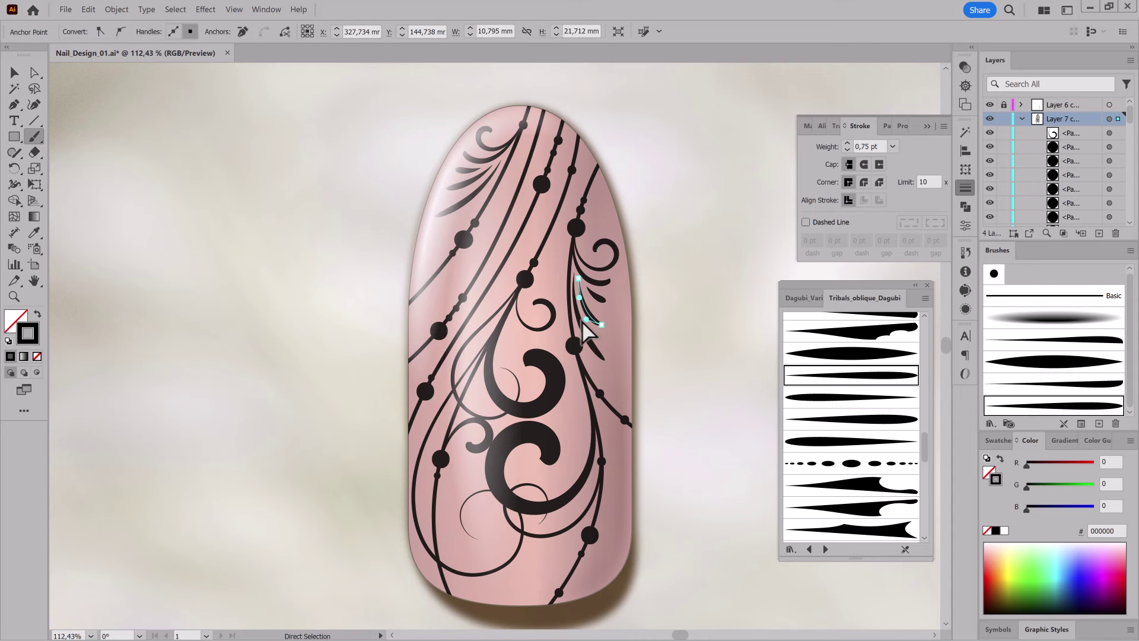
key("ctrl+shift+a")
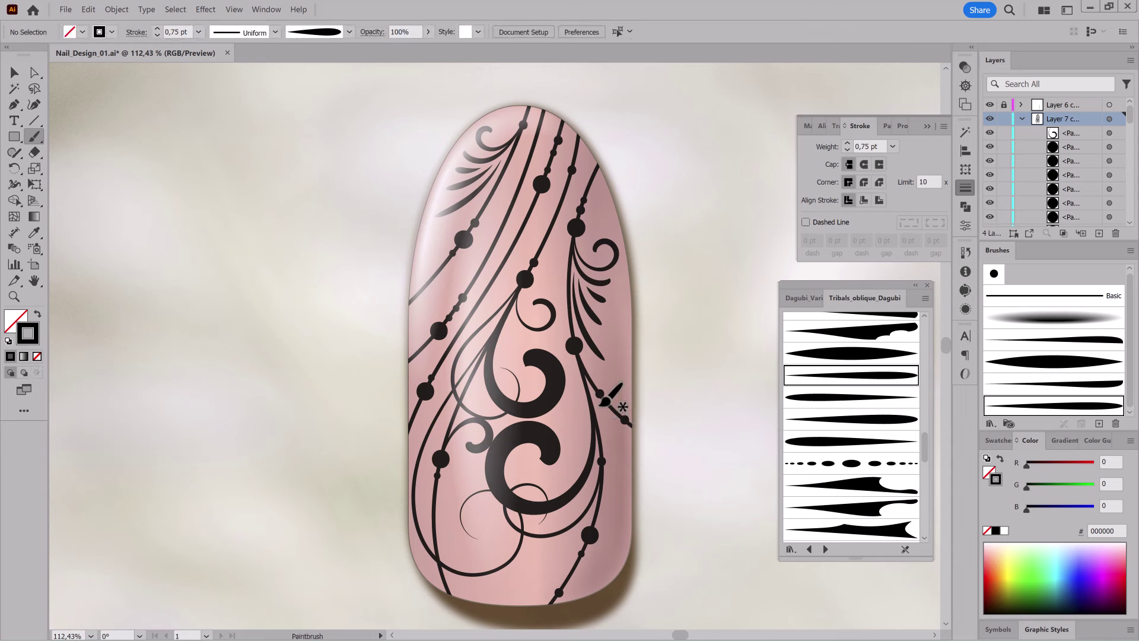
Paint two tapered leaf strokes branching off the right dotted line.
left_click_drag(612, 439, 620, 471)
left_click_drag(618, 409, 619, 451)
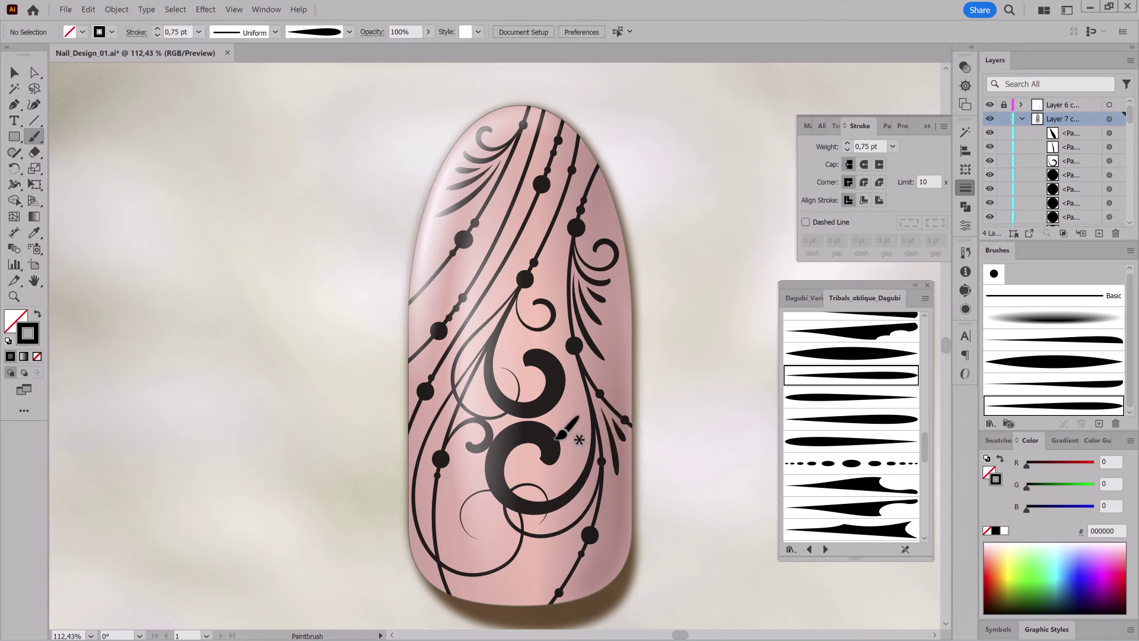
left_click(1067, 344)
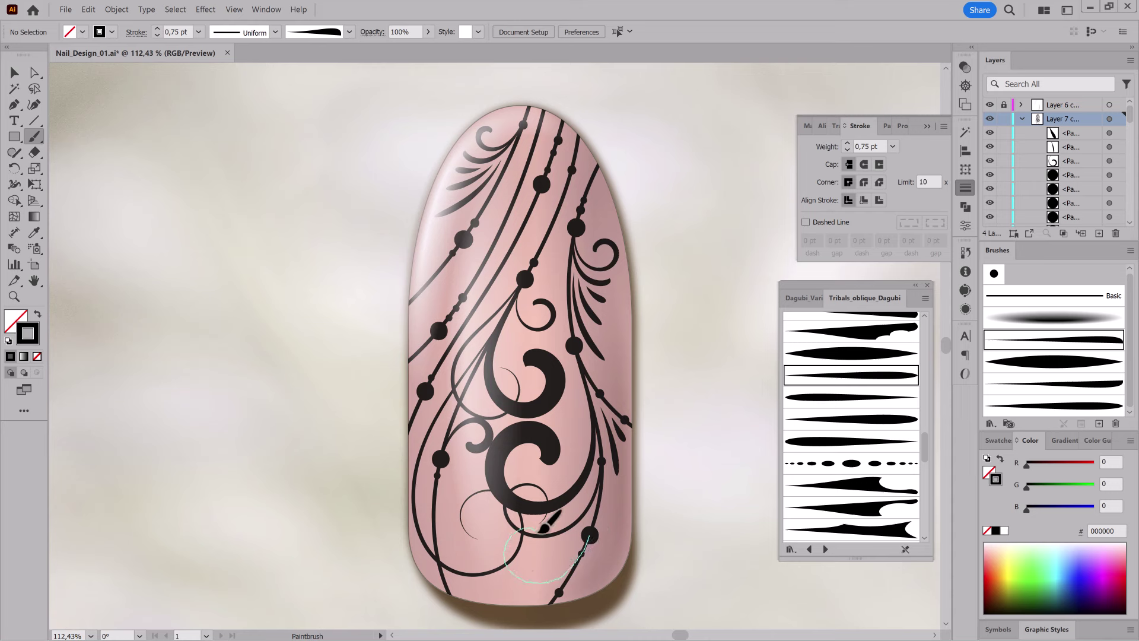
Paint a spiral swirl near the nail's bottom and thicken its stroke to 1.3 pt.
left_click_drag(545, 551, 543, 551)
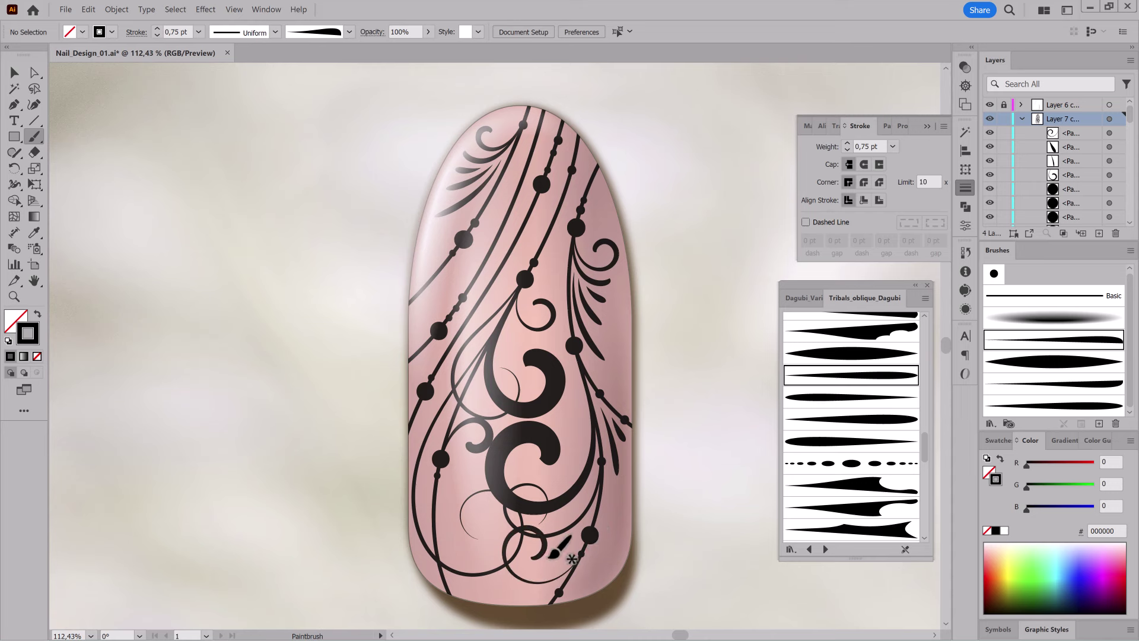
left_click(847, 144)
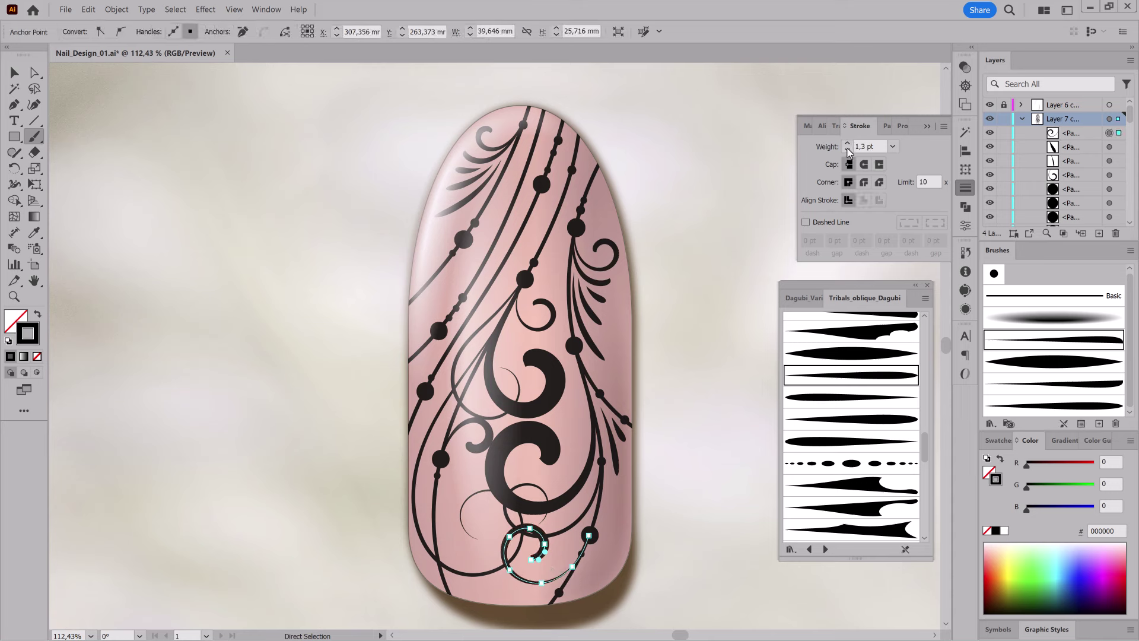
left_click(37, 186)
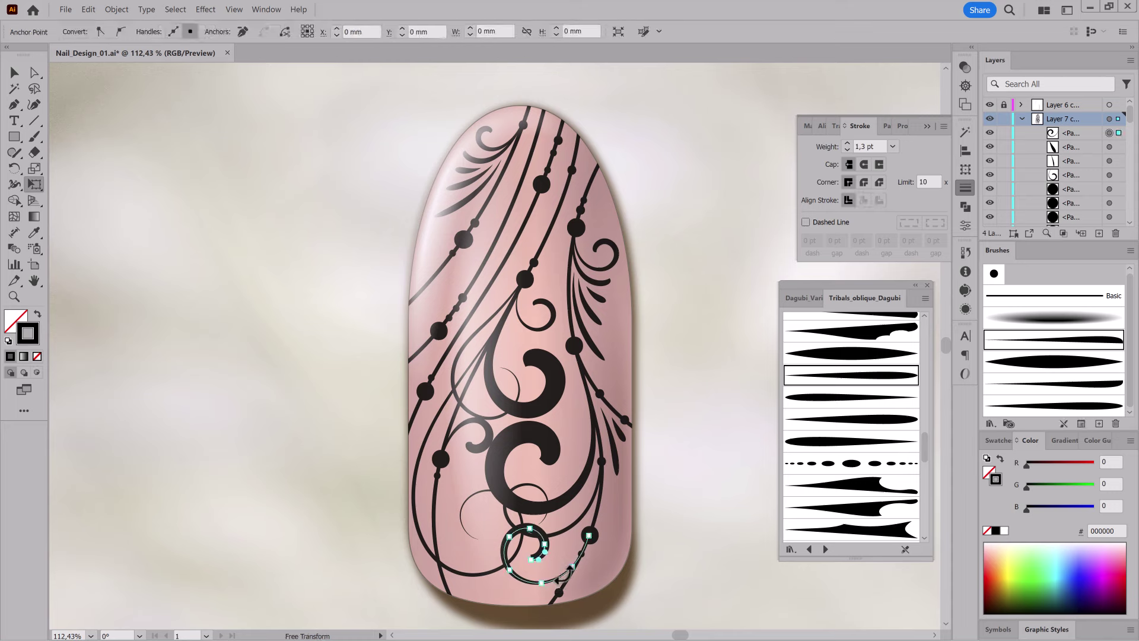
Move the new swirl into place among the bottom curls, then clear the selection.
key("v")
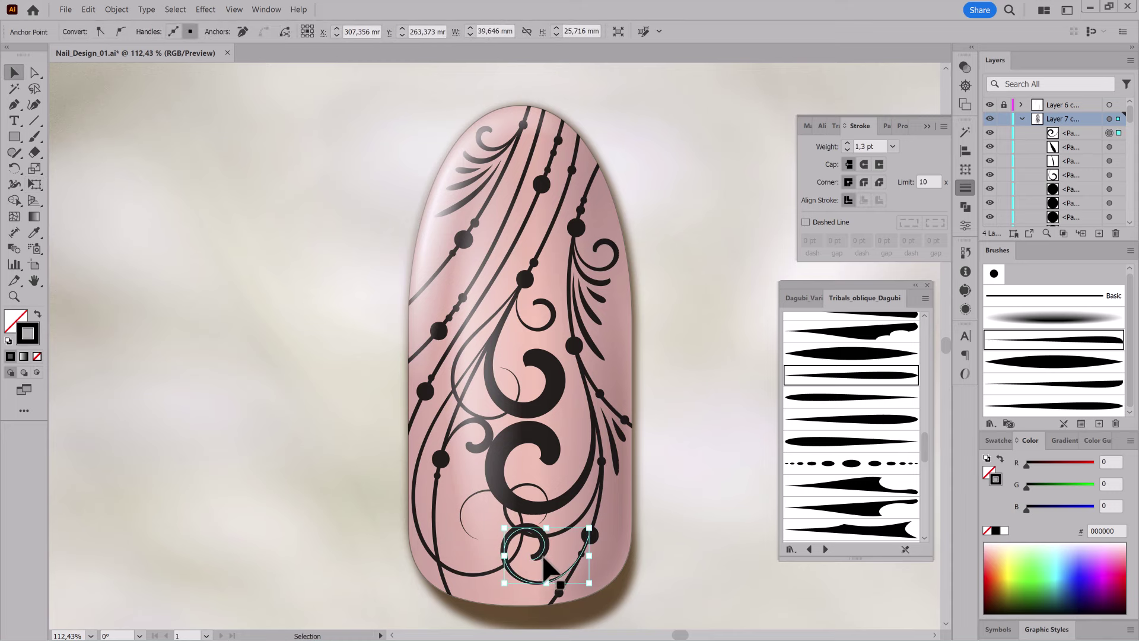
scroll(545, 569, "up", 3)
mouse_move(546, 547)
left_mouse_down()
mouse_move(537, 520)
mouse_move(567, 534)
left_mouse_up()
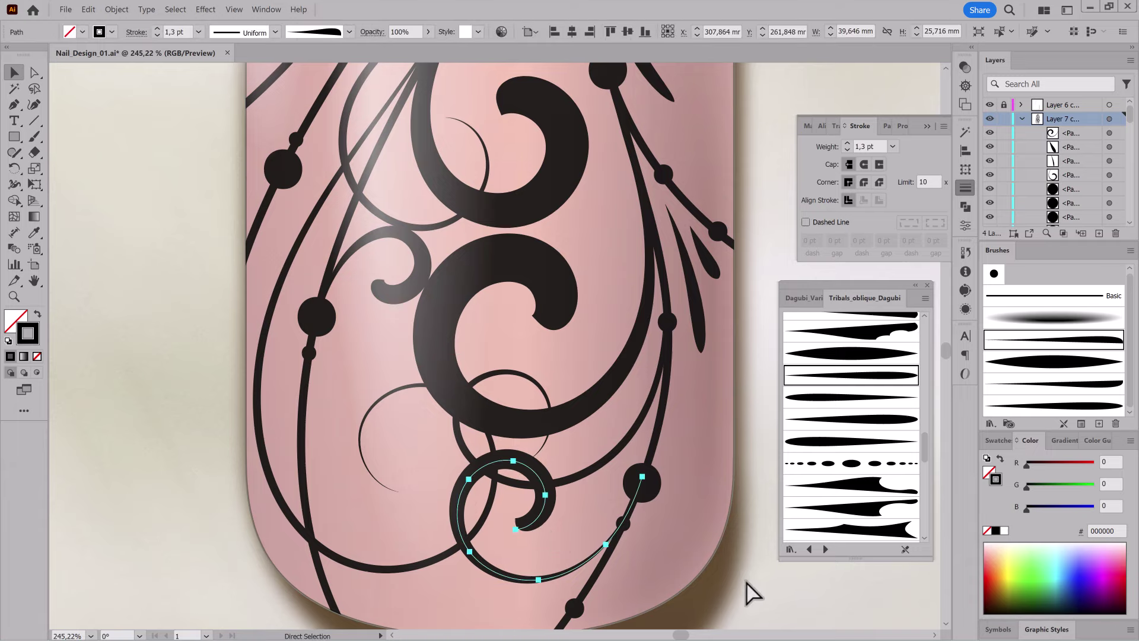
scroll(643, 468, "down", 3)
left_click(617, 415, "shift")
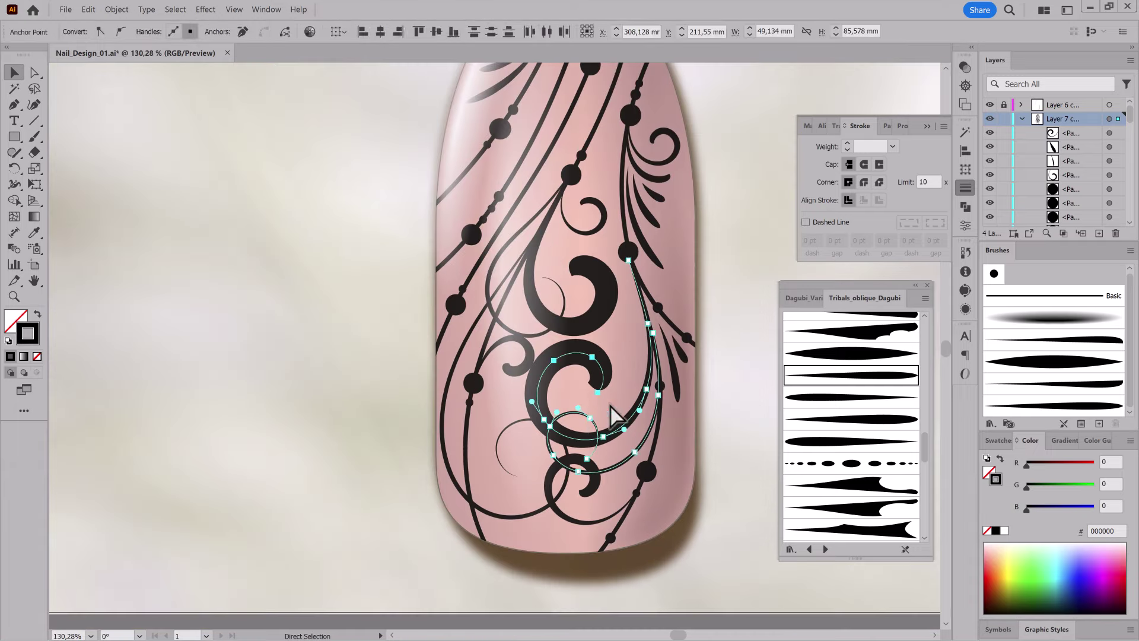
left_click(324, 403)
scroll(526, 356, "down", 2)
scroll(527, 356, "down", 1)
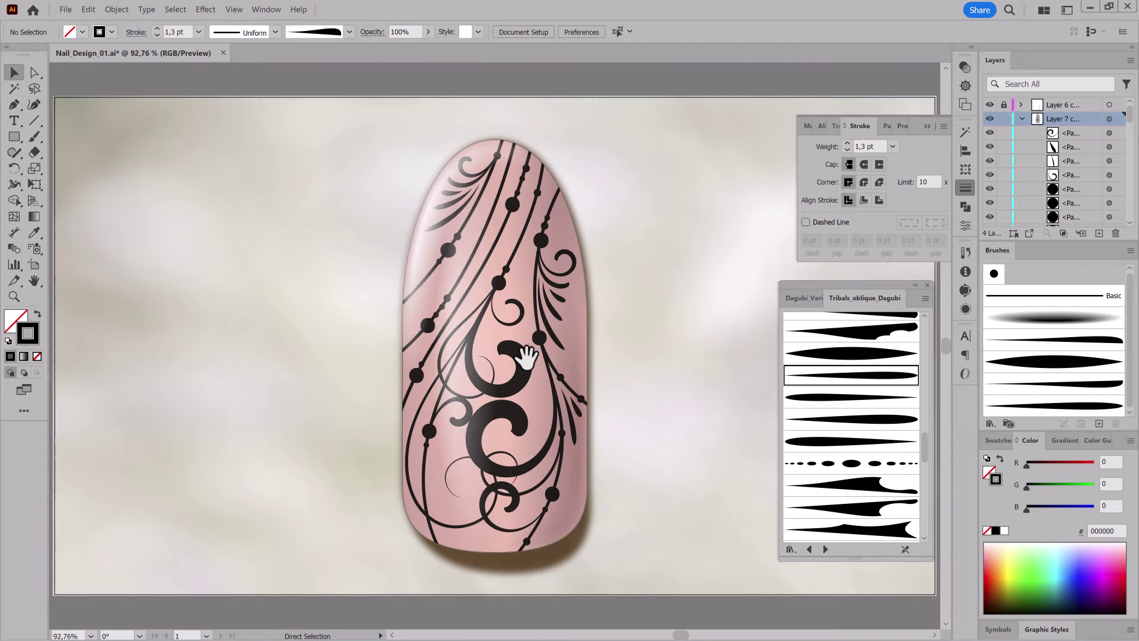
Save the design and close the stroke and tribal brush panels.
key("ctrl+s")
left_click(943, 119)
left_click(928, 285)
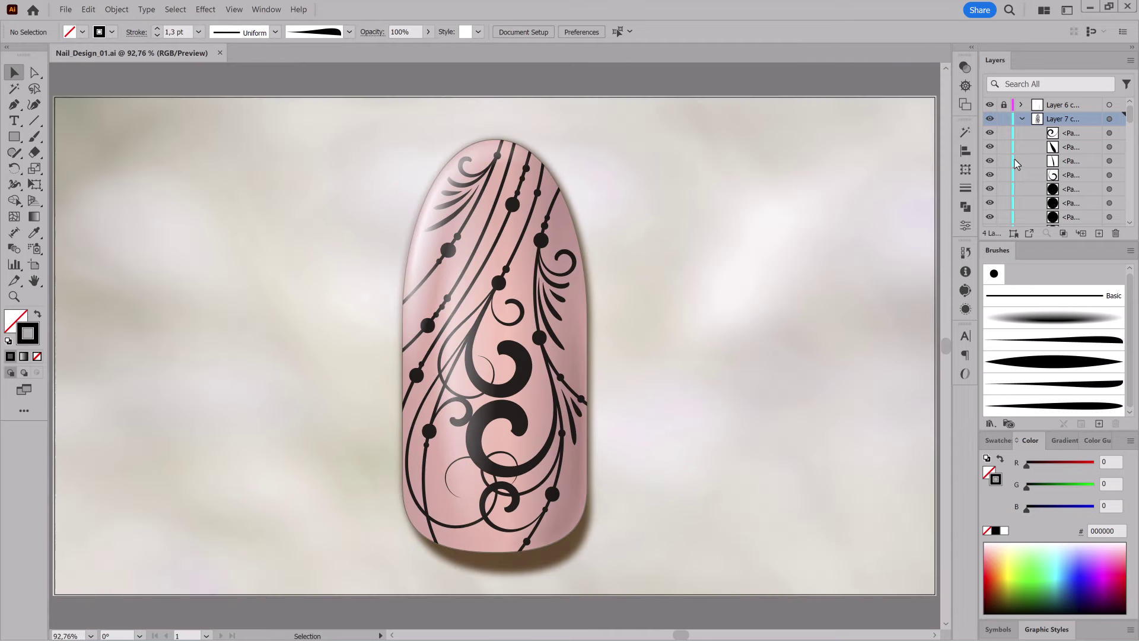
left_click(1021, 120)
Unlock all artwork and lock Layer 5 so the background stays fixed.
left_click(1062, 105)
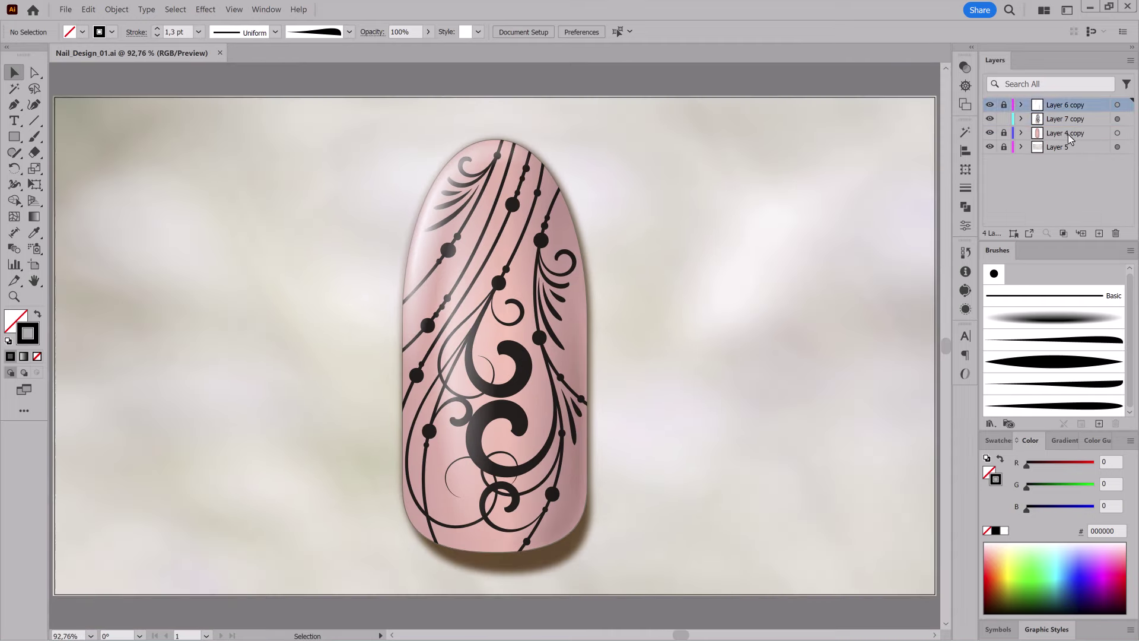
left_click(1062, 133, "shift")
left_click(117, 9)
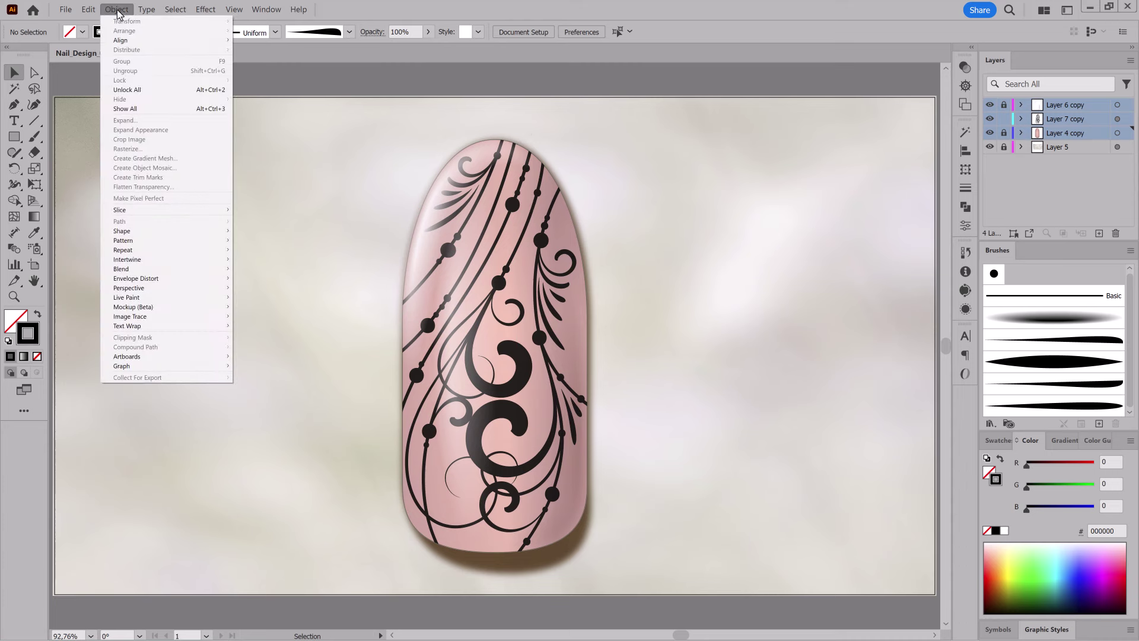
left_click(121, 89)
left_click(1004, 147)
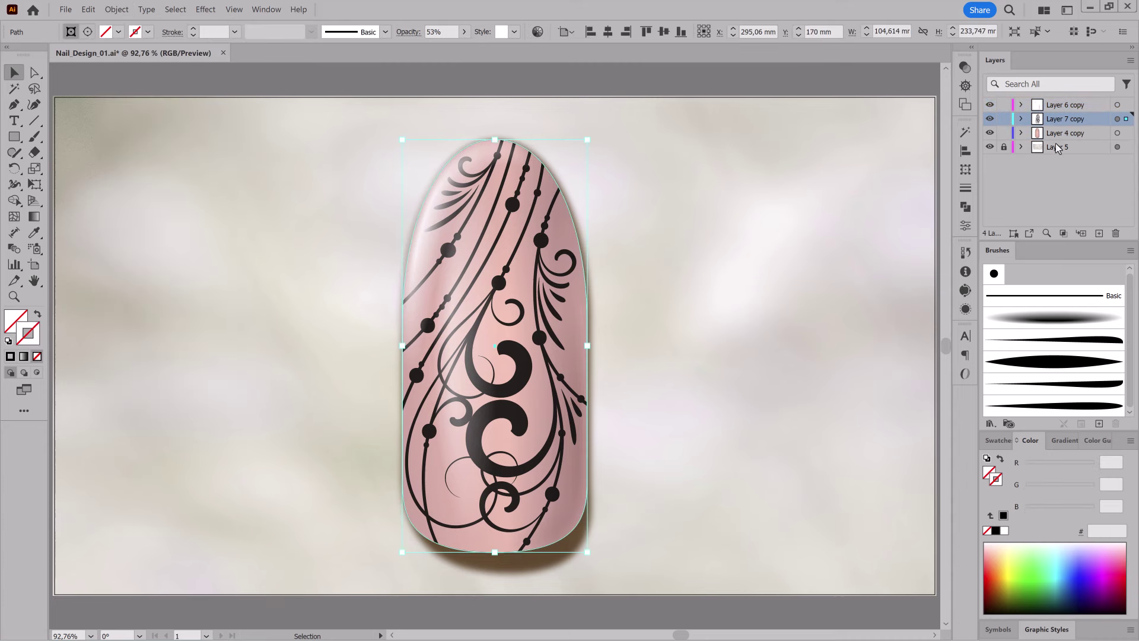
Duplicate the three nail layers and move the copy to the page's left side.
left_click(1082, 105)
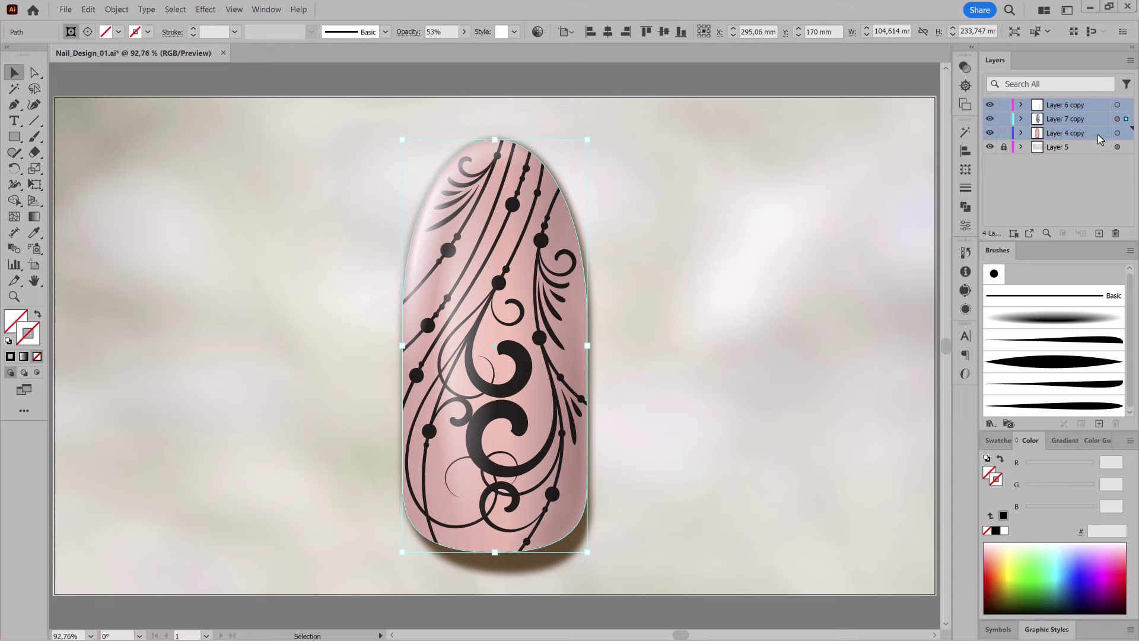
left_click_drag(1096, 123, 1099, 233)
left_click(1118, 105)
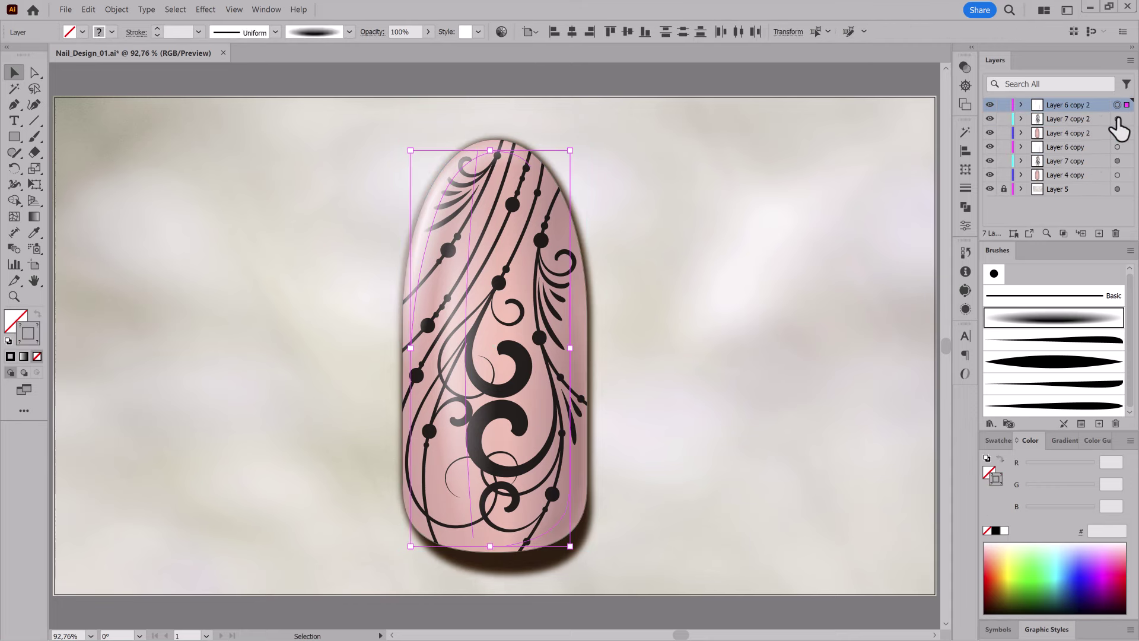
left_click(1118, 133, "shift")
left_click_drag(555, 284, 281, 268)
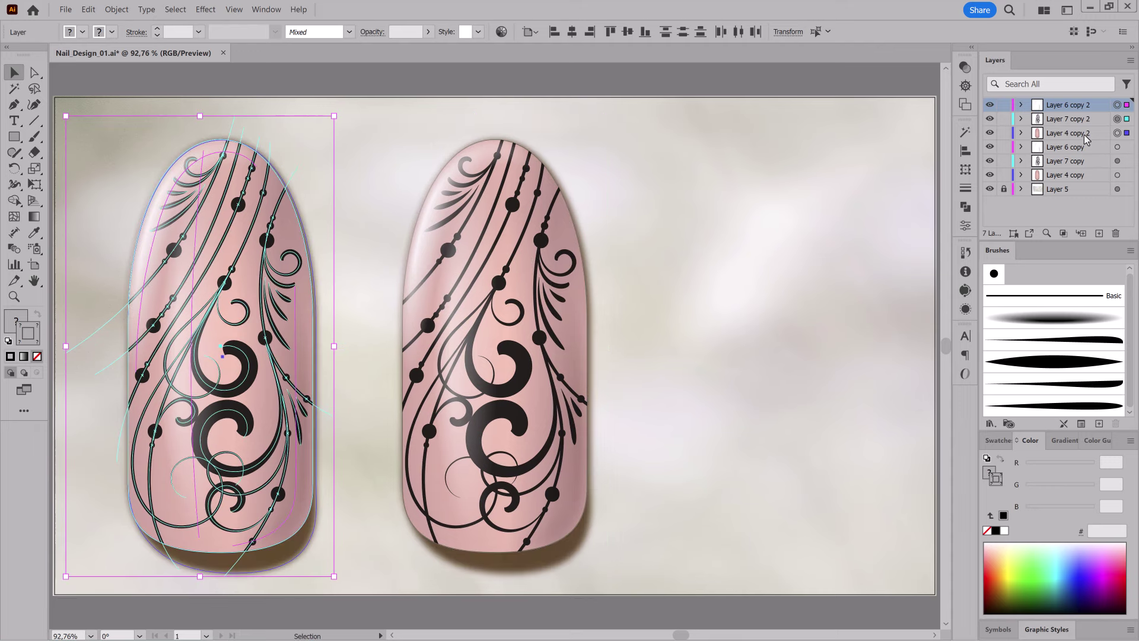
Duplicate the nail layers again and move the third nail to the page's right side.
left_click_drag(1086, 137, 1099, 233)
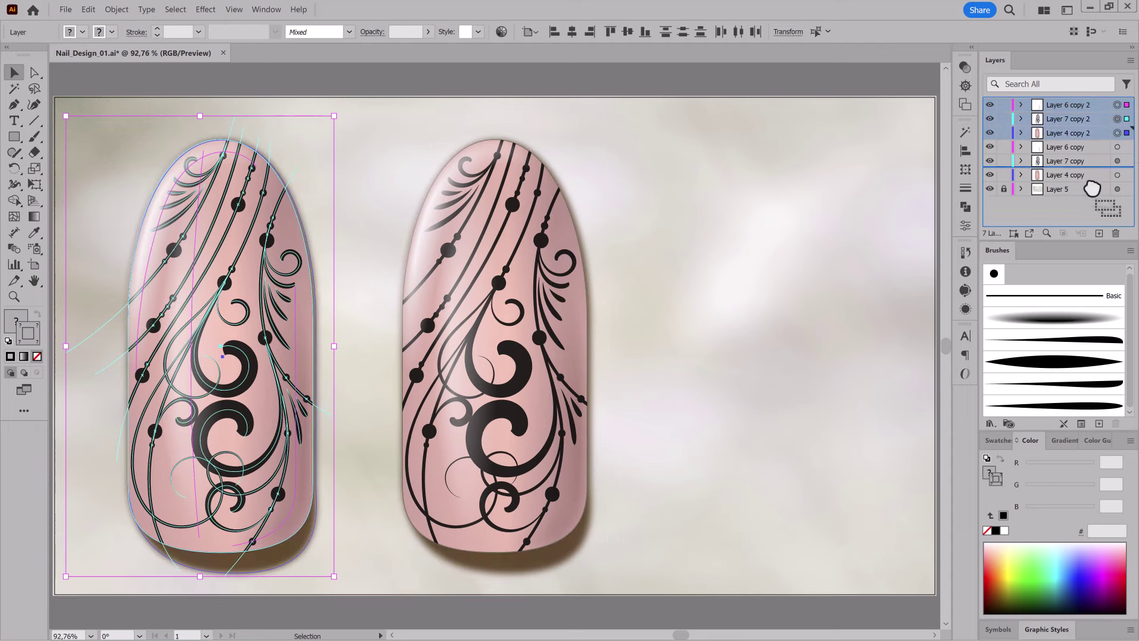
left_click(1074, 134, "shift")
left_click_drag(287, 291, 817, 276)
left_click(839, 97)
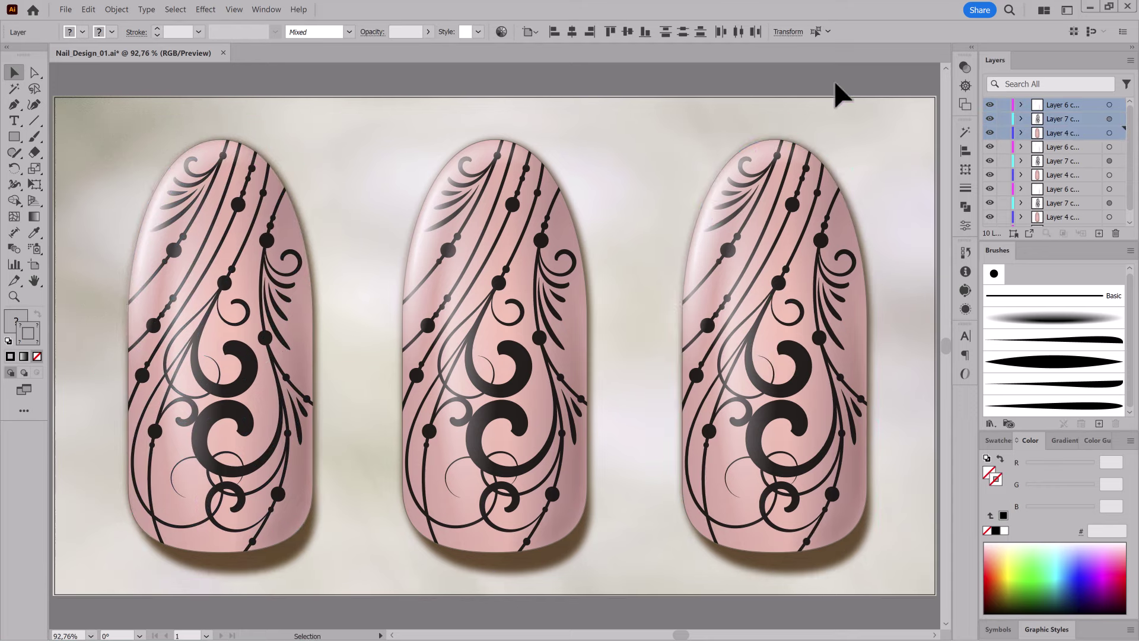
Recolour the right nail's base fill to a deeper rose-red.
left_click(1087, 134)
left_click(1089, 149)
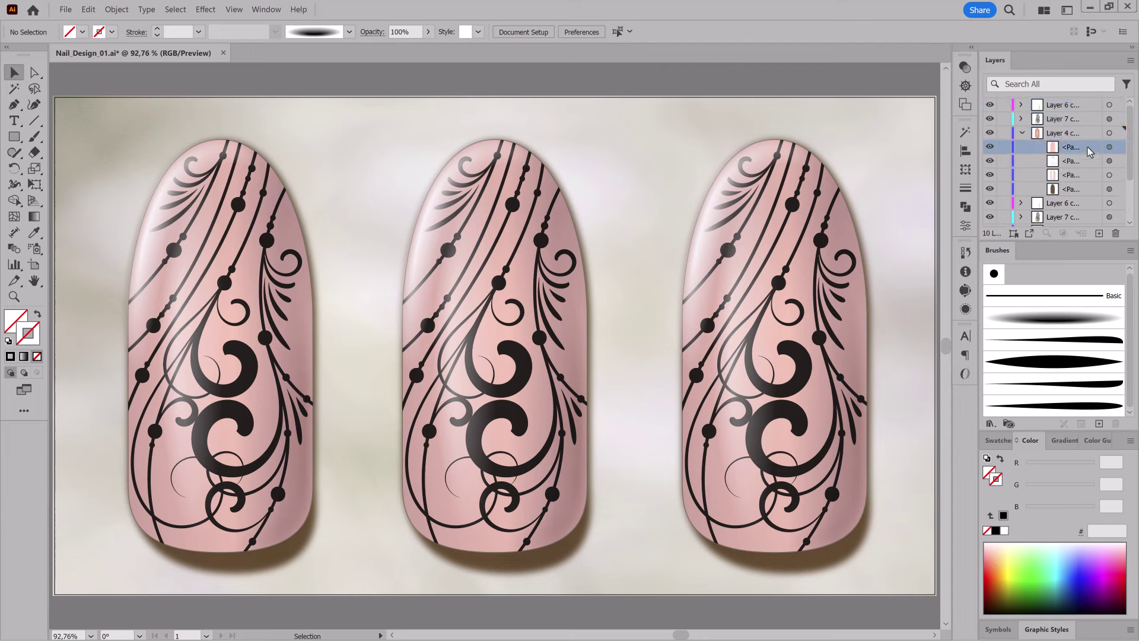
left_click(1109, 146)
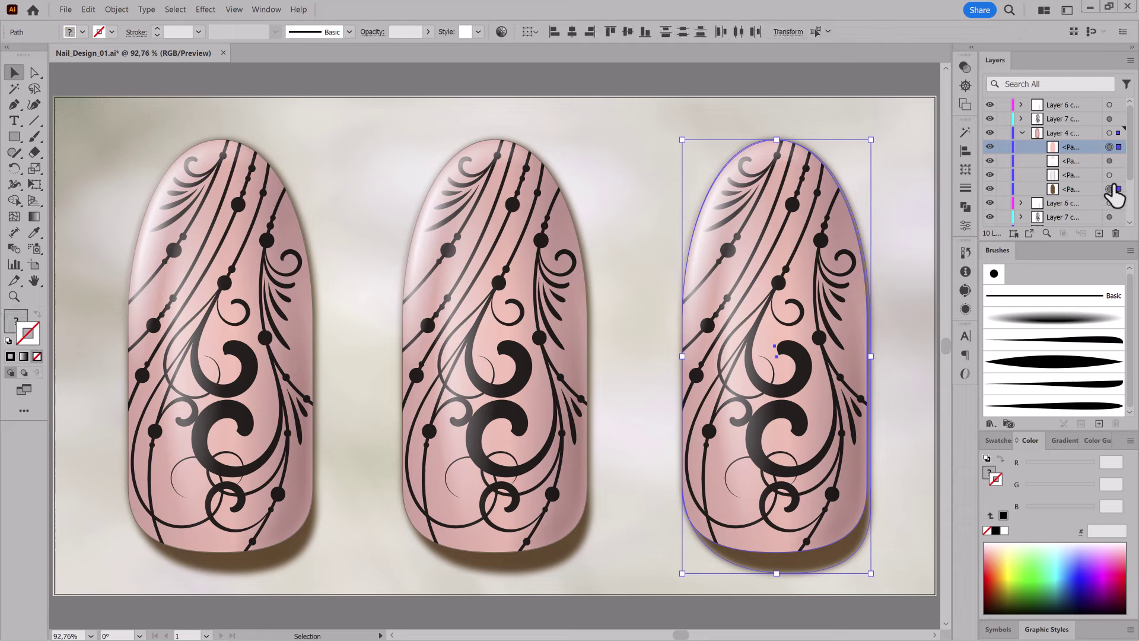
left_click(1109, 147)
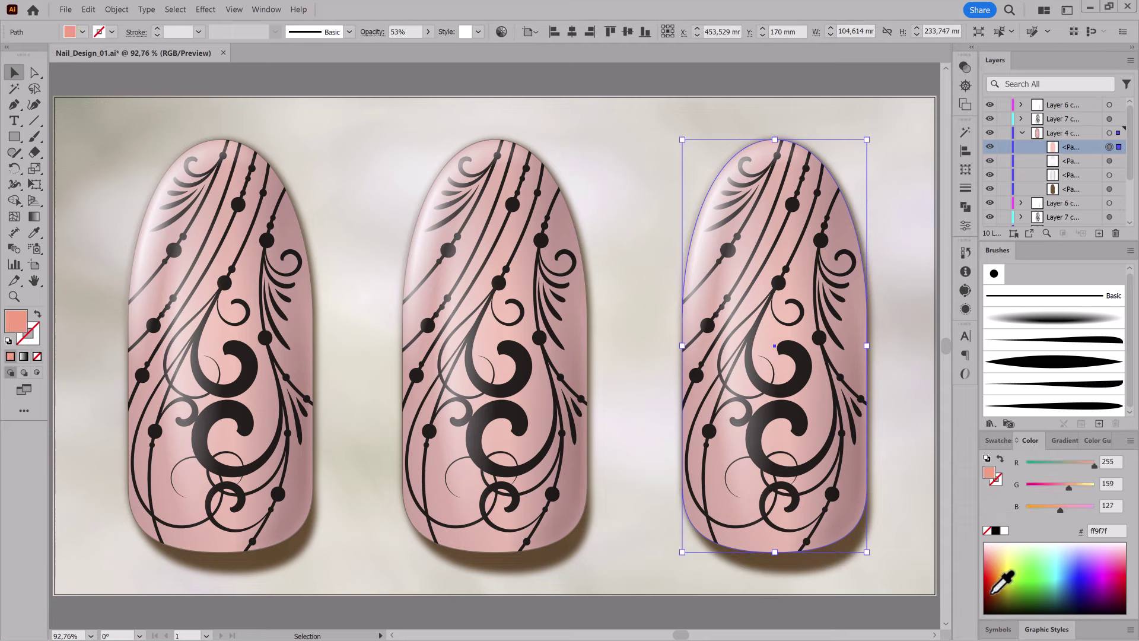
left_click(993, 591)
left_click(1001, 589)
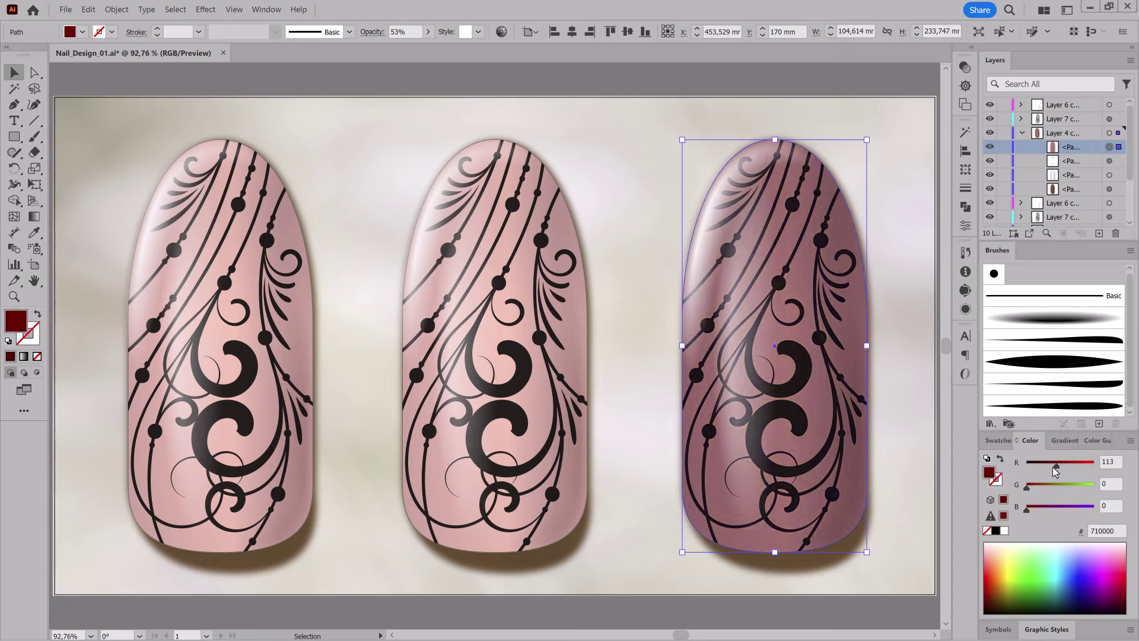
left_click_drag(1055, 466, 1075, 466)
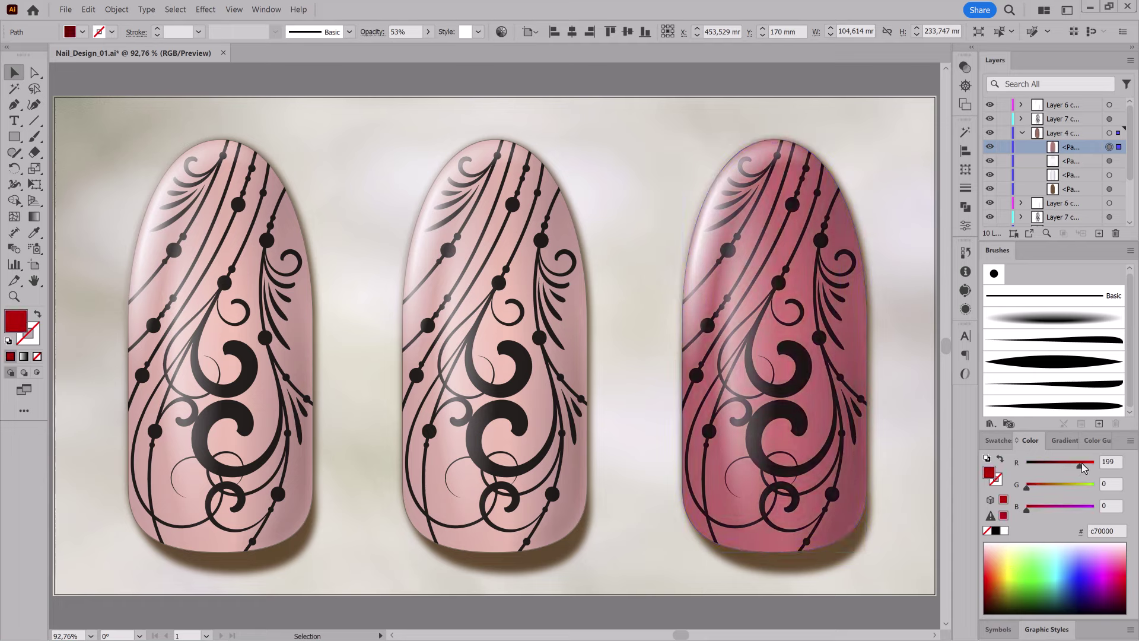
Make the right nail's swirl strokes white and deselect them.
left_click(1109, 119)
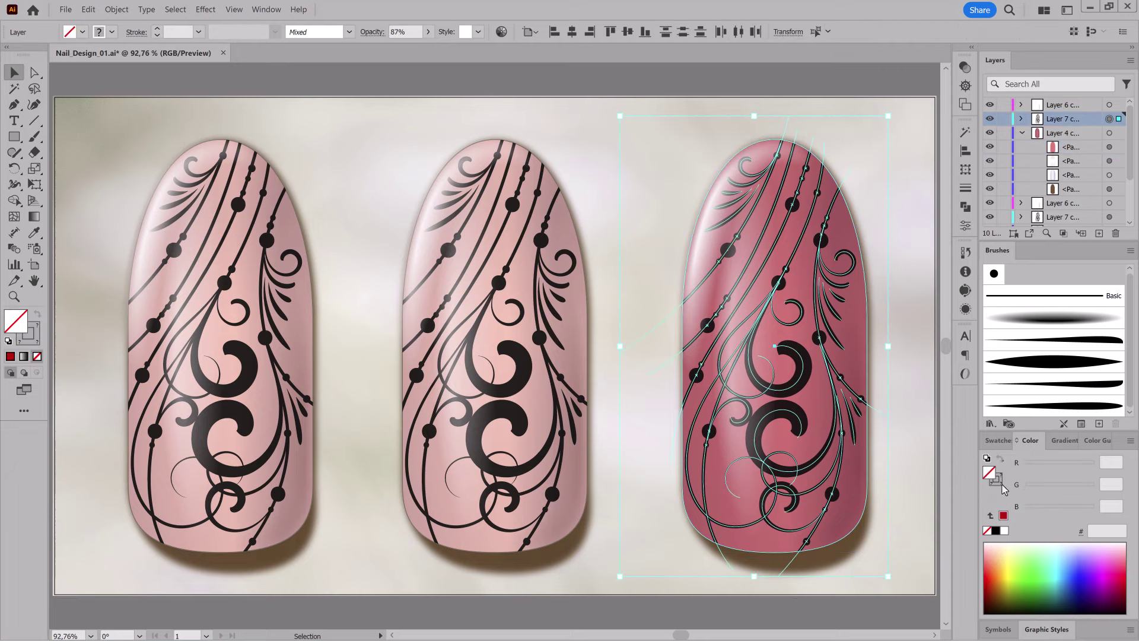
left_click(1003, 531)
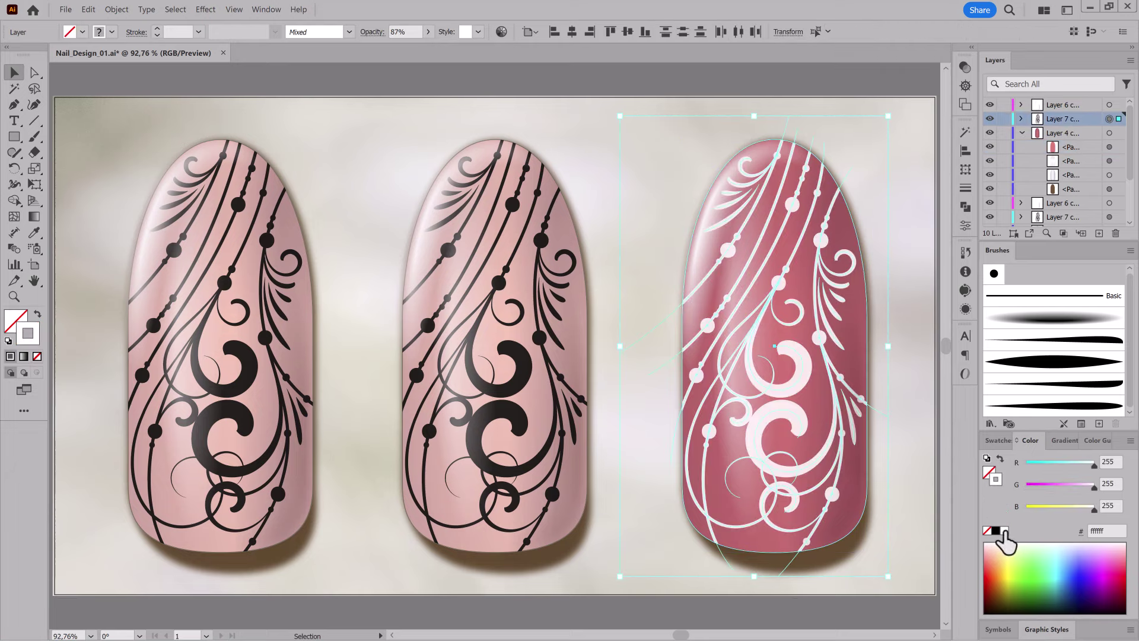
left_click(929, 522)
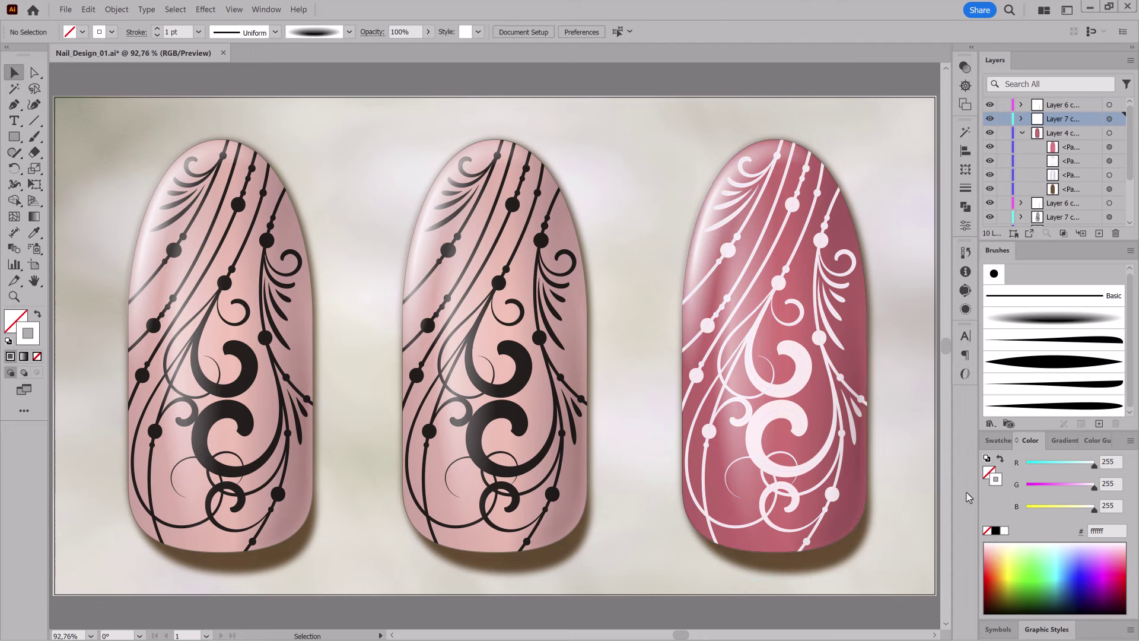
Expand Layer 4 and target the left nail's pink base path.
left_click(1022, 133)
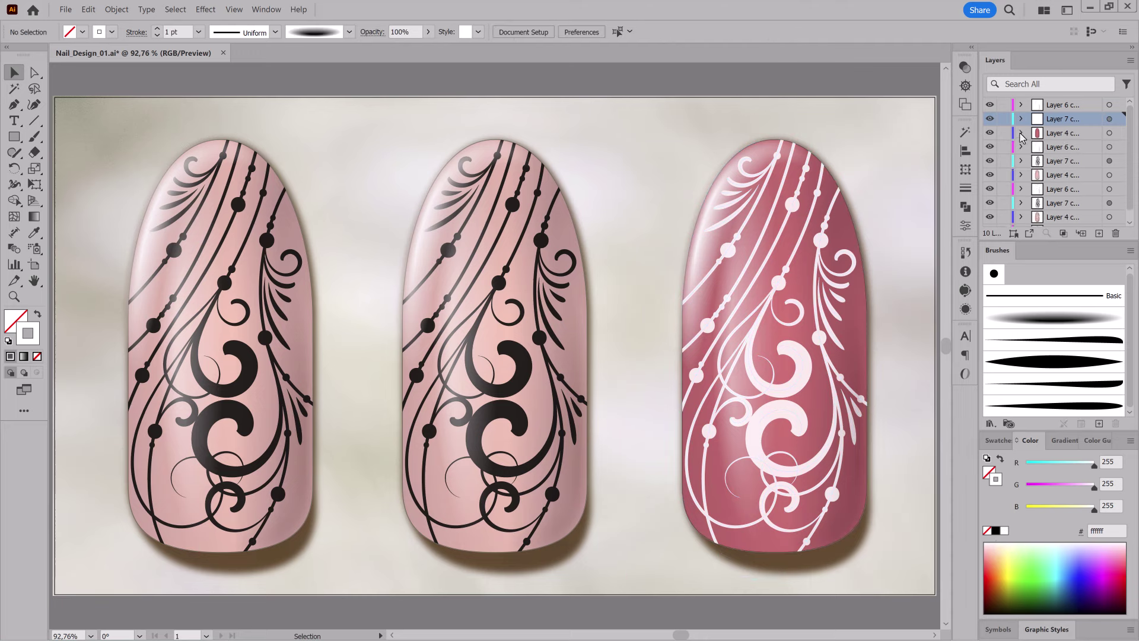
left_click(989, 175)
left_click(1021, 175)
scroll(1081, 175, "down", 1)
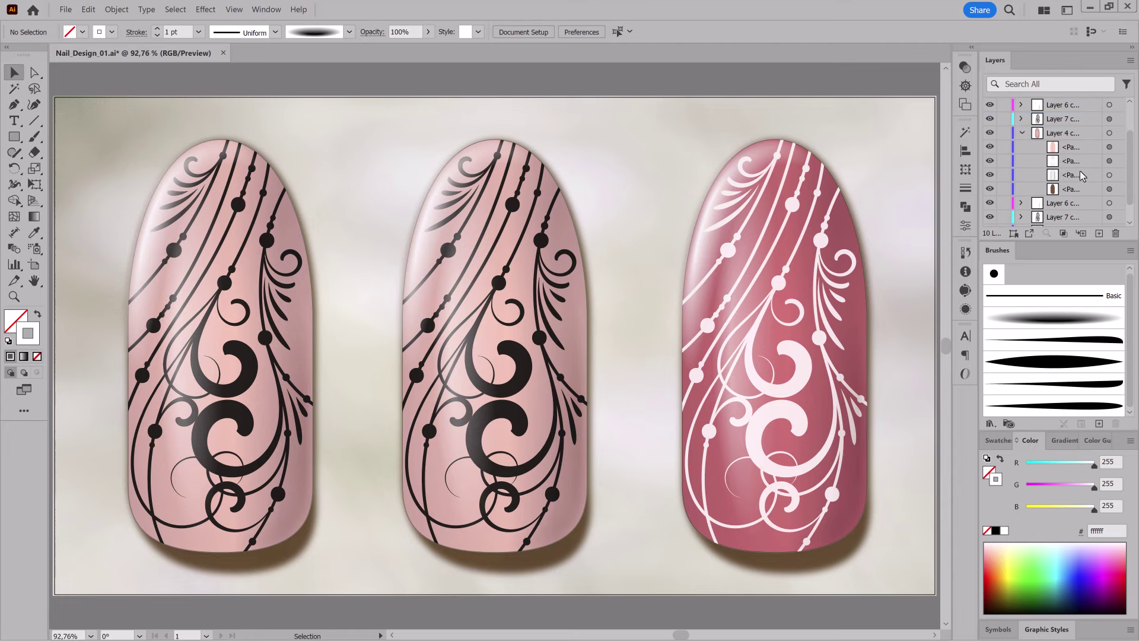
left_click(1077, 147)
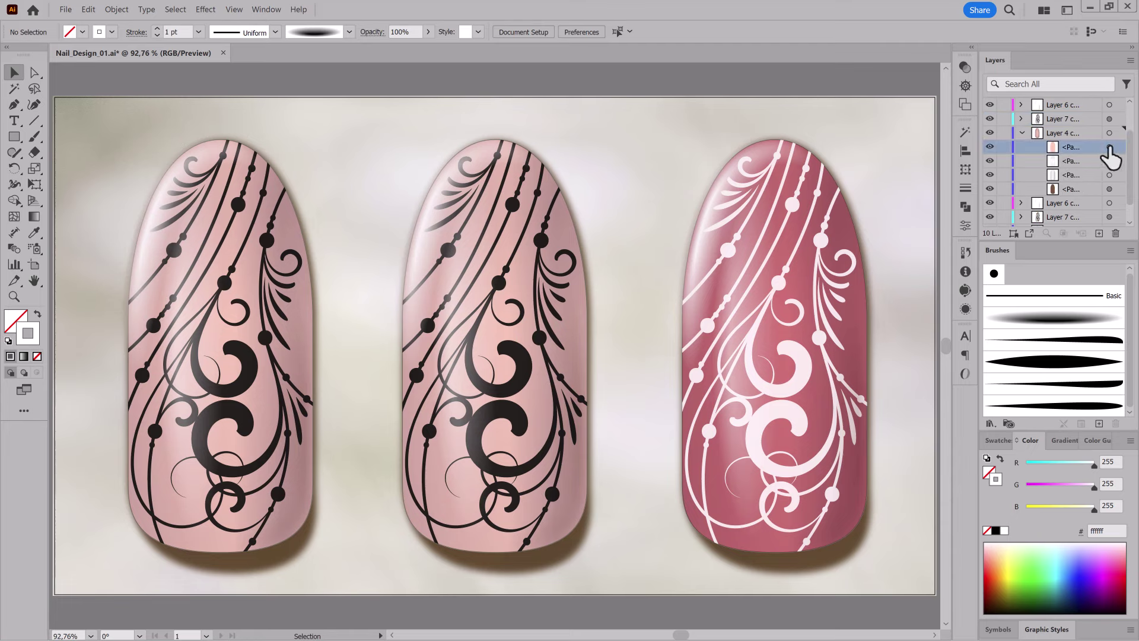
left_click(1109, 175)
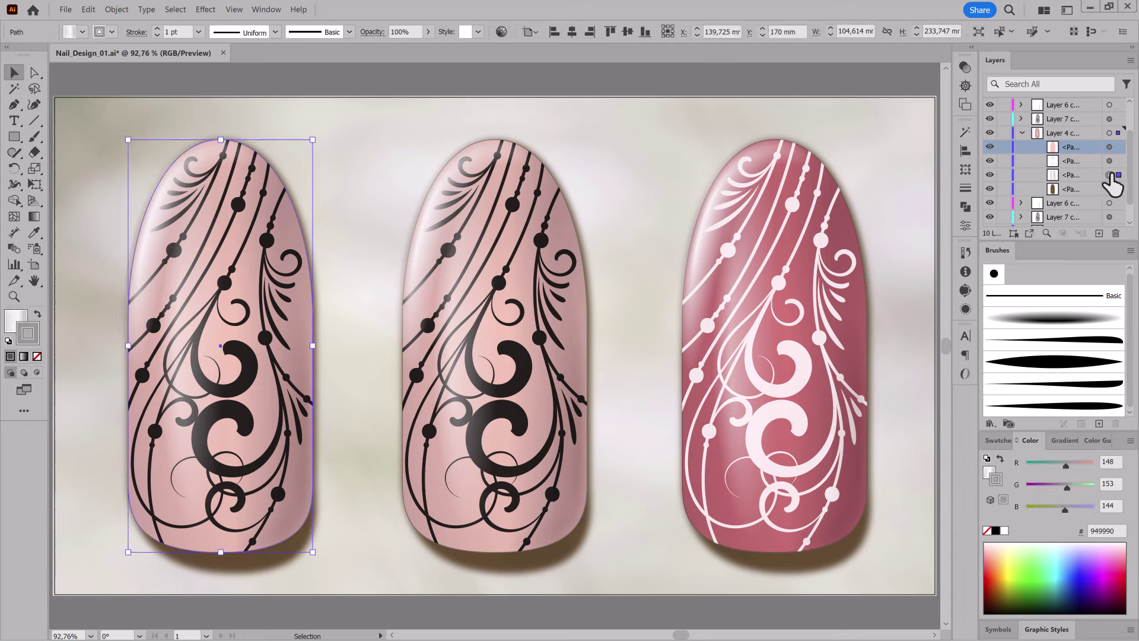
Open Recolor Artwork in advanced mode on the colour-wheel Edit view.
left_click(501, 31)
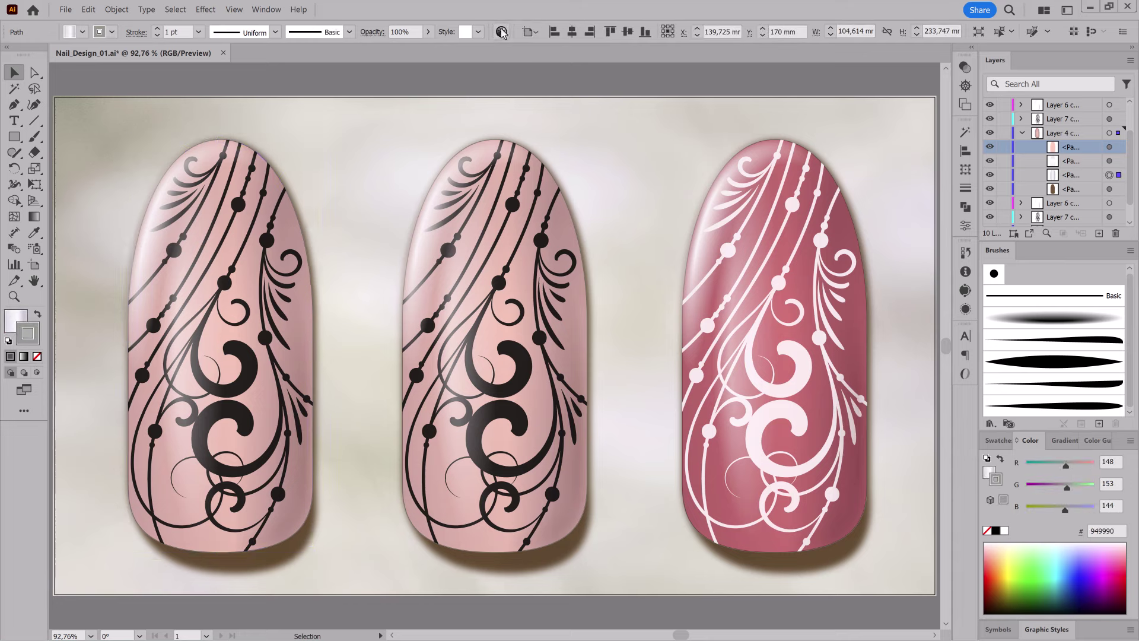
left_click(354, 490)
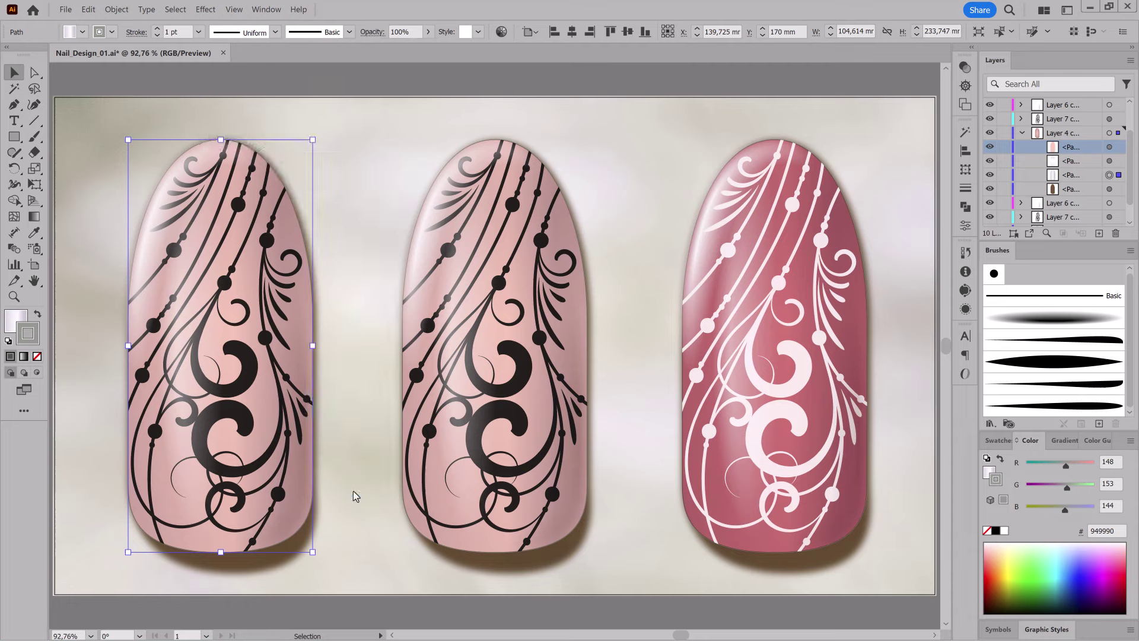
left_click(855, 107)
Adjust hue, saturation and brightness in Recolor Artwork to make the left nail deep purple, and apply.
mouse_move(829, 383)
left_mouse_down()
mouse_move(811, 383)
mouse_move(832, 360)
mouse_move(790, 335)
mouse_move(795, 382)
left_mouse_up()
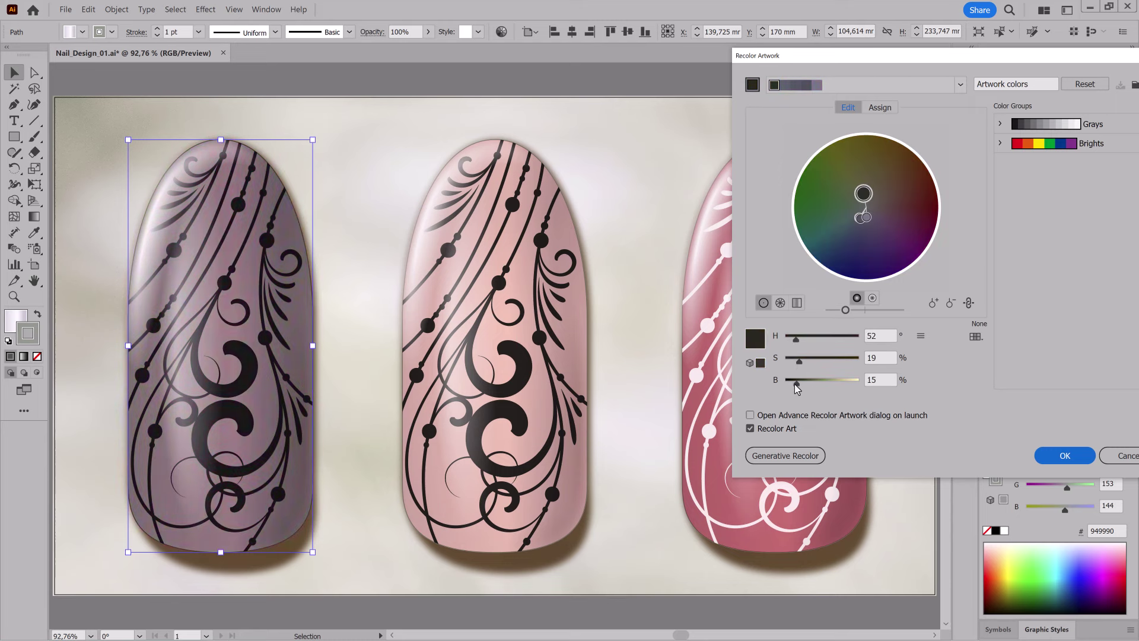
mouse_move(796, 337)
left_mouse_down()
mouse_move(847, 346)
mouse_move(846, 359)
mouse_move(861, 343)
left_mouse_up()
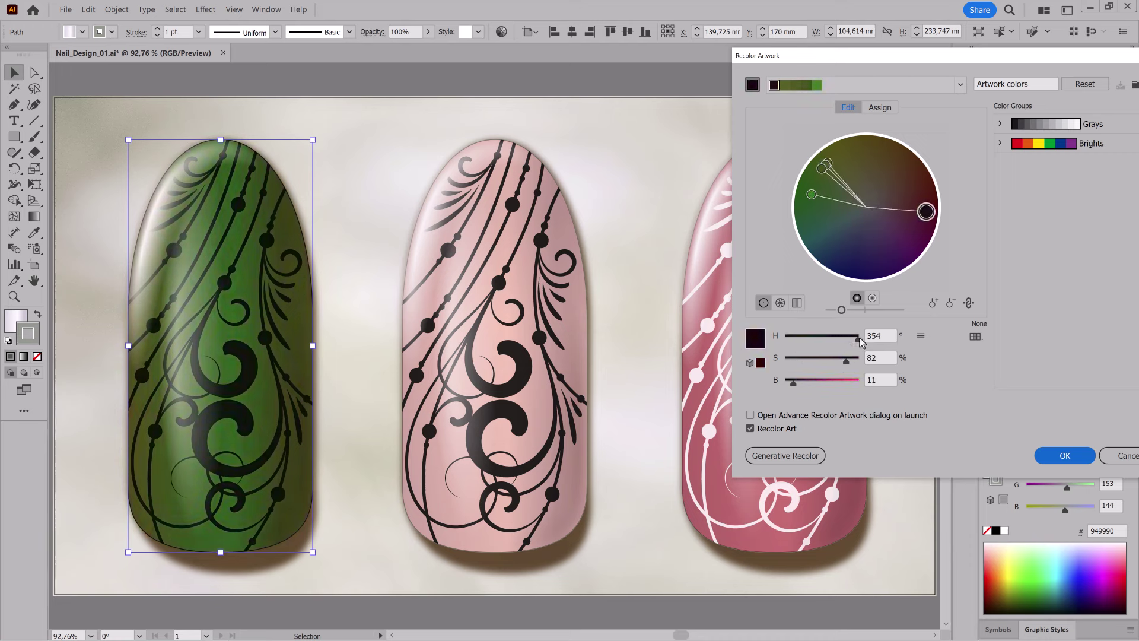
left_click_drag(788, 341, 804, 343)
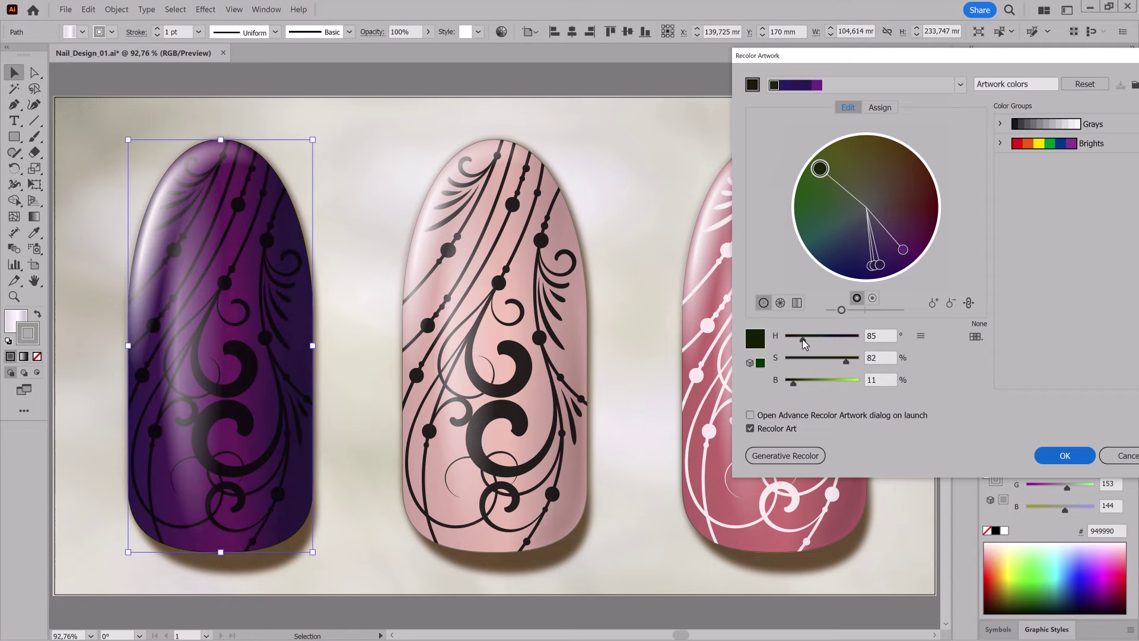
left_click(1064, 456)
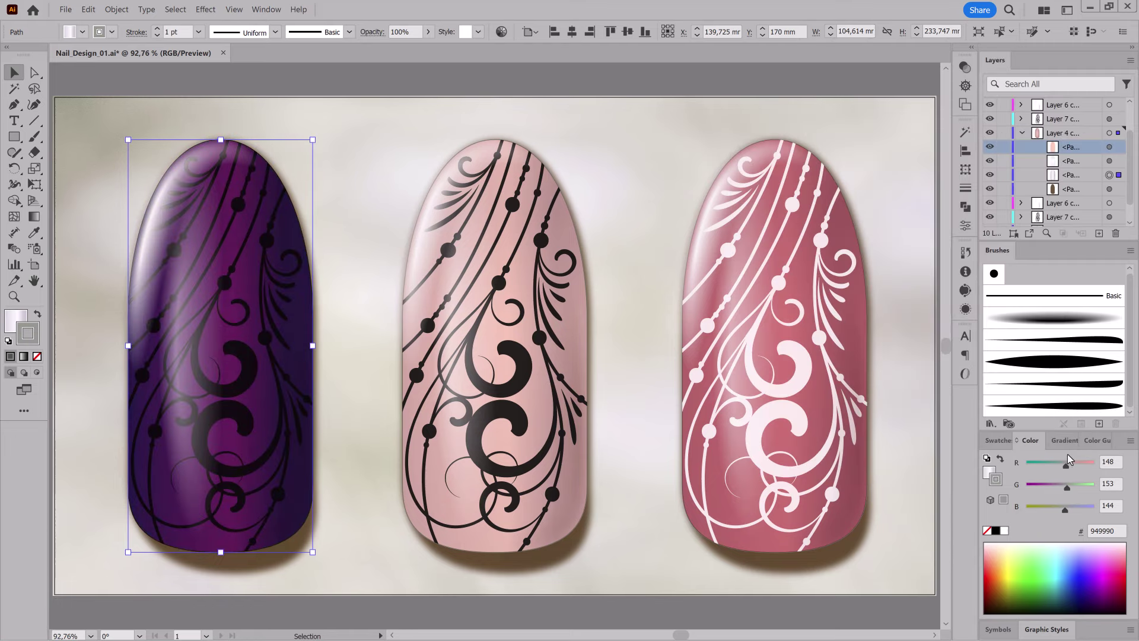
Fill the left nail's semi-transparent tint shape with deep red.
left_click(1109, 147)
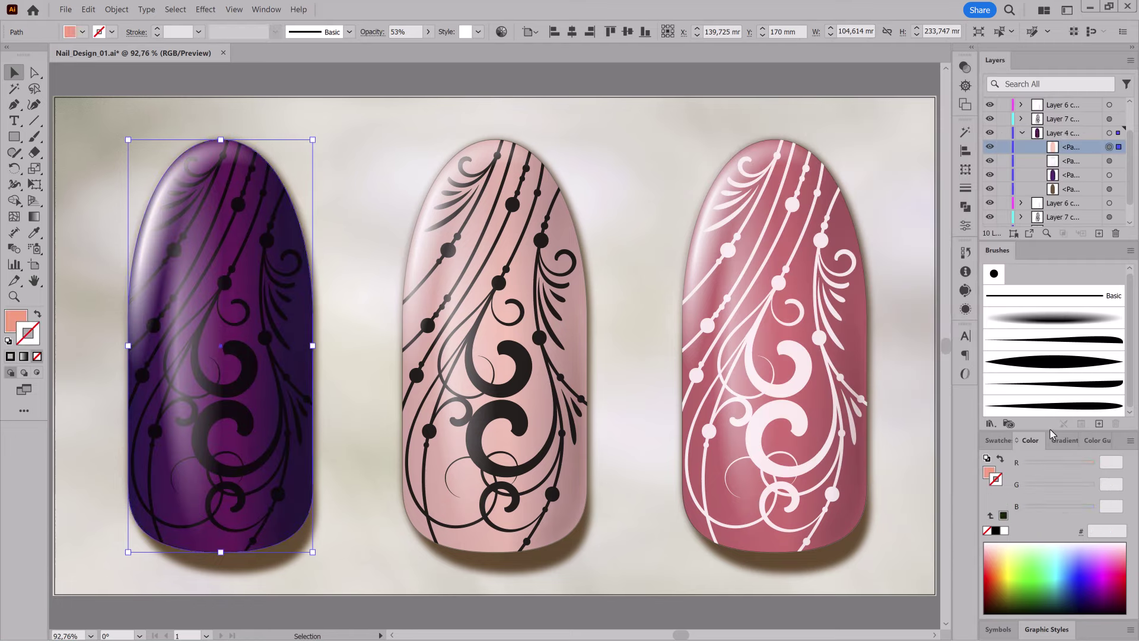
left_click(988, 472)
left_click_drag(1012, 566, 988, 580)
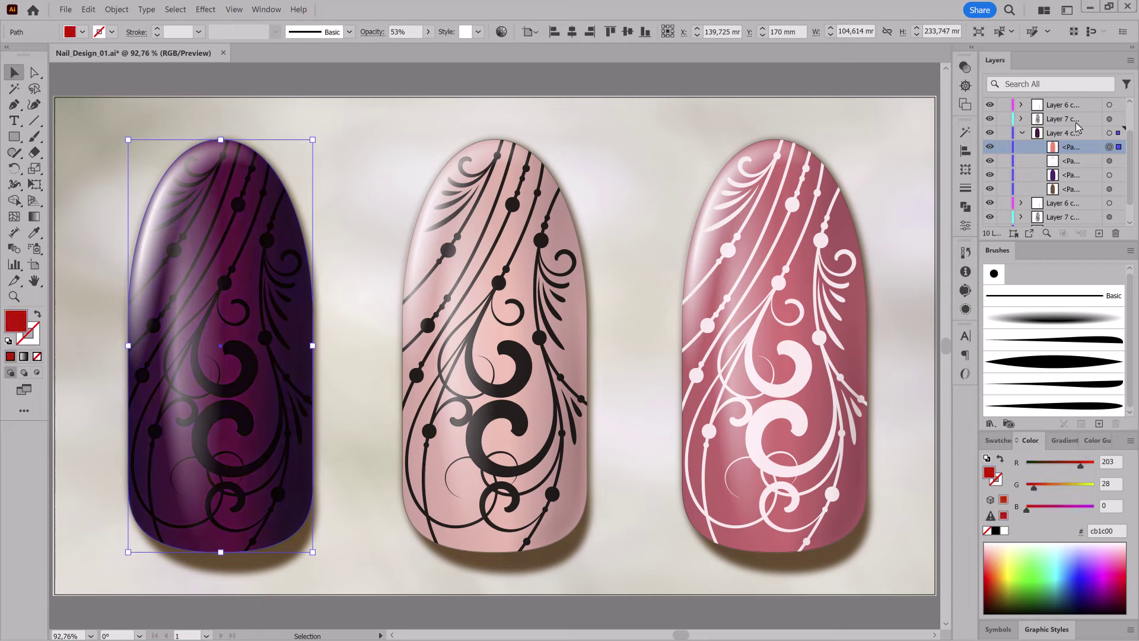
Make the left nail's swirls white, then select the right nail's tint shape in Layer 4.
left_click(1109, 118)
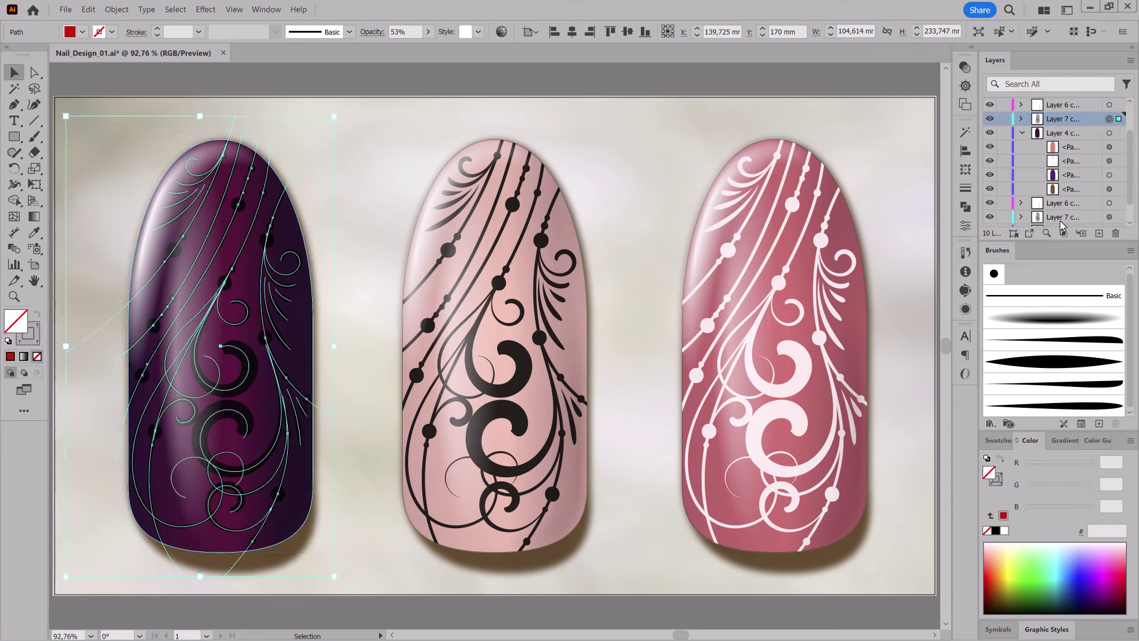
left_click(1005, 531)
left_click(904, 222)
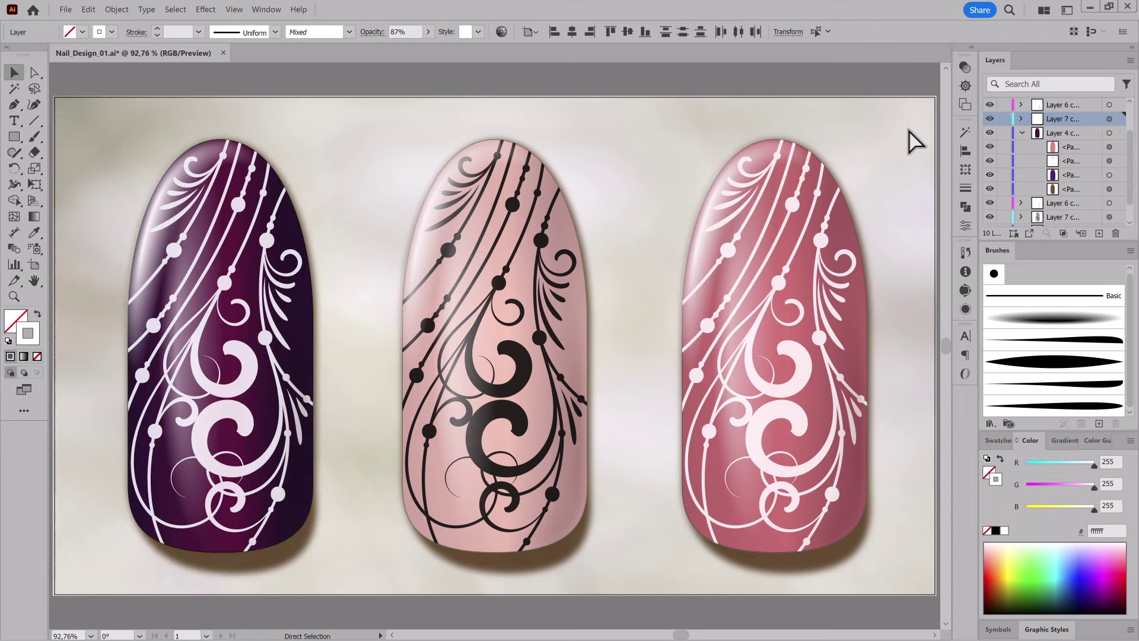
left_click(1021, 134)
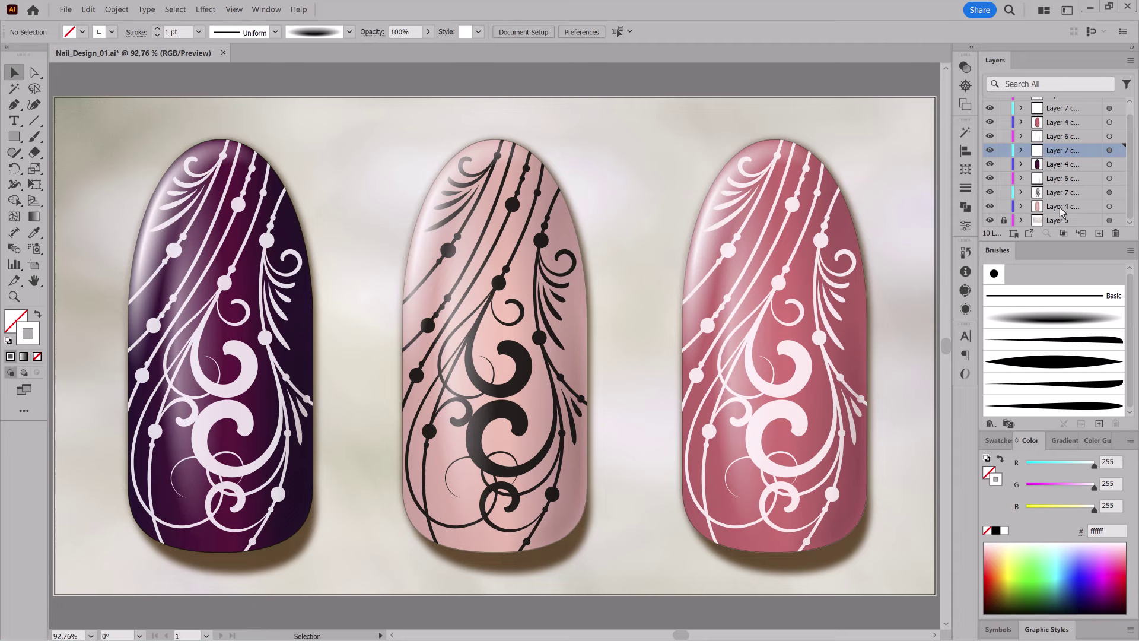
scroll(1062, 175, "down", 1)
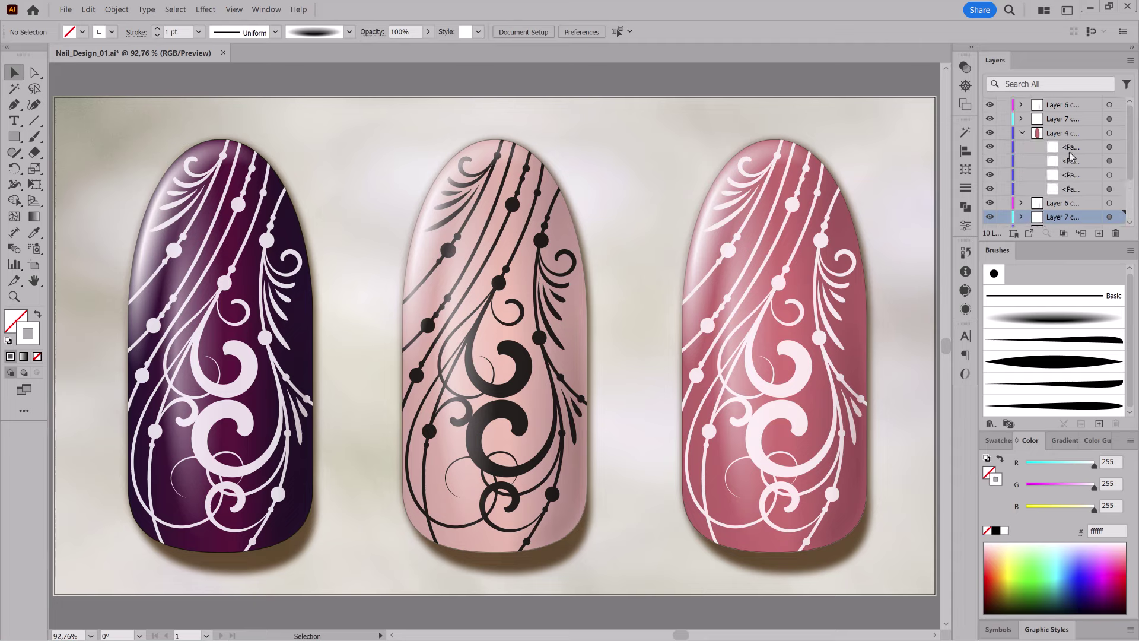
left_click(1021, 133)
left_click(1110, 147)
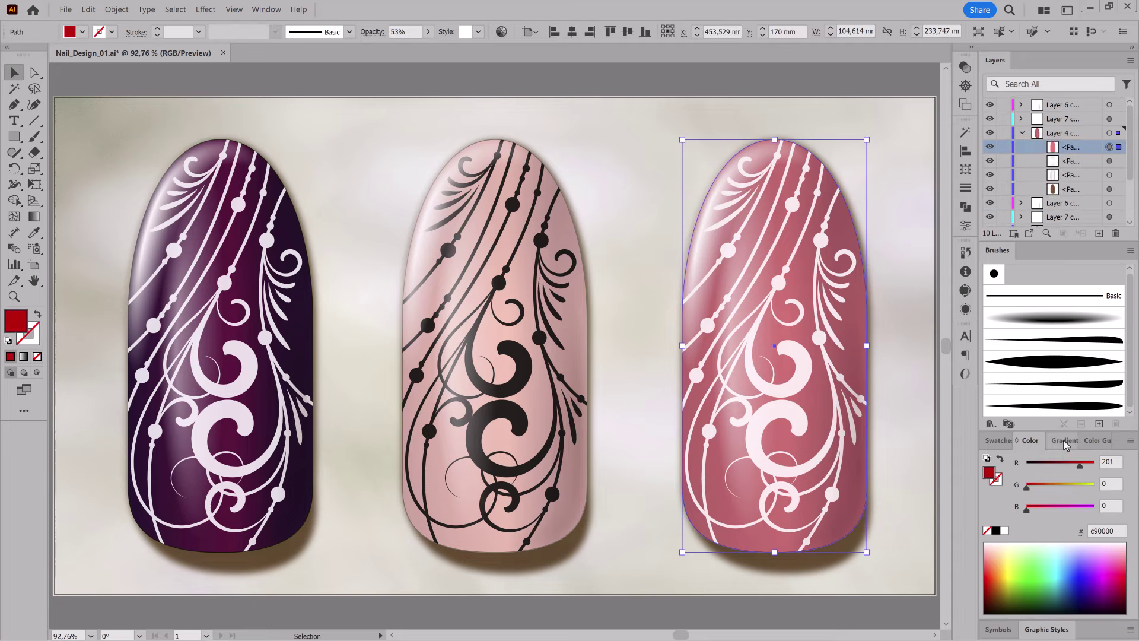
Give the right nail's tint shape a red-to-black gradient starting red at 0%, angled -90°.
left_click(1065, 441)
left_click(1012, 553)
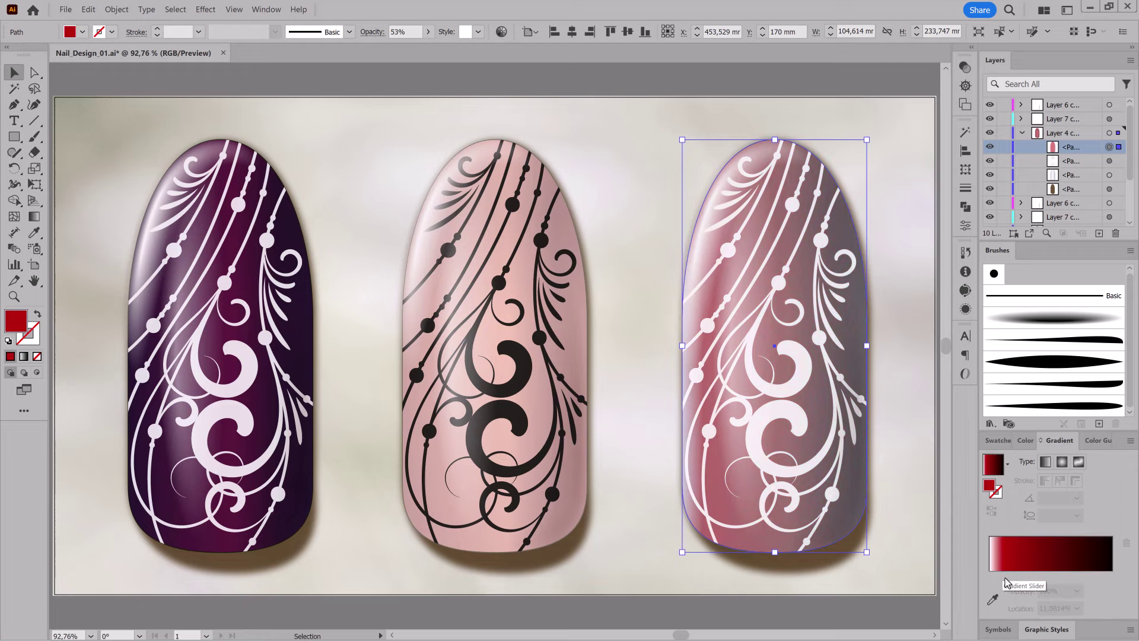
left_click_drag(990, 577, 994, 611)
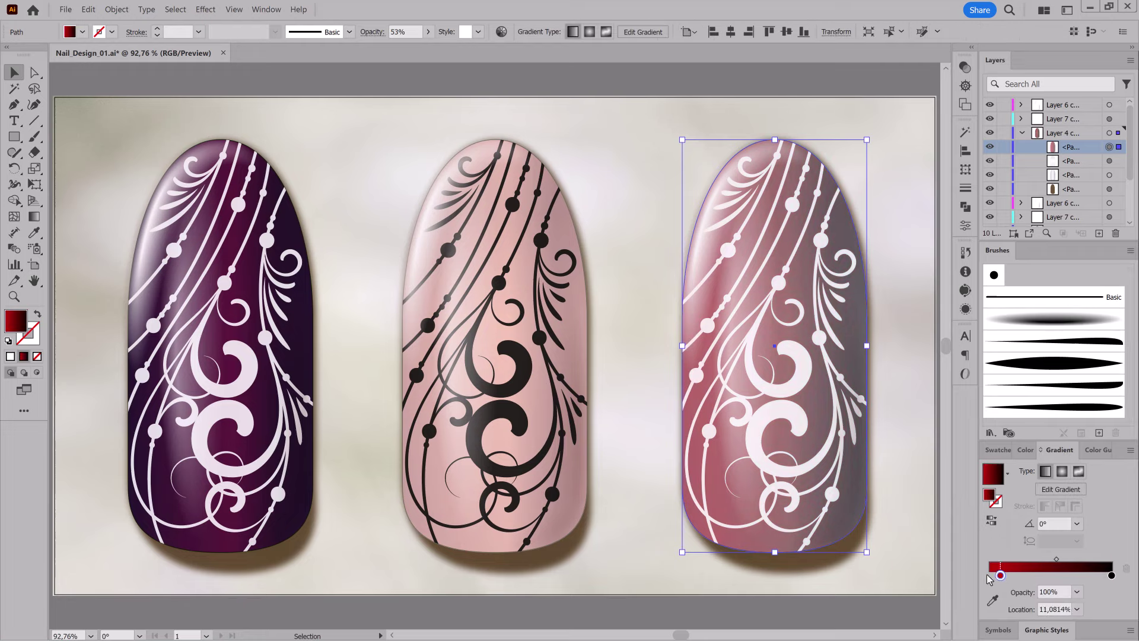
left_click(1076, 523)
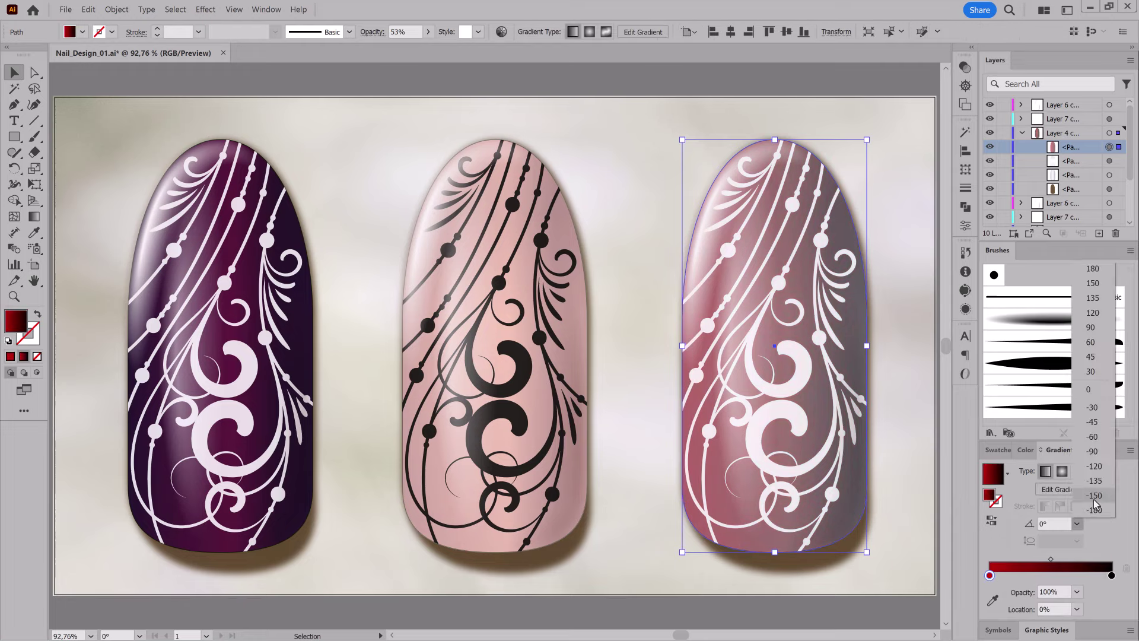
left_click(1098, 451)
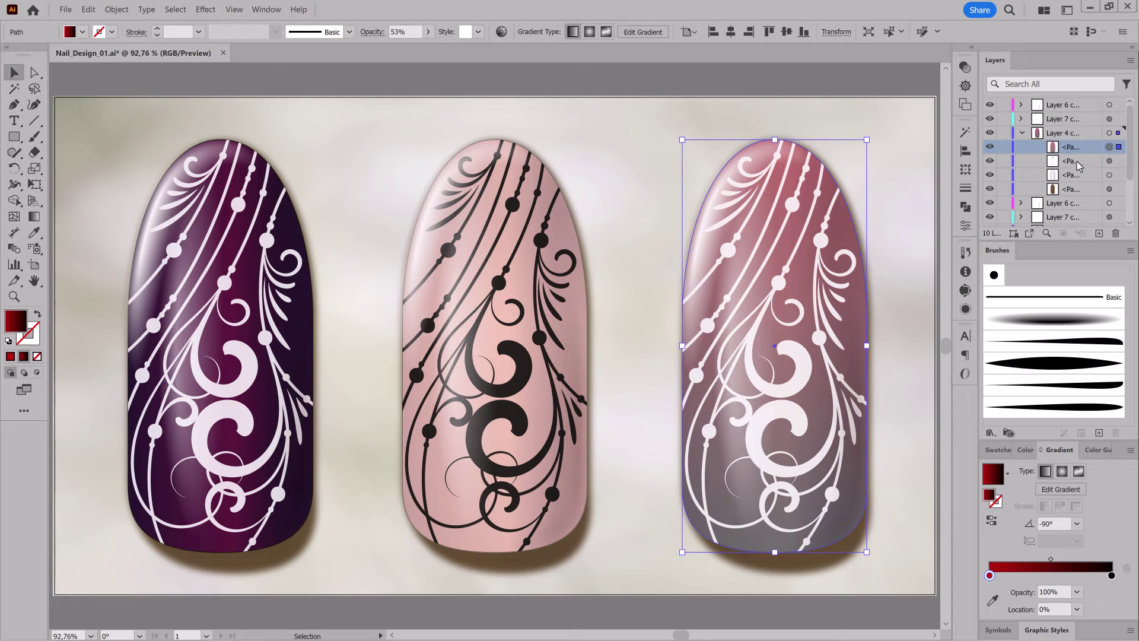
Set the tint shape's blend mode to Color Burn, then target the right nail's swirl layer.
left_click(965, 67)
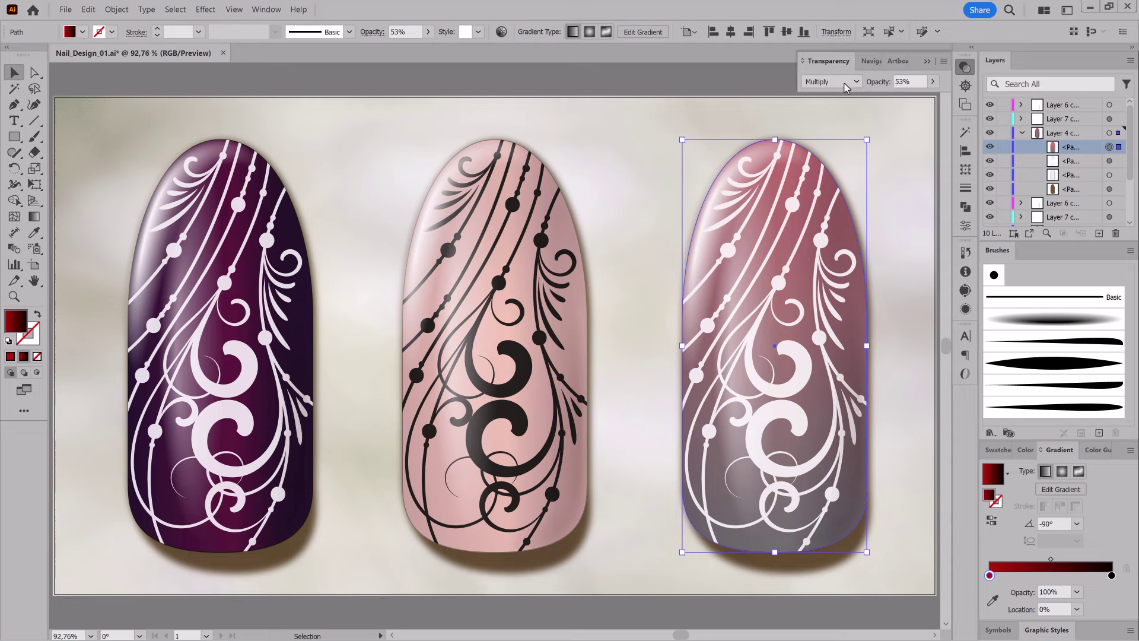
left_click(831, 82)
left_click(821, 208)
left_click(836, 83)
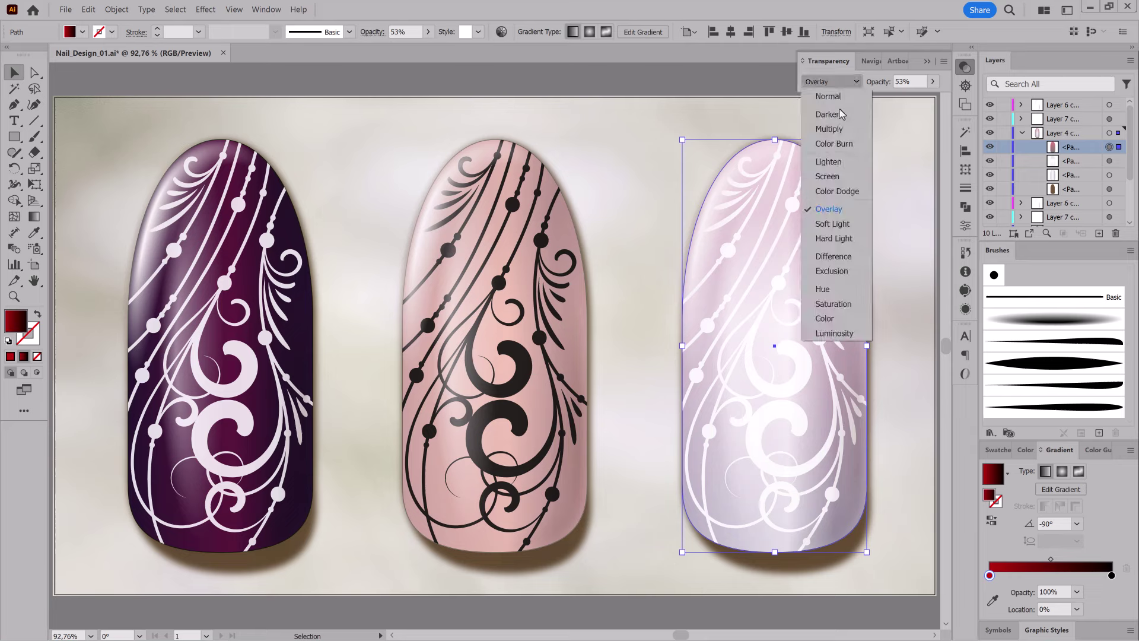
left_click(838, 136)
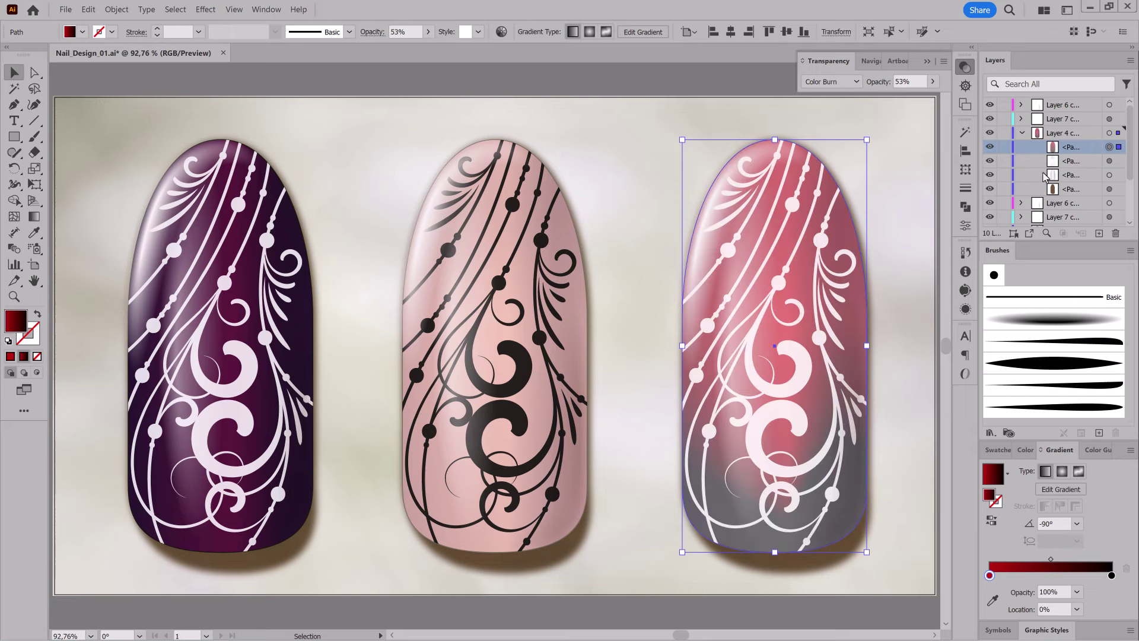
left_click(791, 79)
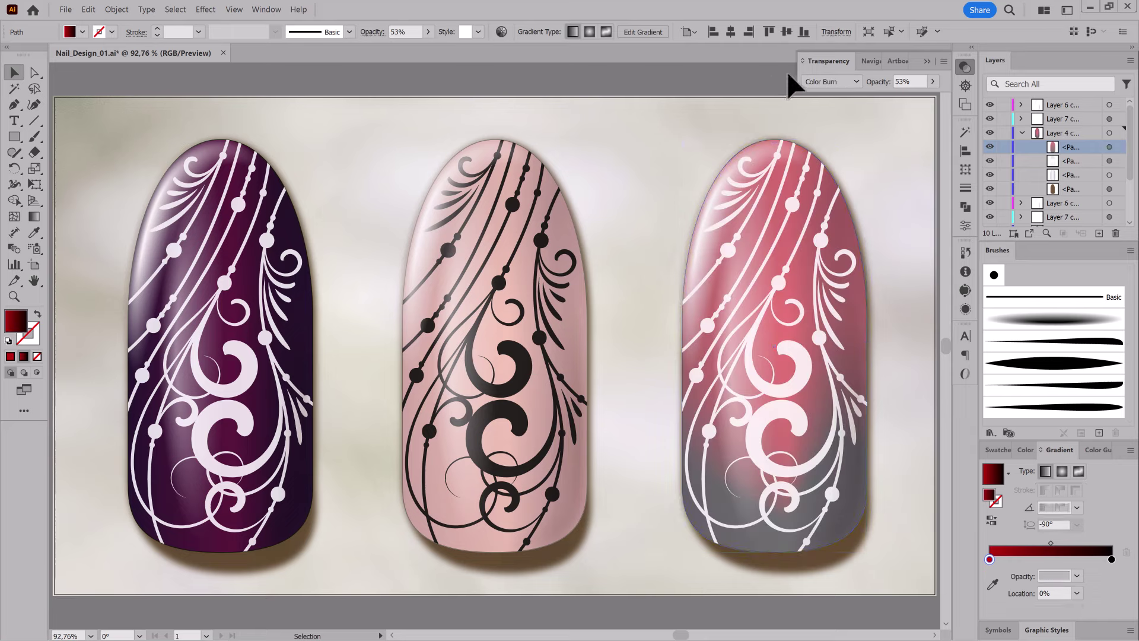
left_click(990, 119)
left_click(1109, 119)
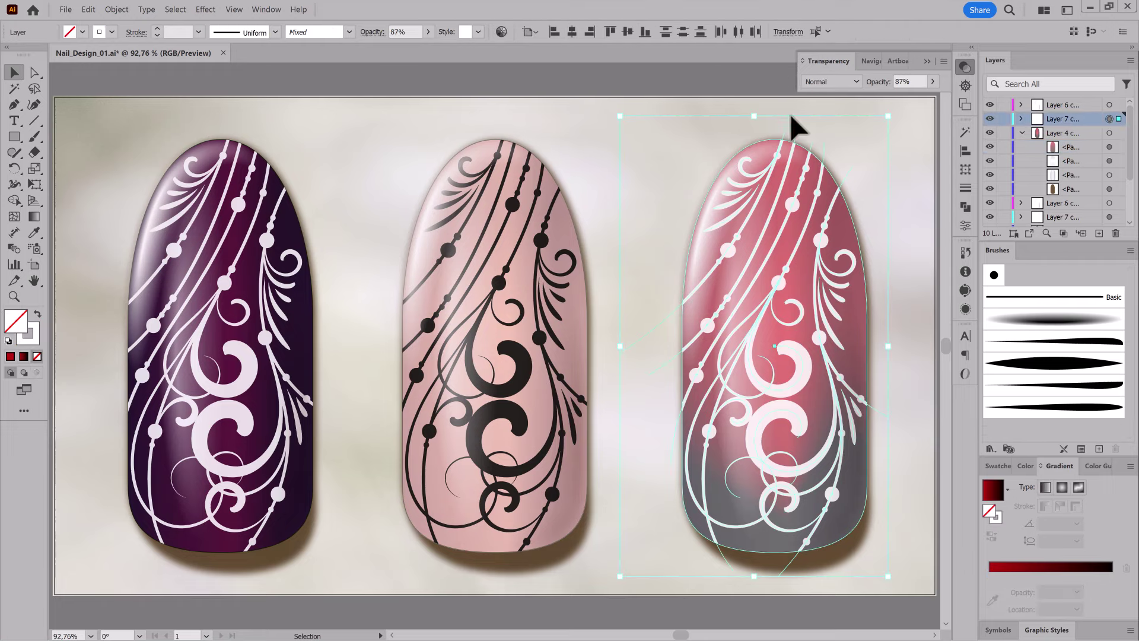
left_click(116, 9)
mouse_move(119, 221)
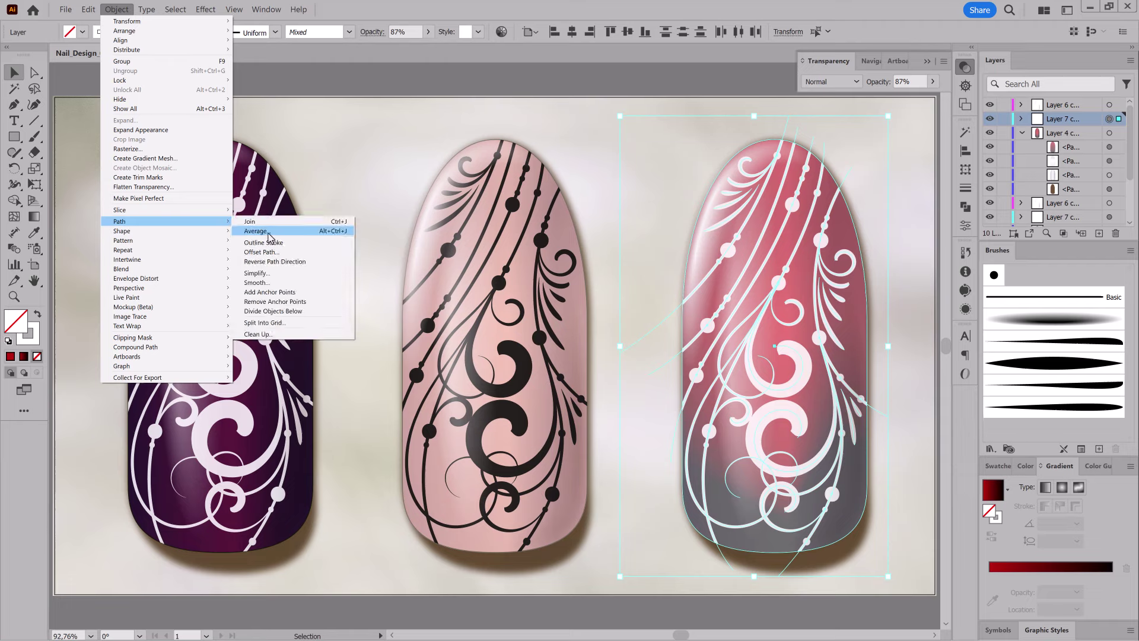
left_click(268, 243)
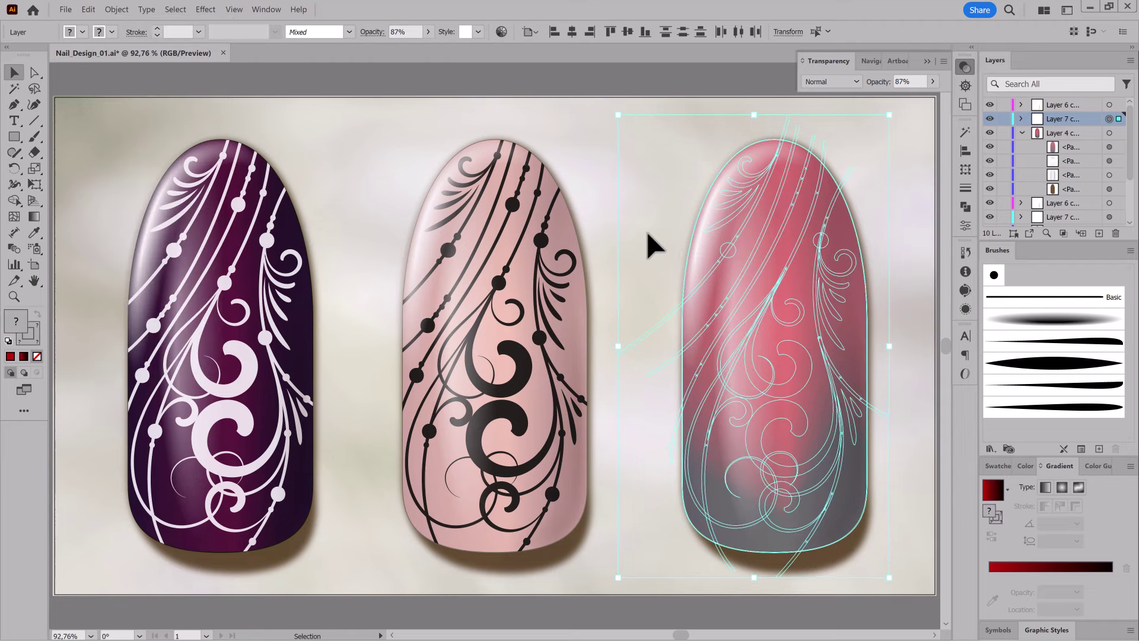
left_click(88, 9)
left_click(121, 21)
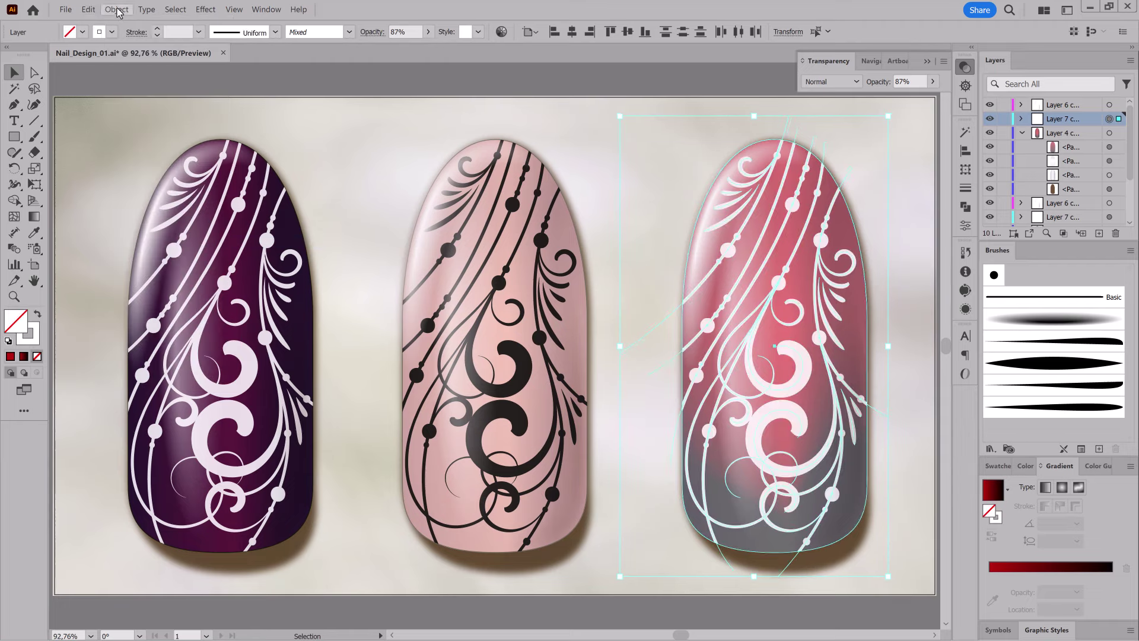
left_click(124, 109)
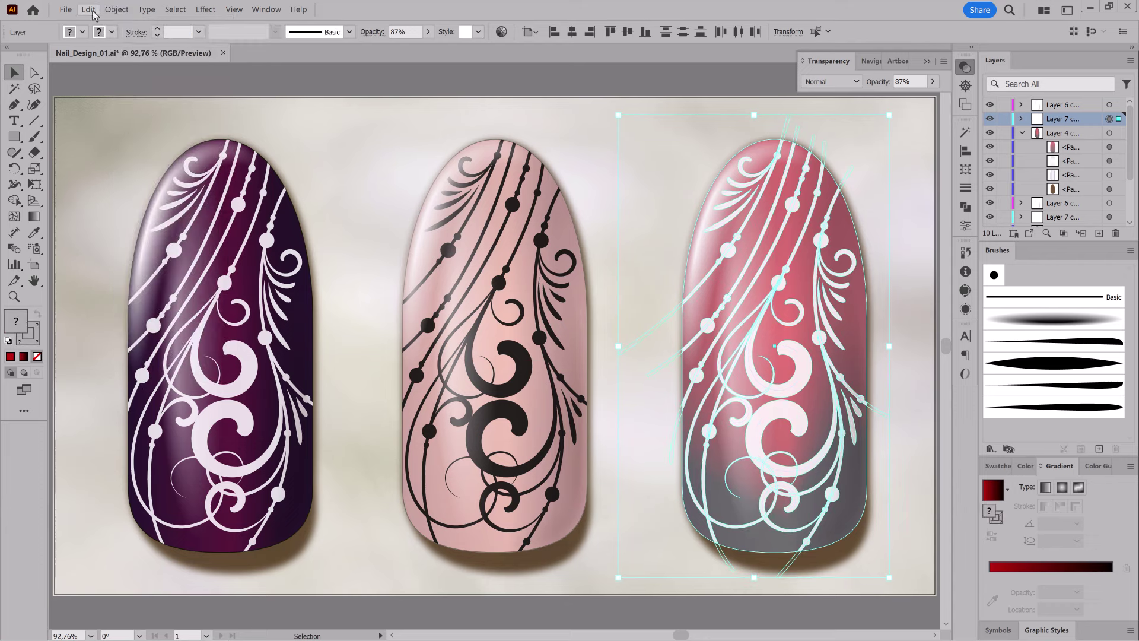
left_click(966, 207)
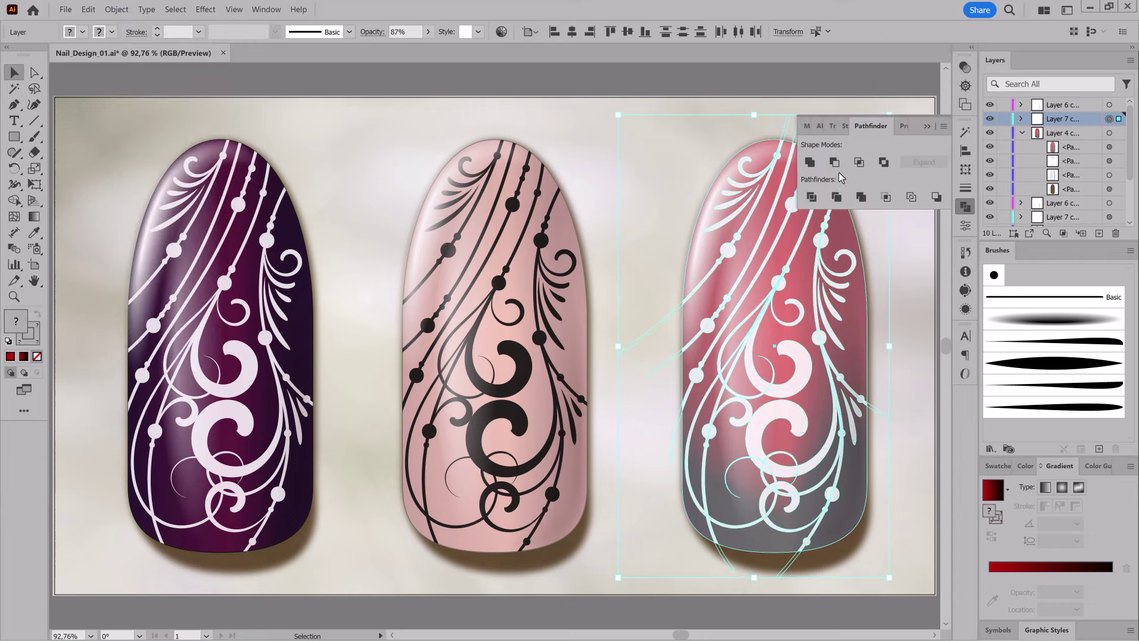
left_click(810, 161)
left_click(87, 9)
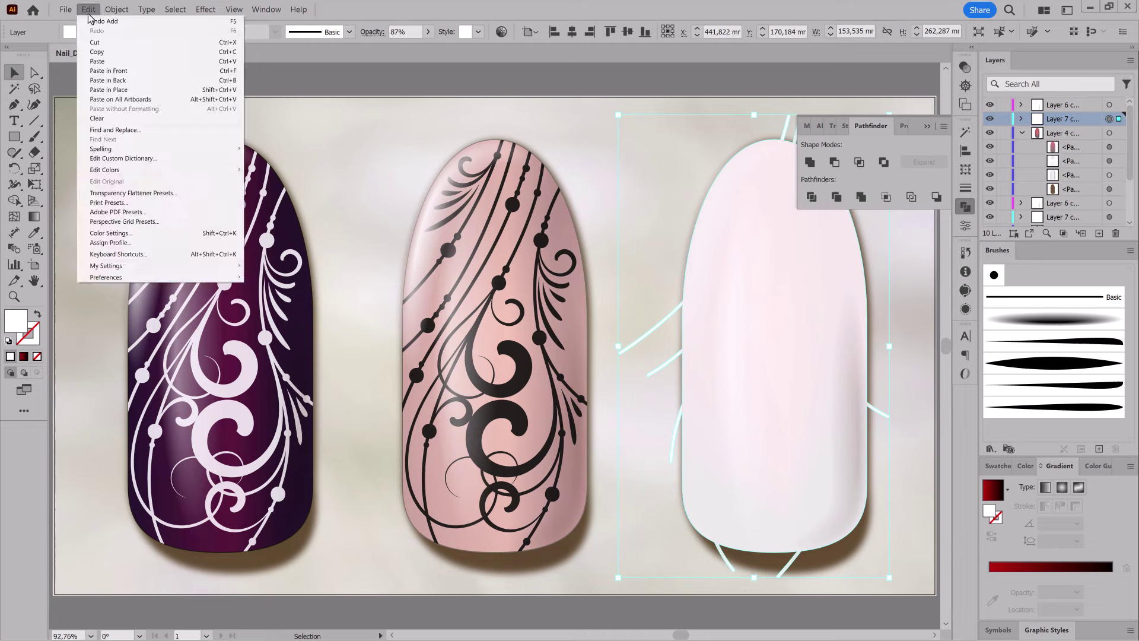
left_click(119, 23)
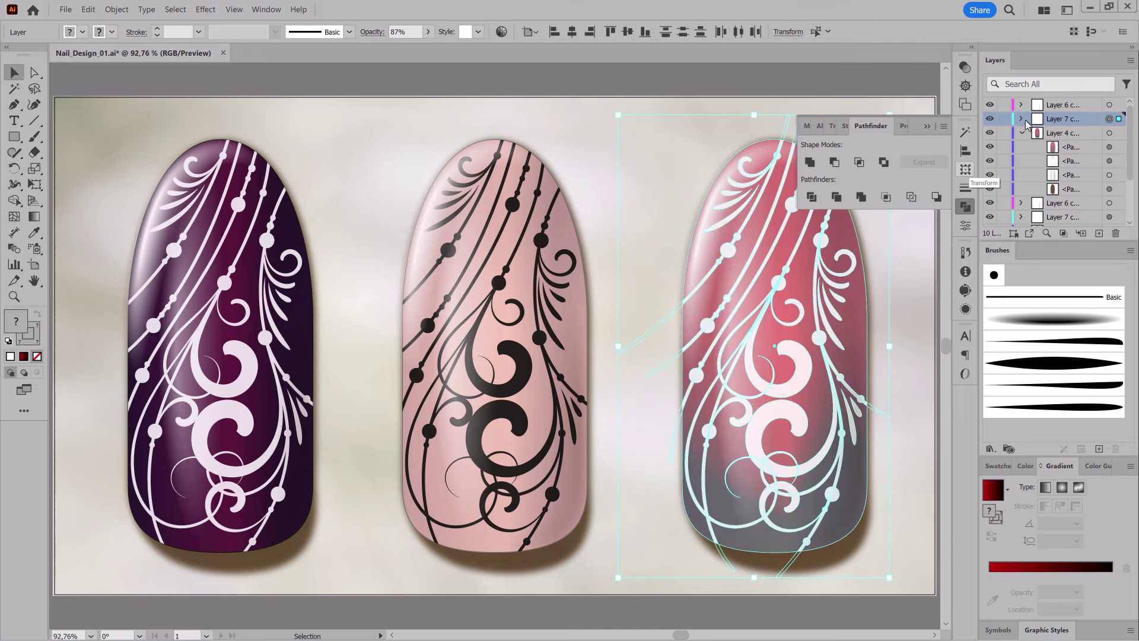
left_click(927, 126)
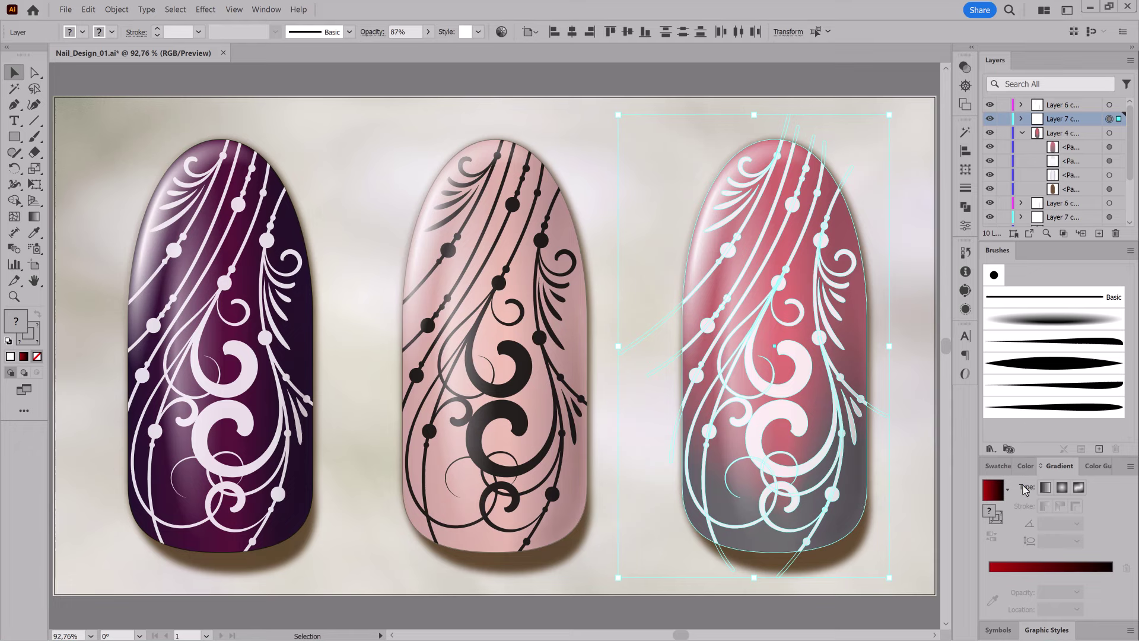
left_click(925, 184)
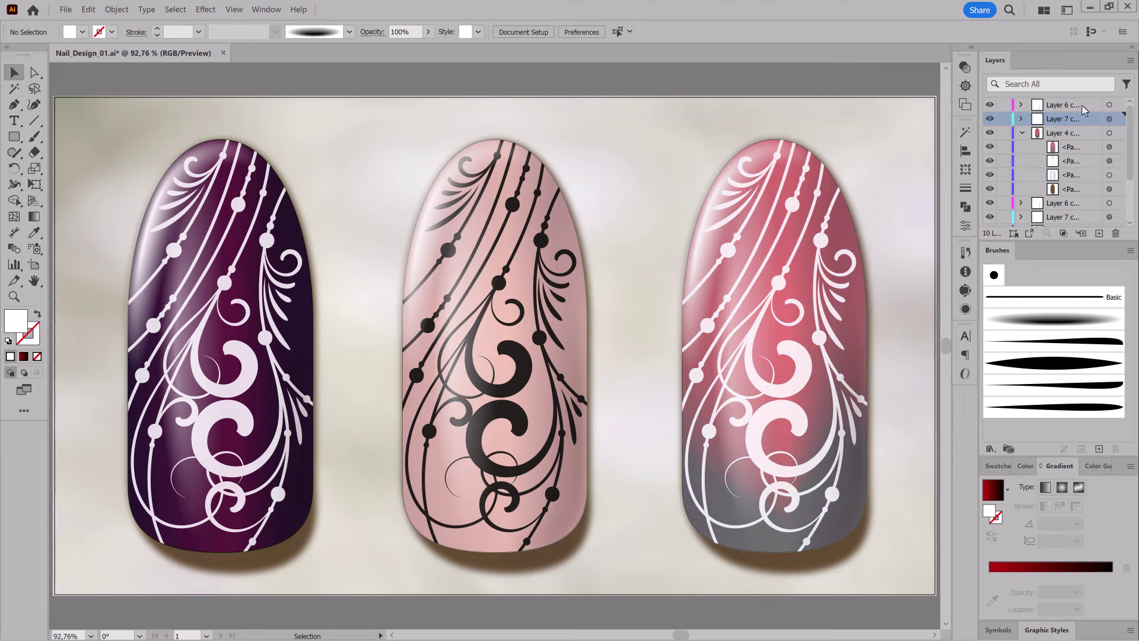
left_click(1109, 118)
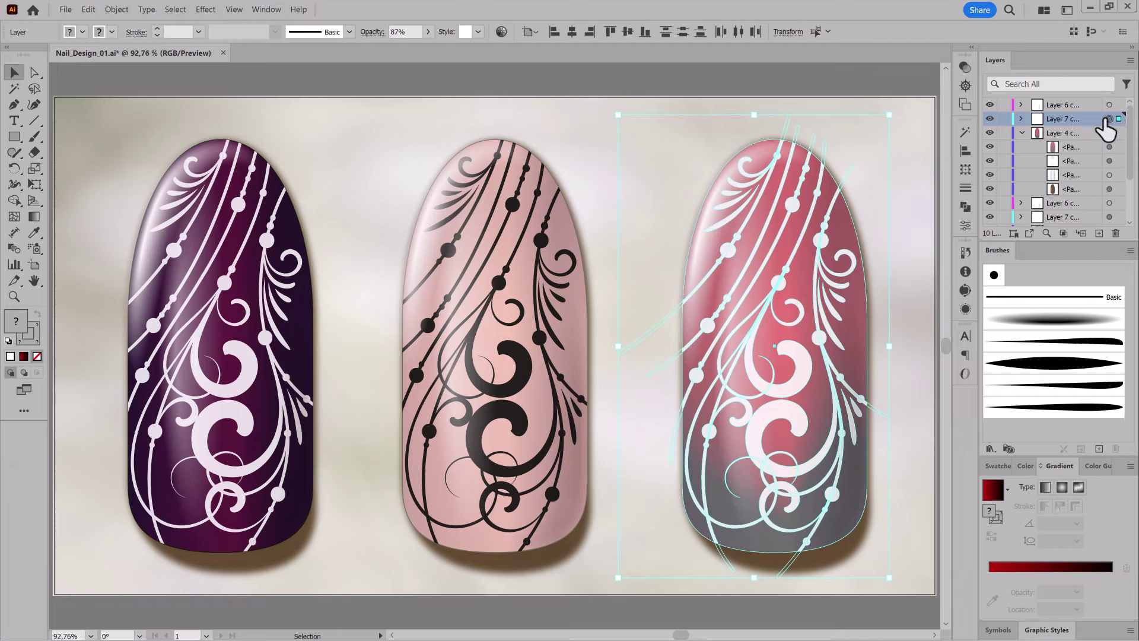
Isolate the swirl layer and Magic Wand-select all the right nail's white swirls.
key("y")
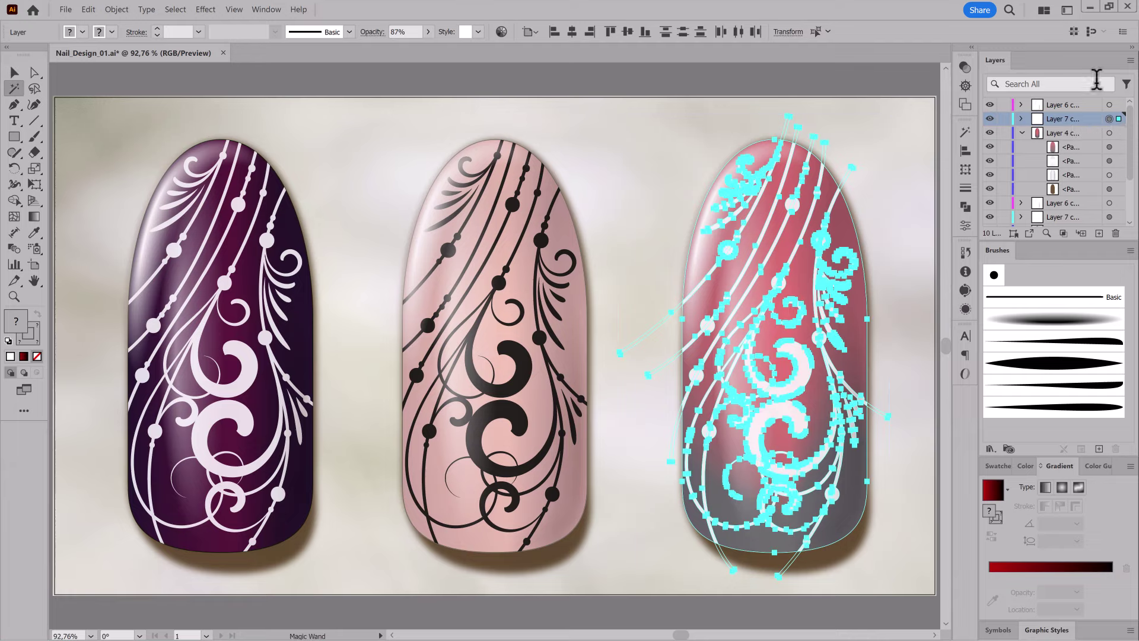
left_click(1130, 60)
left_click(1055, 134)
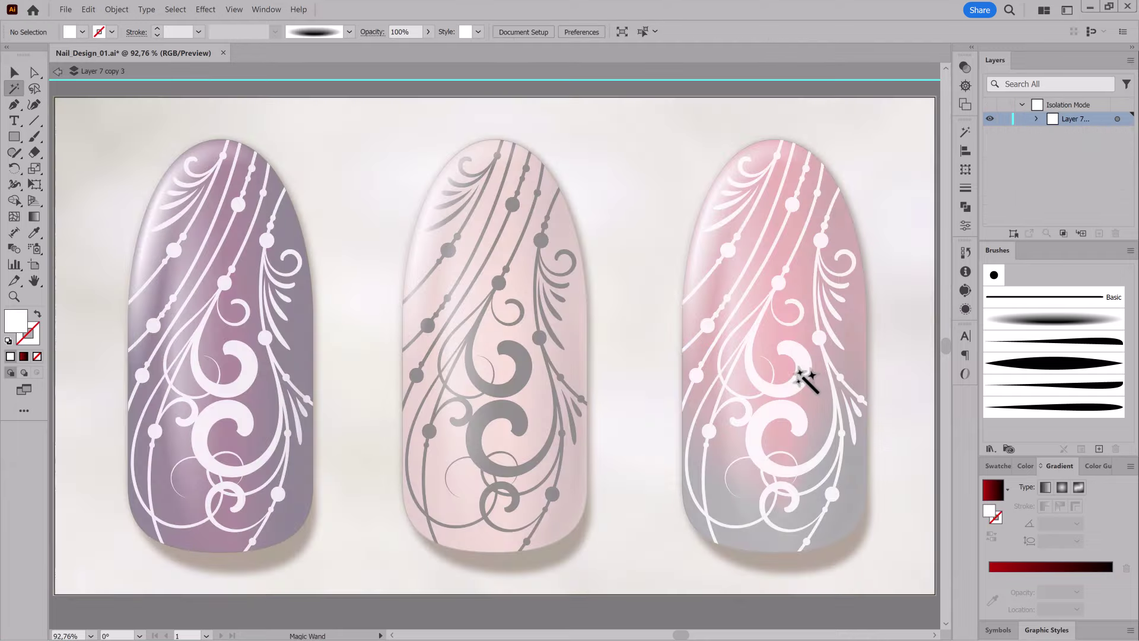
left_click(798, 374)
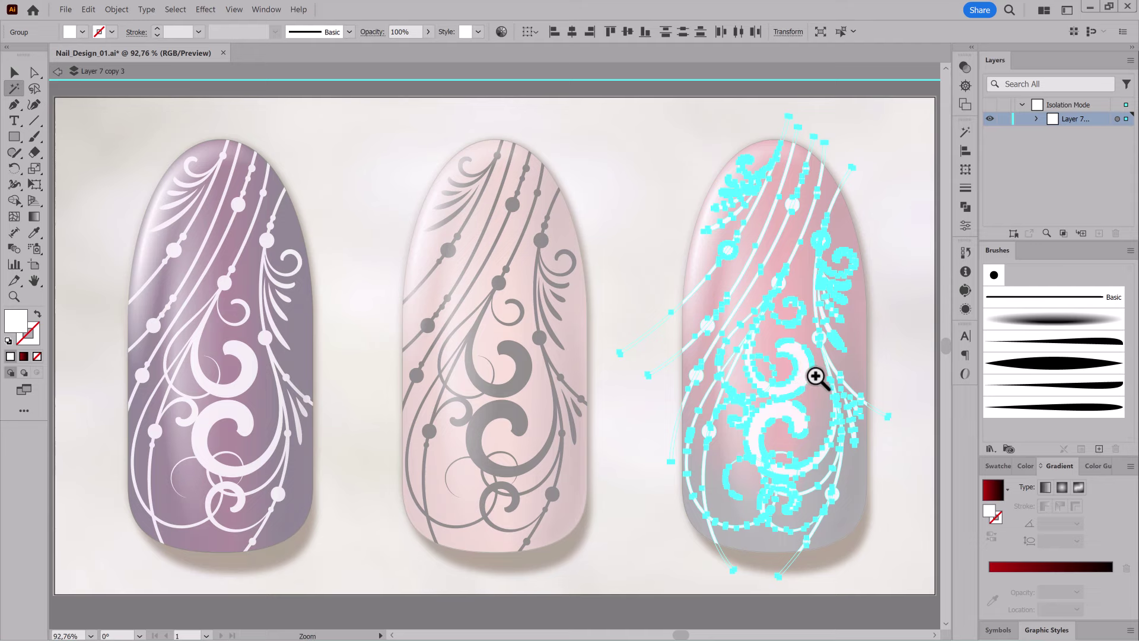
left_click(807, 374, "ctrl")
Outline the swirl strokes, simplify the paths, and unite them into one shape with Pathfinder.
left_click(117, 9)
mouse_move(119, 221)
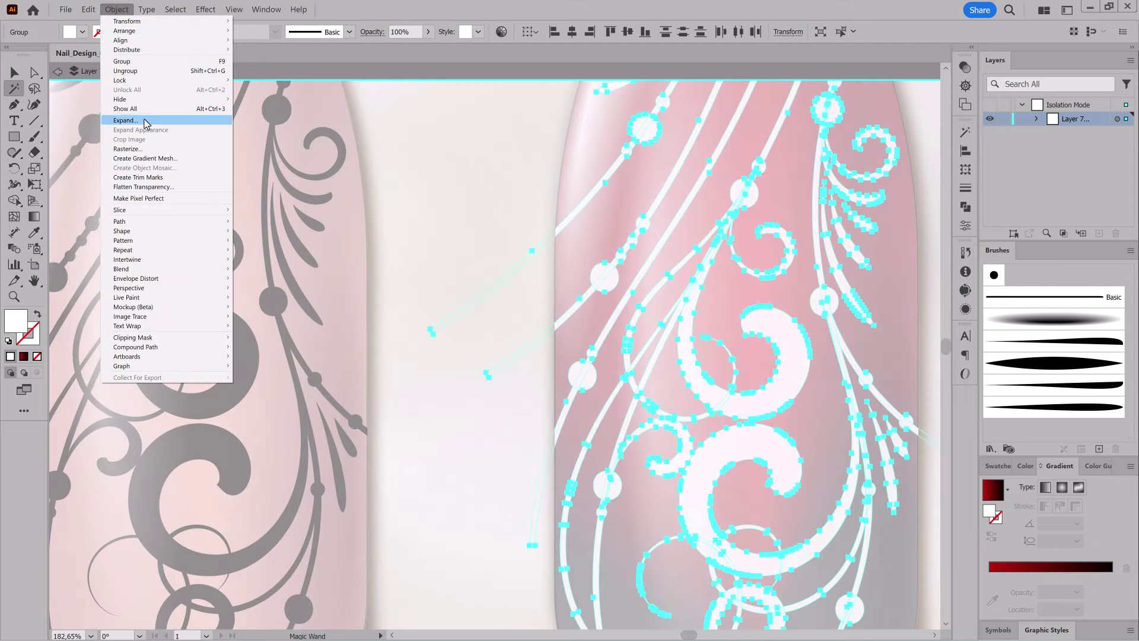
left_click(261, 273)
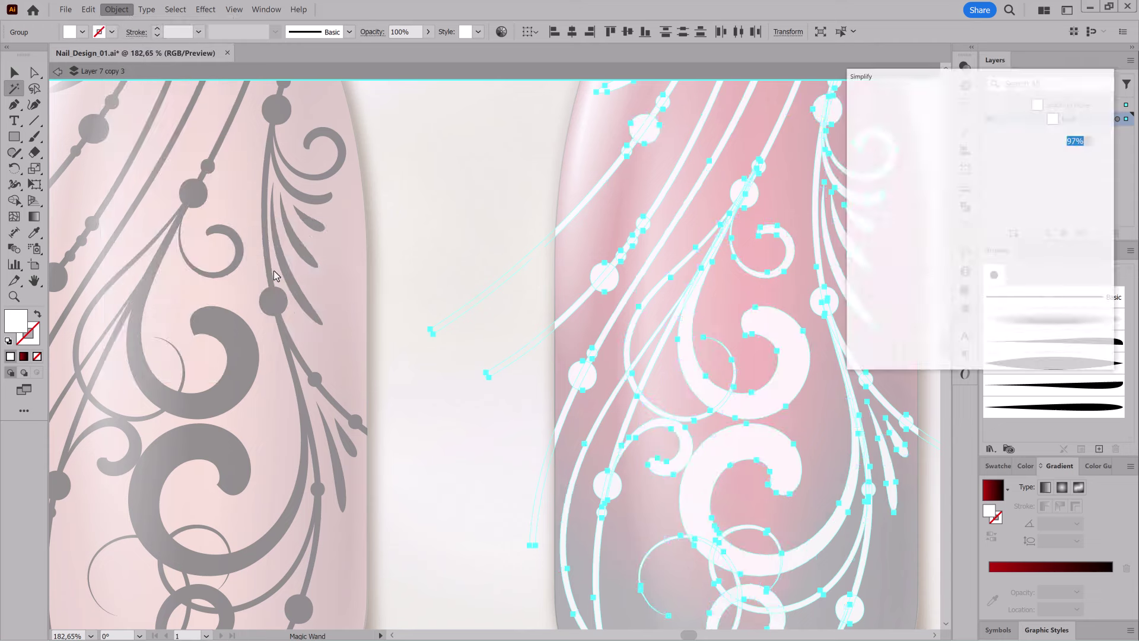
left_click(1025, 347)
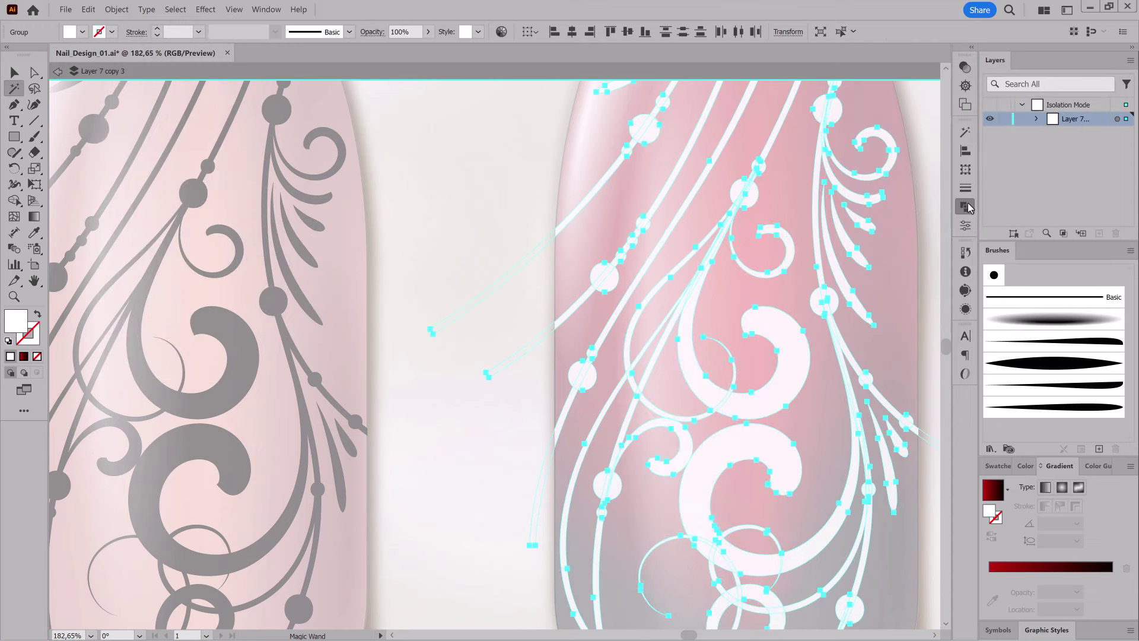
left_click(965, 207)
left_click(809, 162)
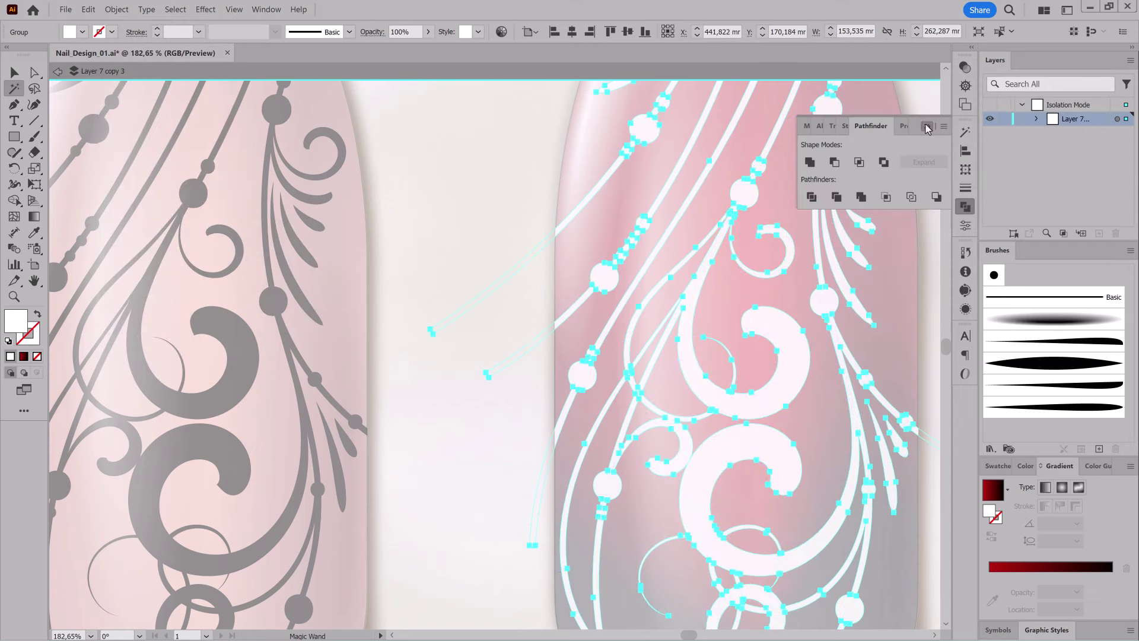
left_click(927, 128)
Exit isolation mode and hide the selection edges on the merged swirls.
left_click(58, 71)
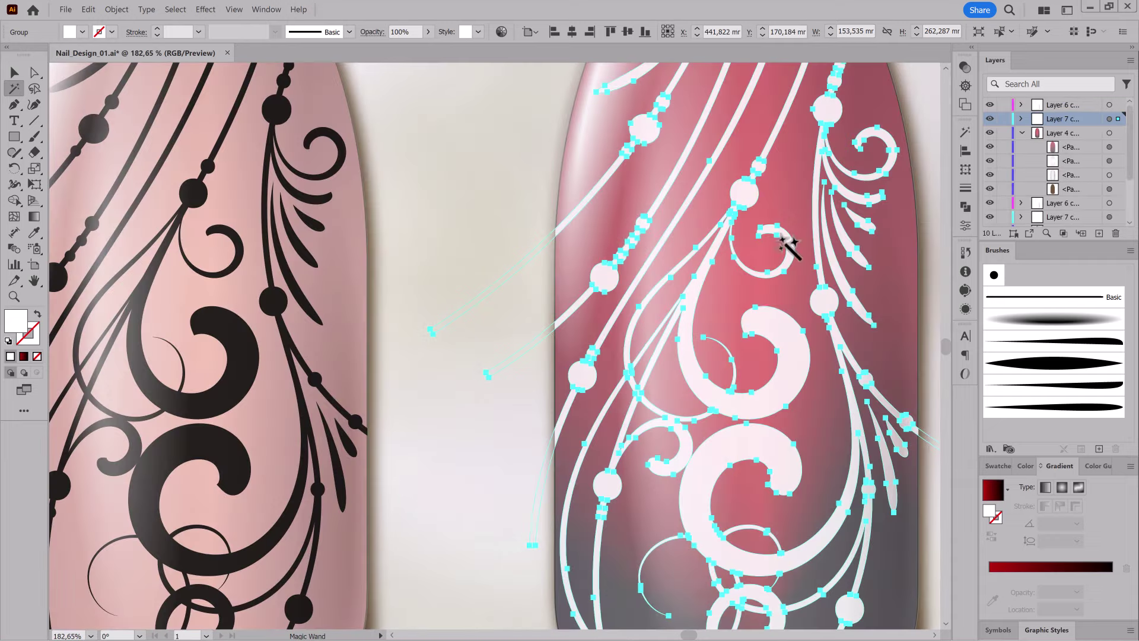
left_click(802, 310, "alt")
left_click(783, 292)
left_click(647, 273, "alt")
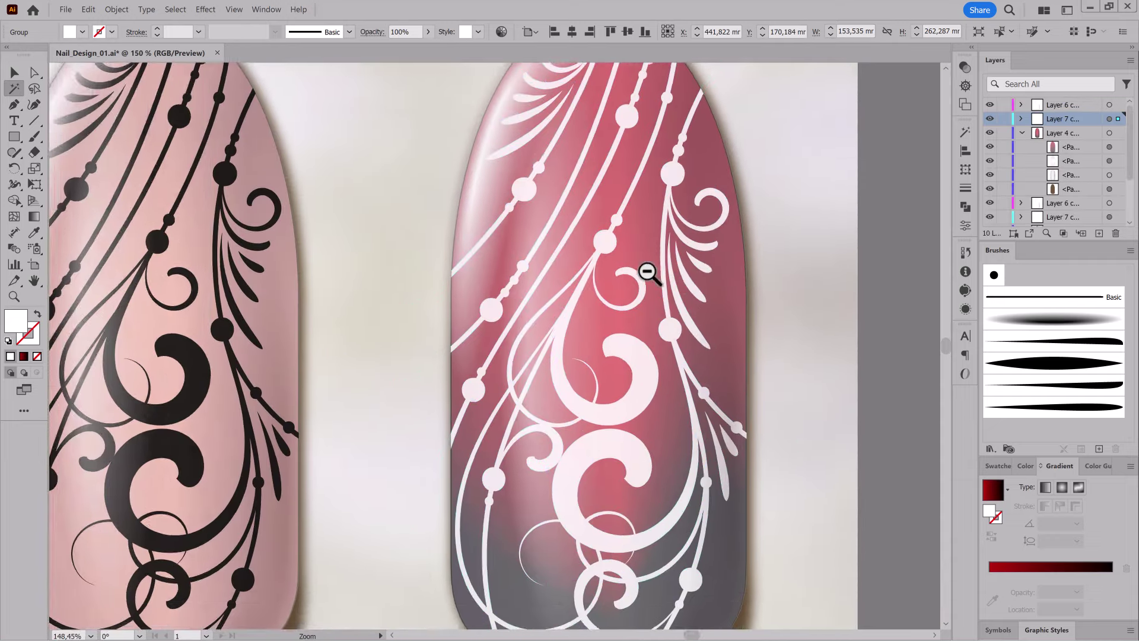
left_click(234, 9)
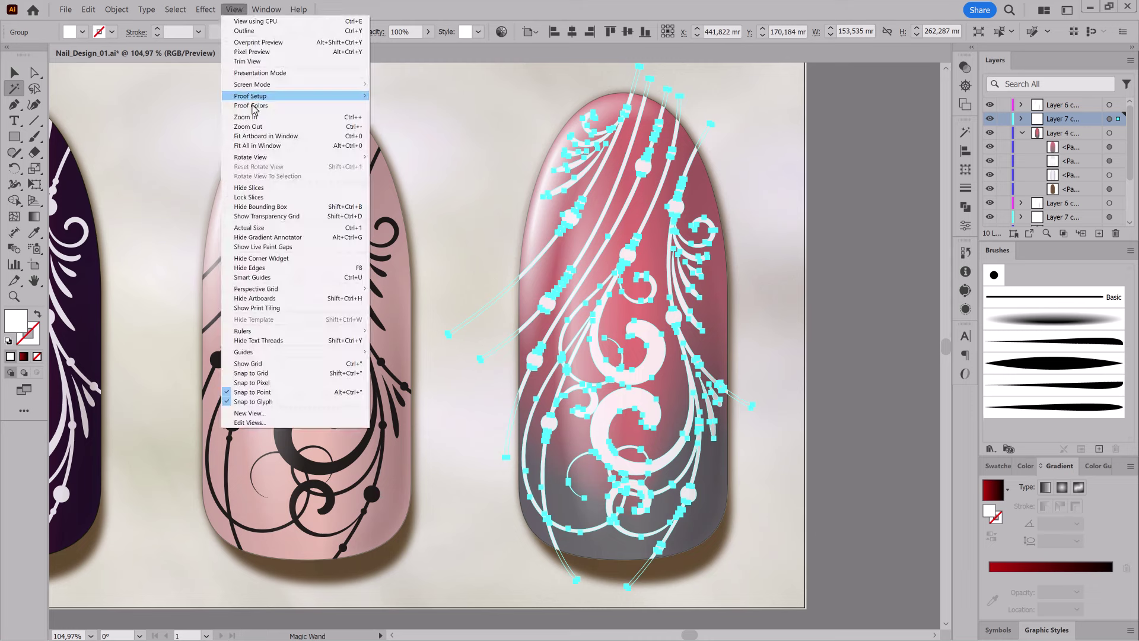
left_click(250, 268)
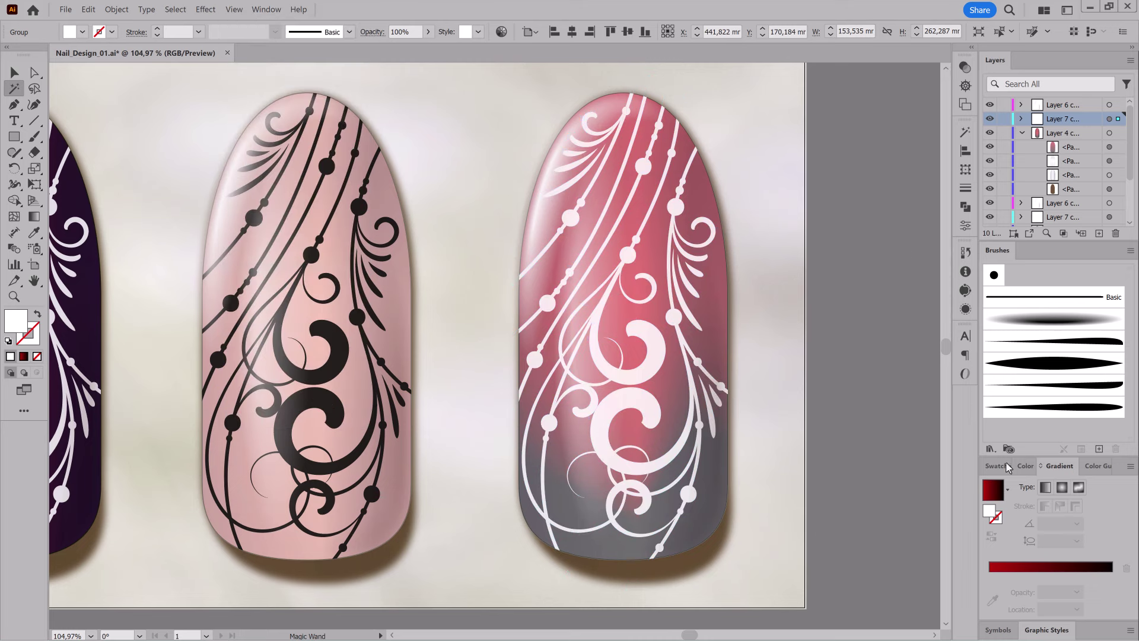
Fill the swirls with the red-to-black gradient angled 75.8° up the nail, then deselect and fit the artboard.
left_click(994, 495)
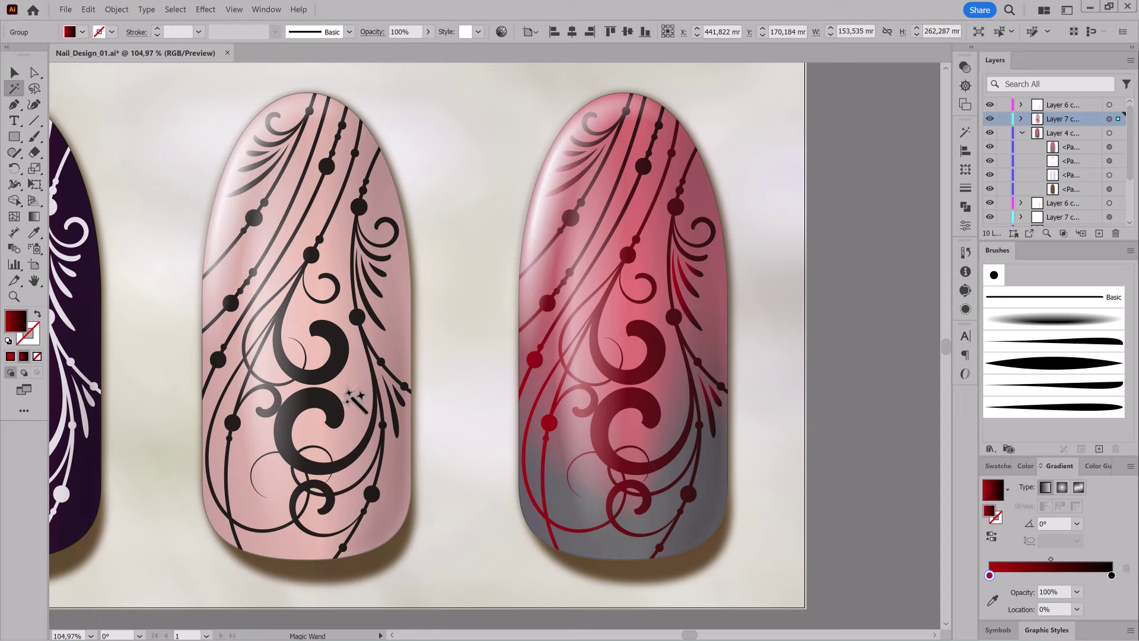
left_click(33, 216)
left_click_drag(730, 170, 618, 552)
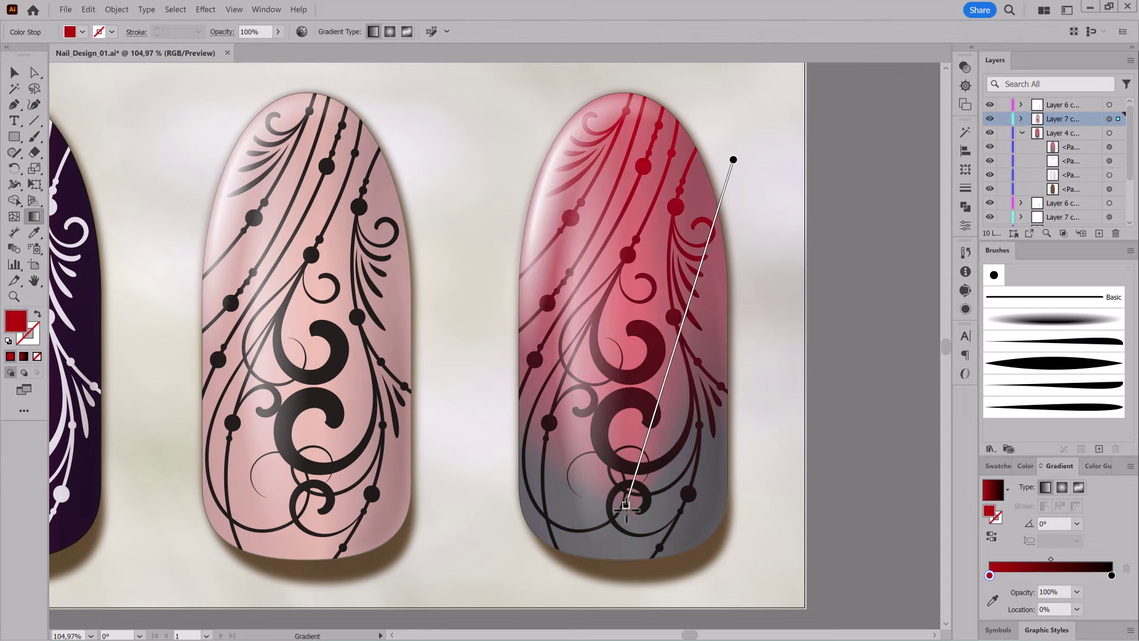
left_click_drag(711, 158, 694, 101)
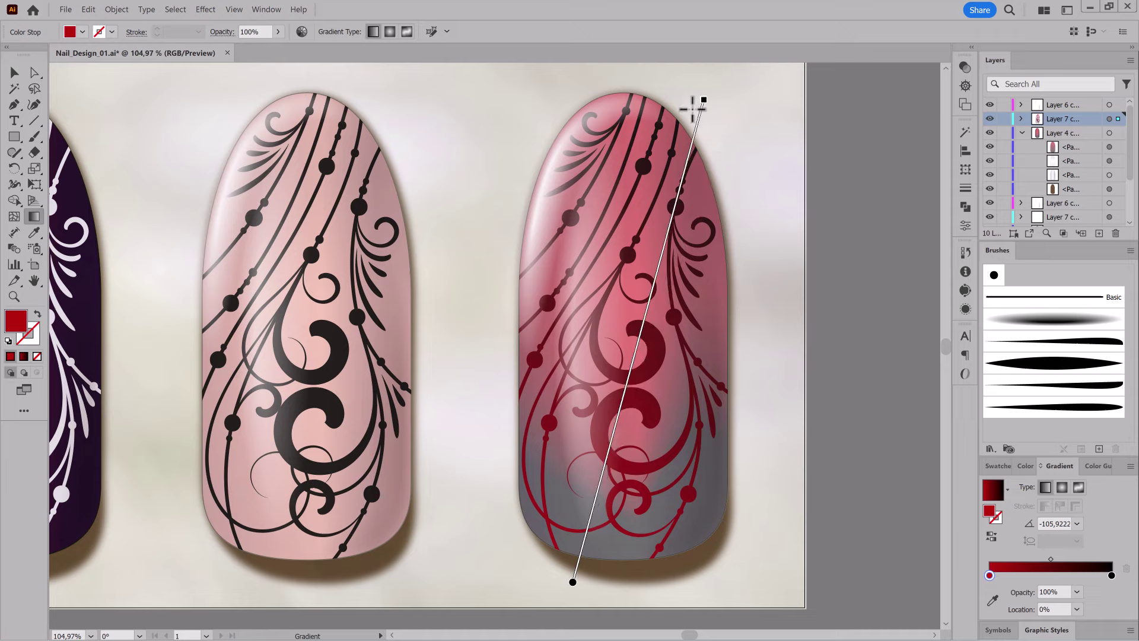
key("v")
left_click(901, 277)
key("ctrl+0")
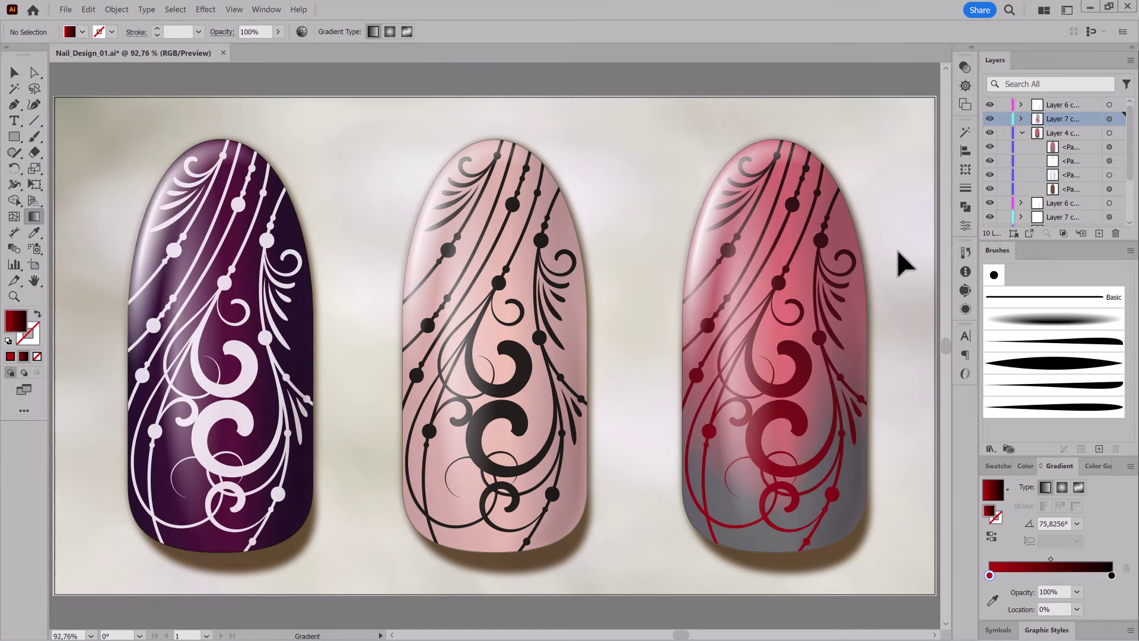